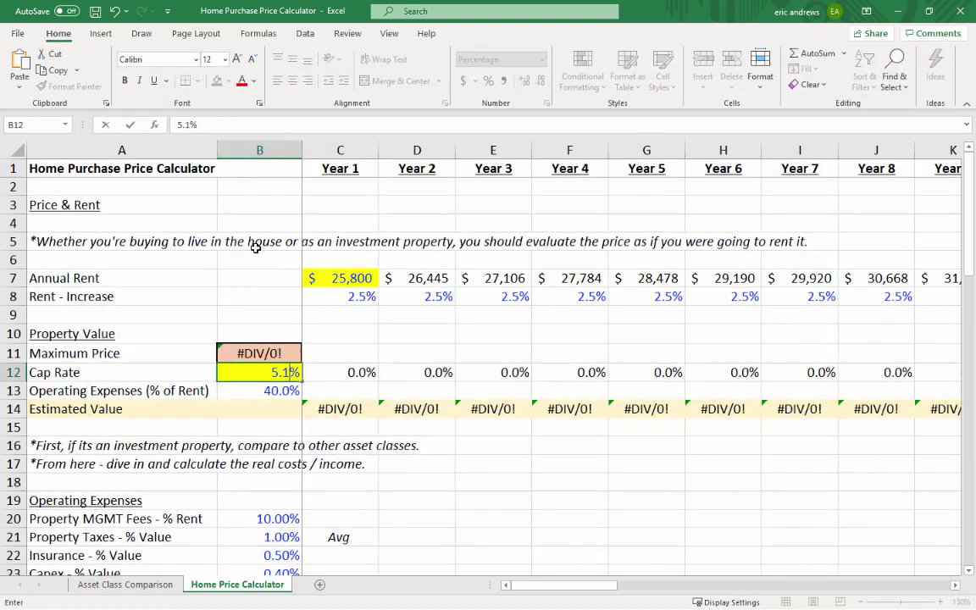
Step: Set the property's cap rate in B12 to 5.15%
text(5.15)
key(ctrl+Return)
key(Right)
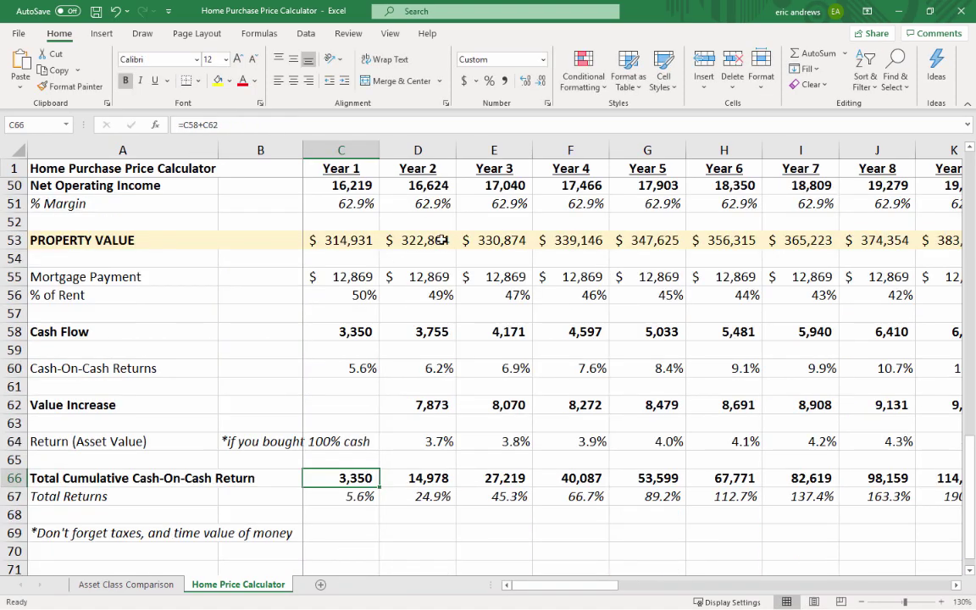
Step: Inspect the total cumulative cash-on-cash return for Years 2 and 3 and the formula behind the stocks' current PE ratio
click(420, 476)
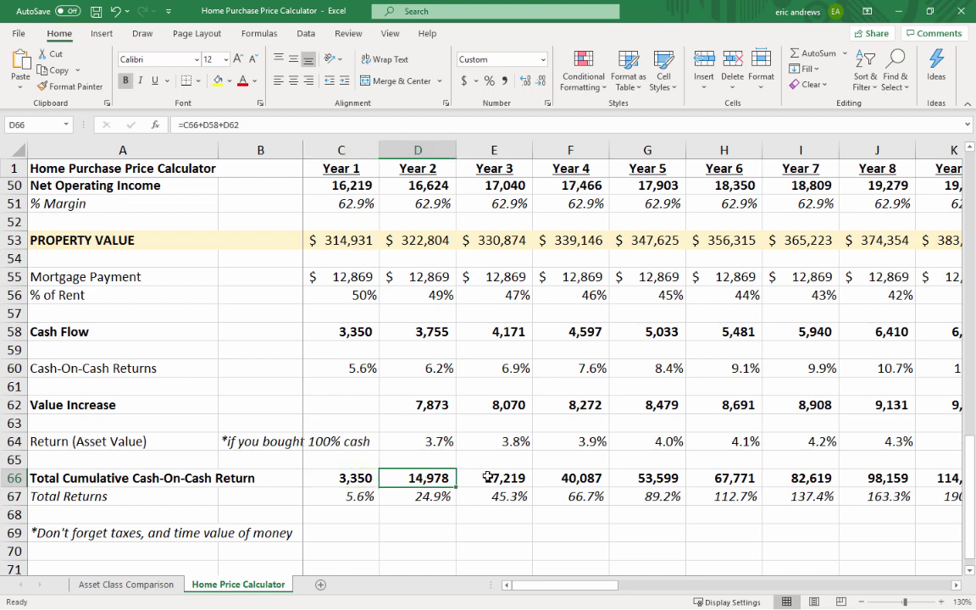
click(488, 476)
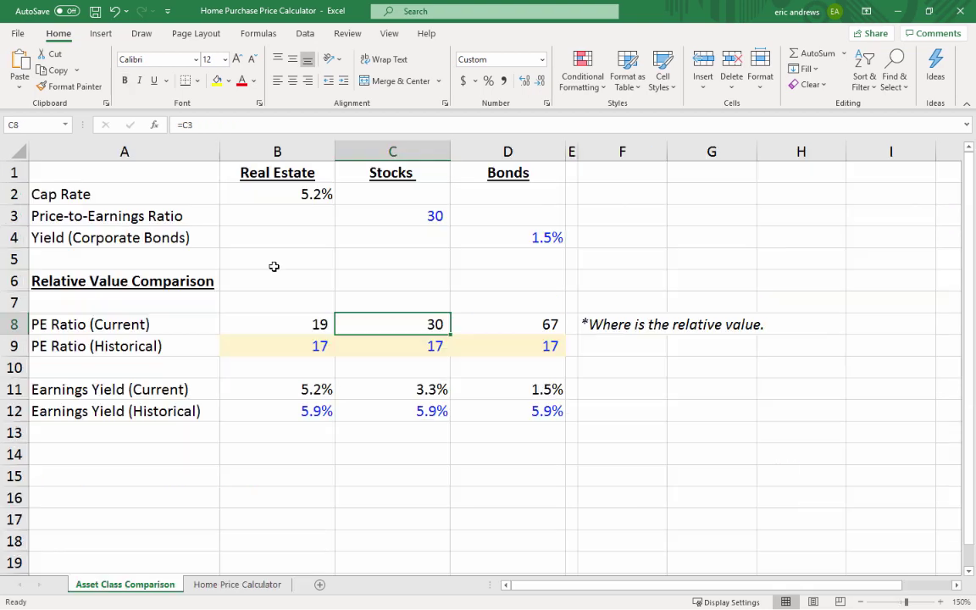
key(F2)
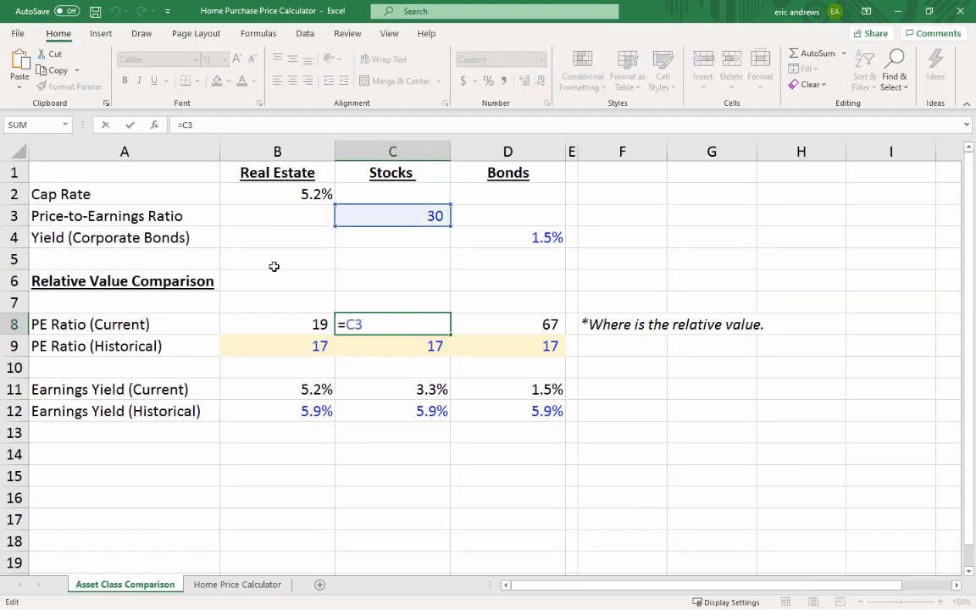
key(Return)
key(Up)
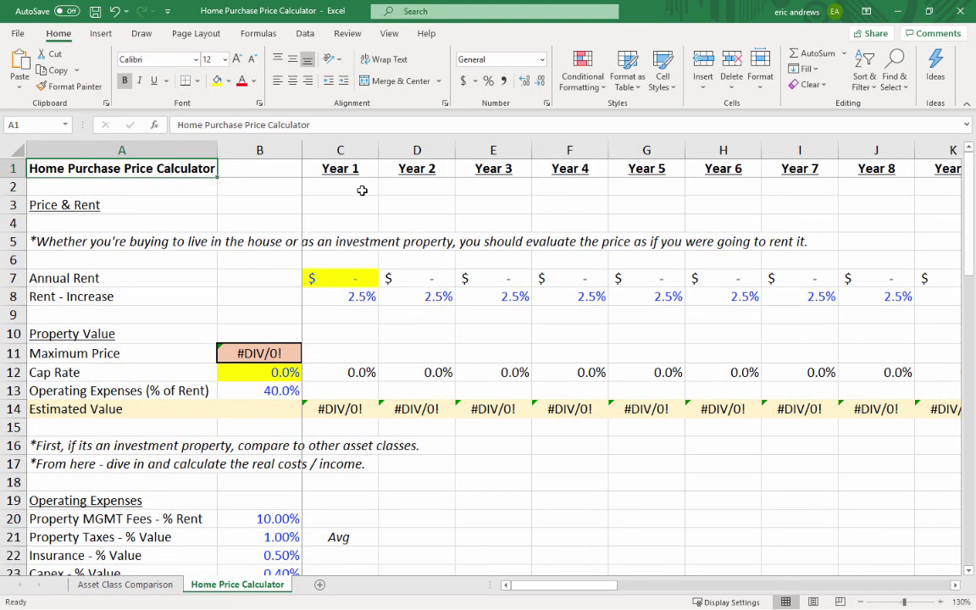
Step: Enter the Year 1 annual rent in C7 as the formula =2150*12
click(118, 202)
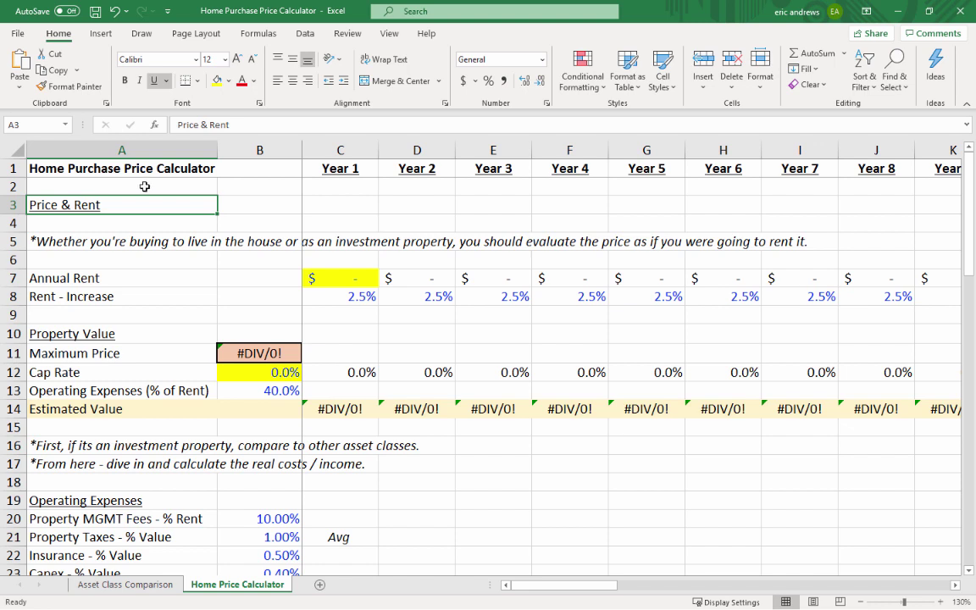
key(Down)
key(Down)
key(Down)
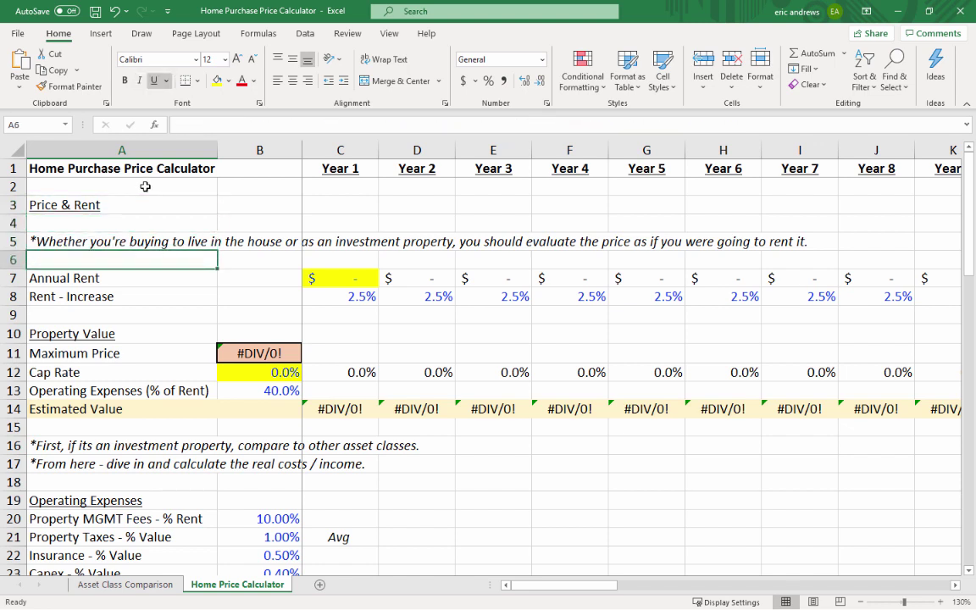
key(Right)
key(Right)
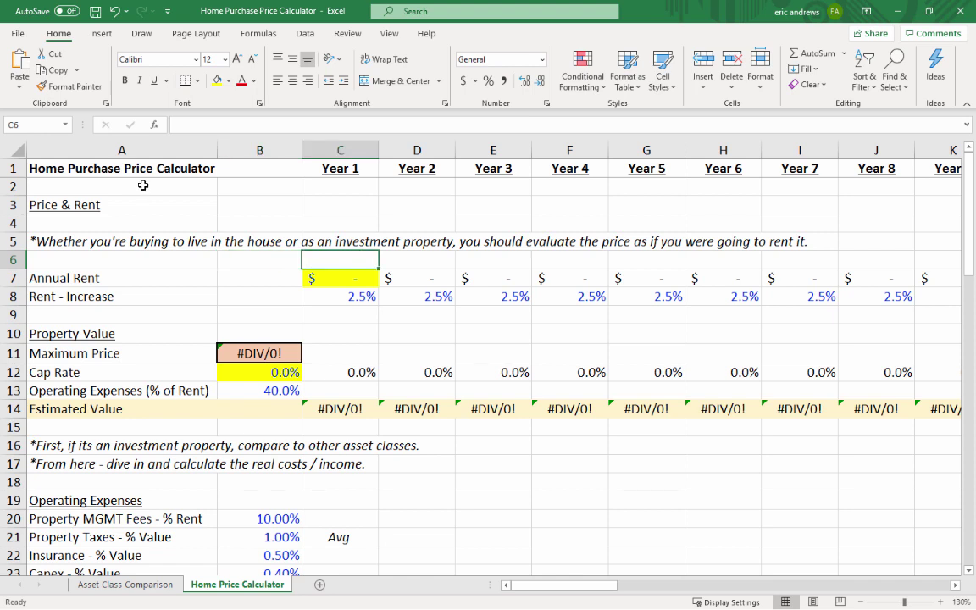
key(Down)
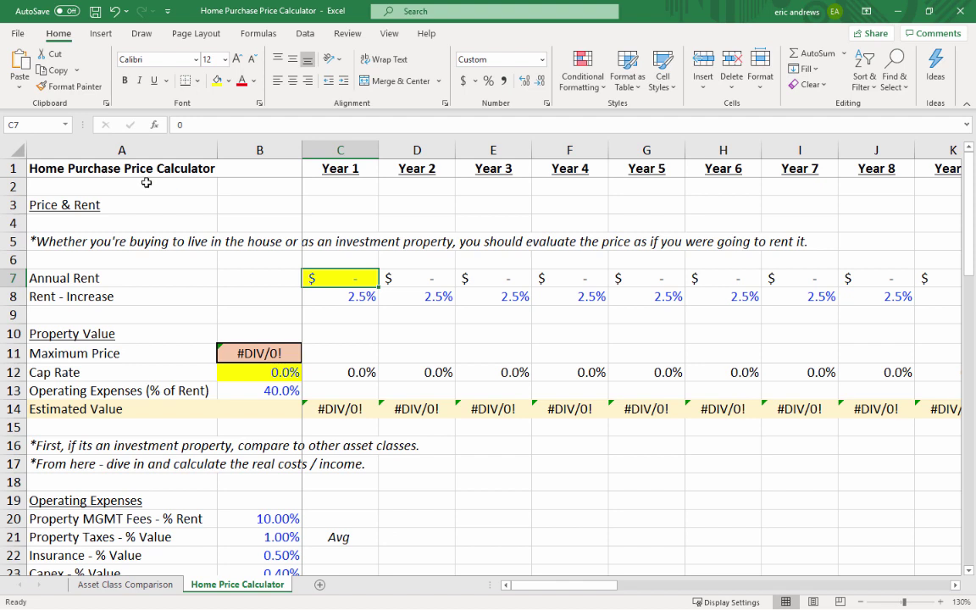
text(=)
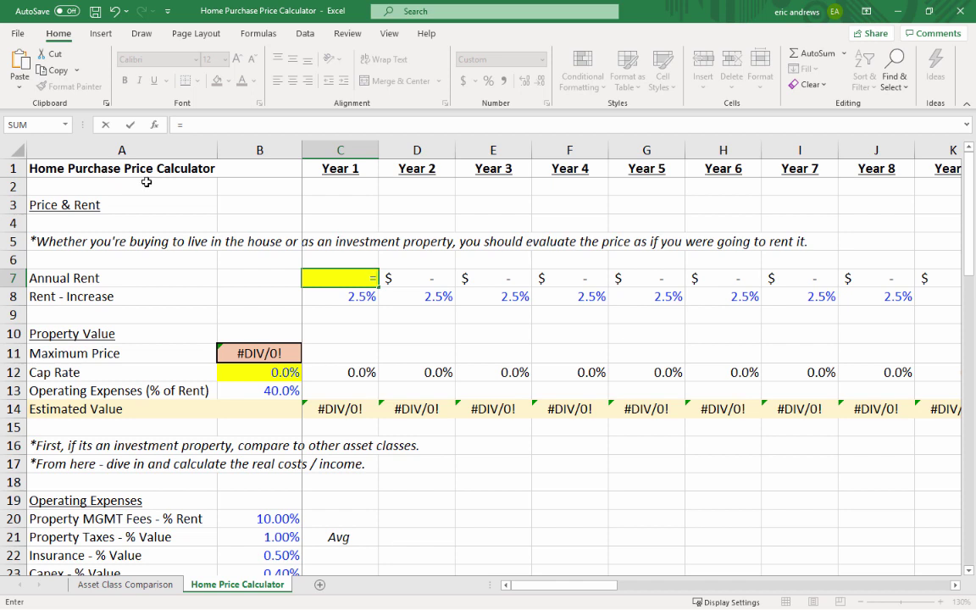
text(2150*12)
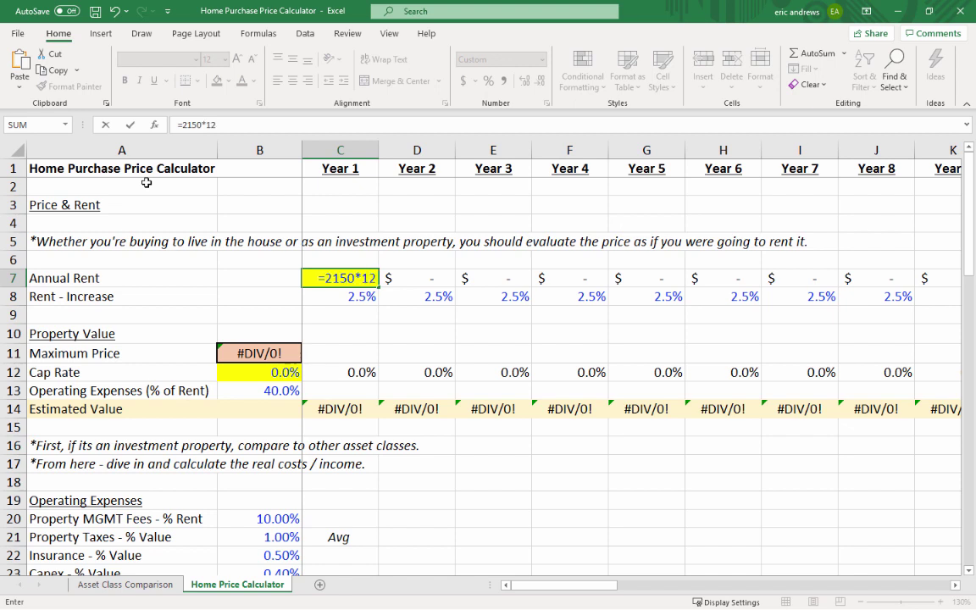
key(ctrl+Return)
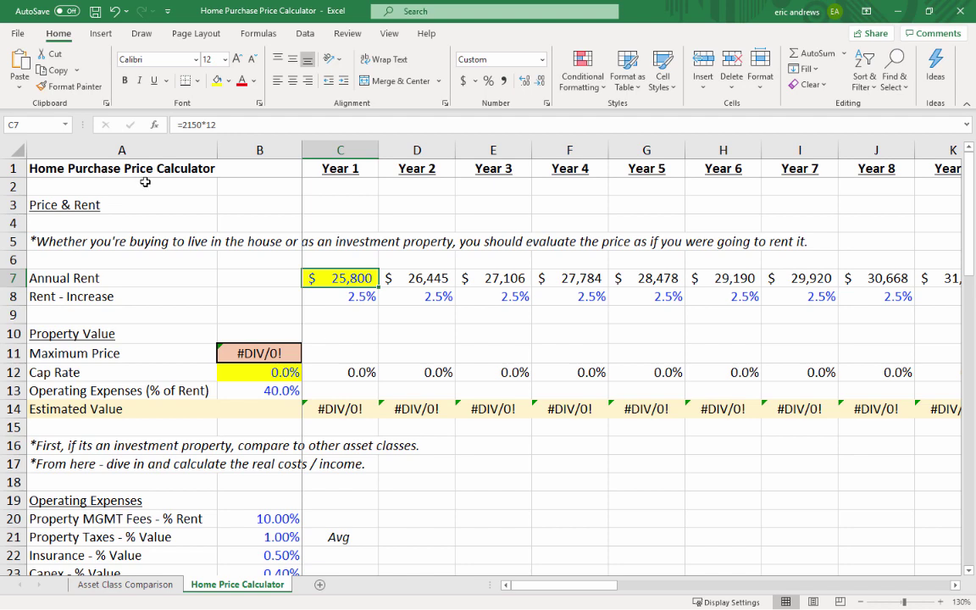
Step: Examine the projected annual rent and rent increase rows out to Year 30, returning to Year 1
key(Right)
key(Right)
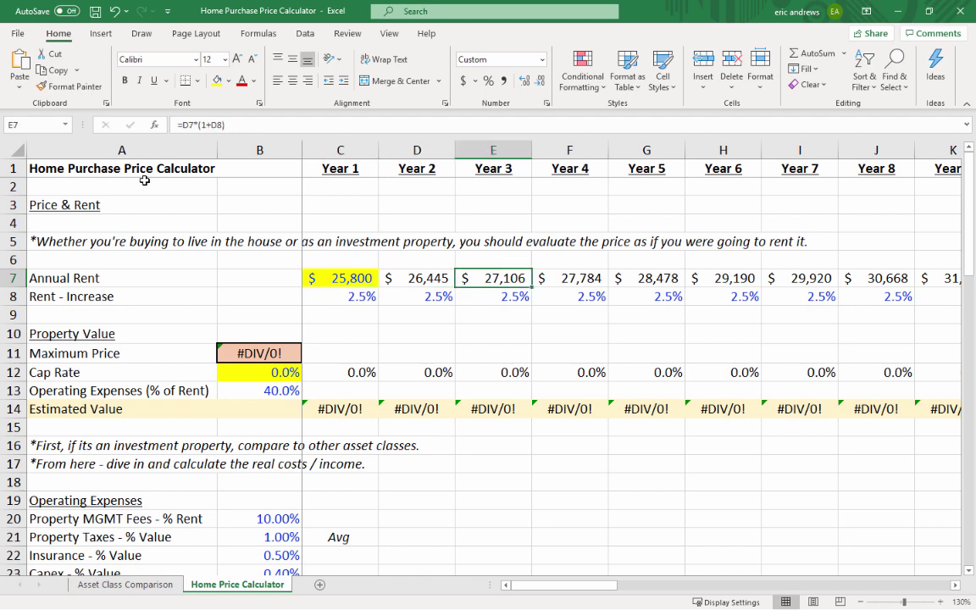
key(ctrl+Right)
key(Right)
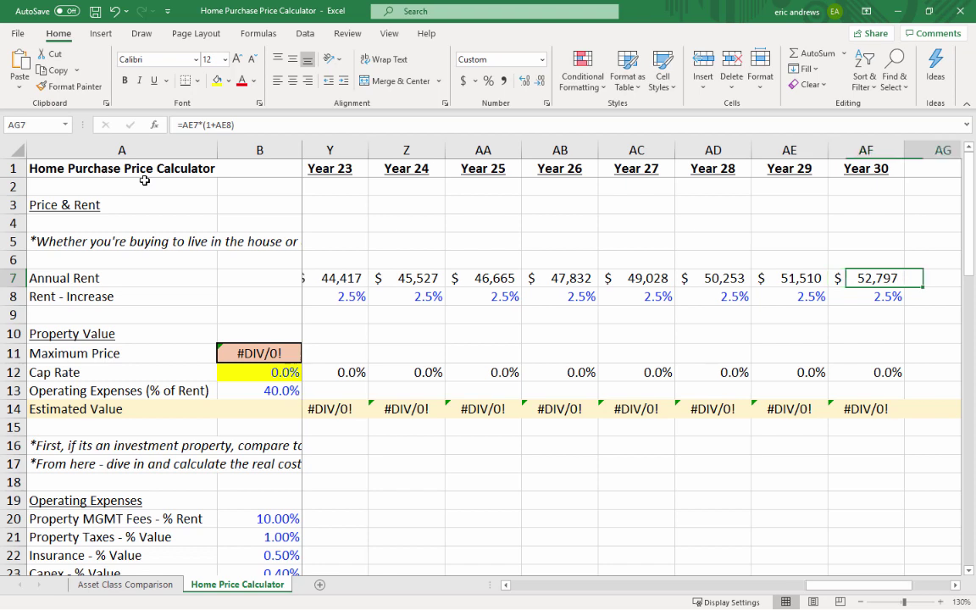
key(Left)
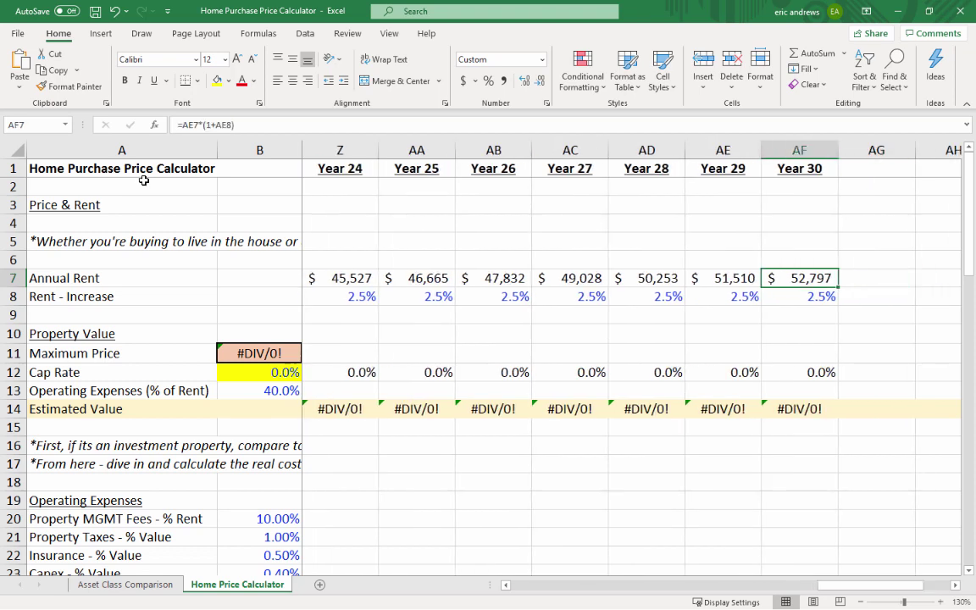
key(Down)
key(Up)
key(Down)
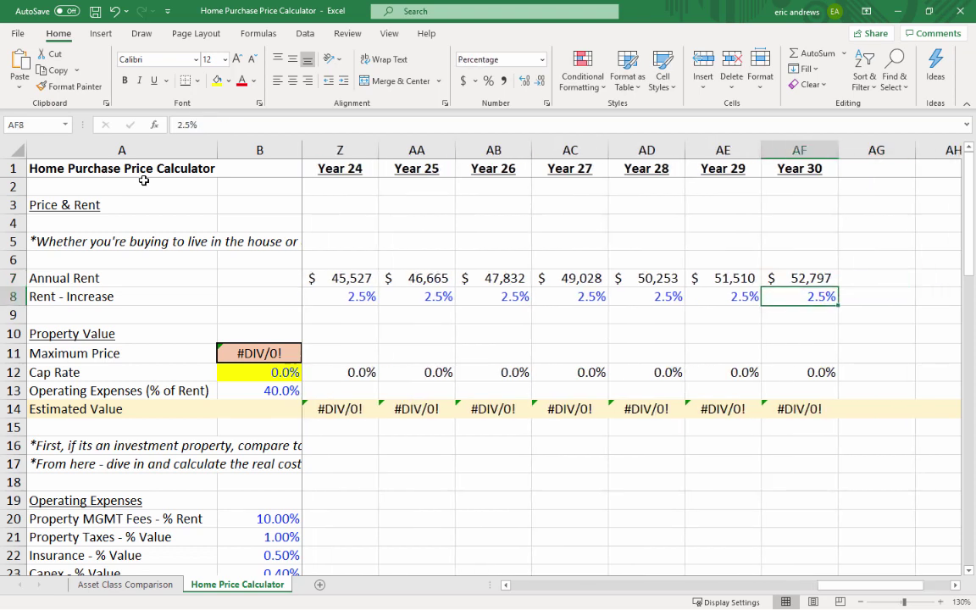
key(Up)
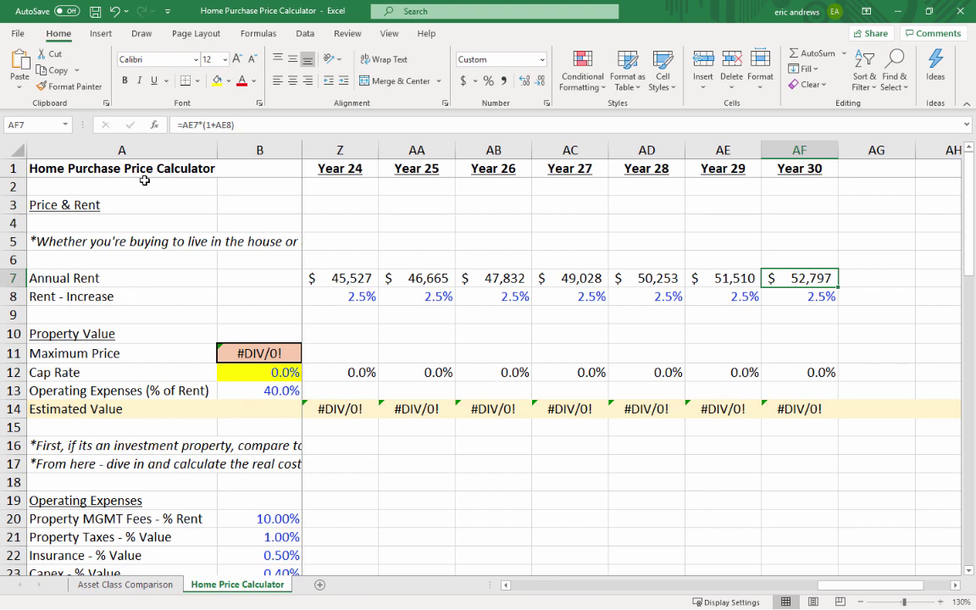
key(Left)
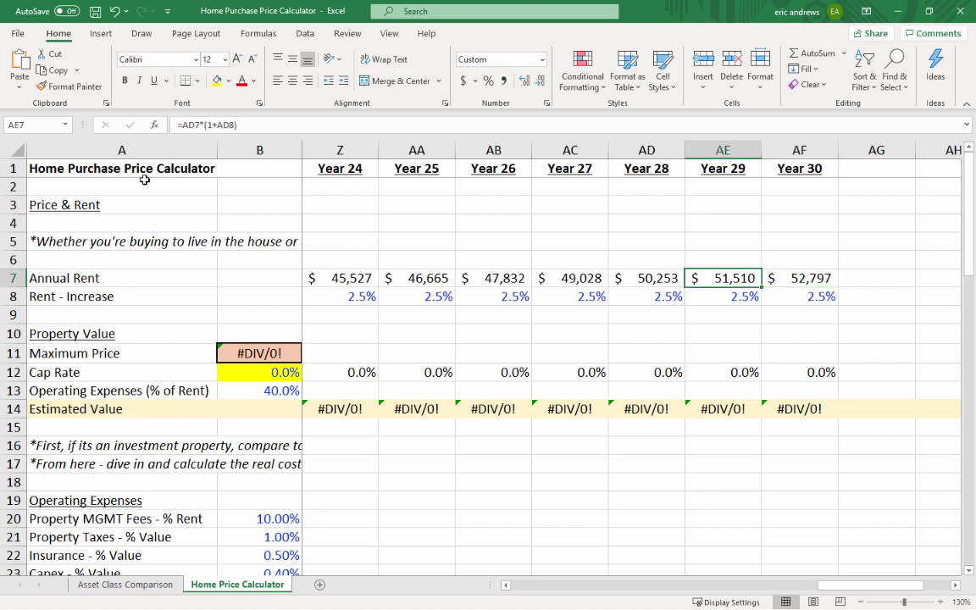
key(ctrl+Left)
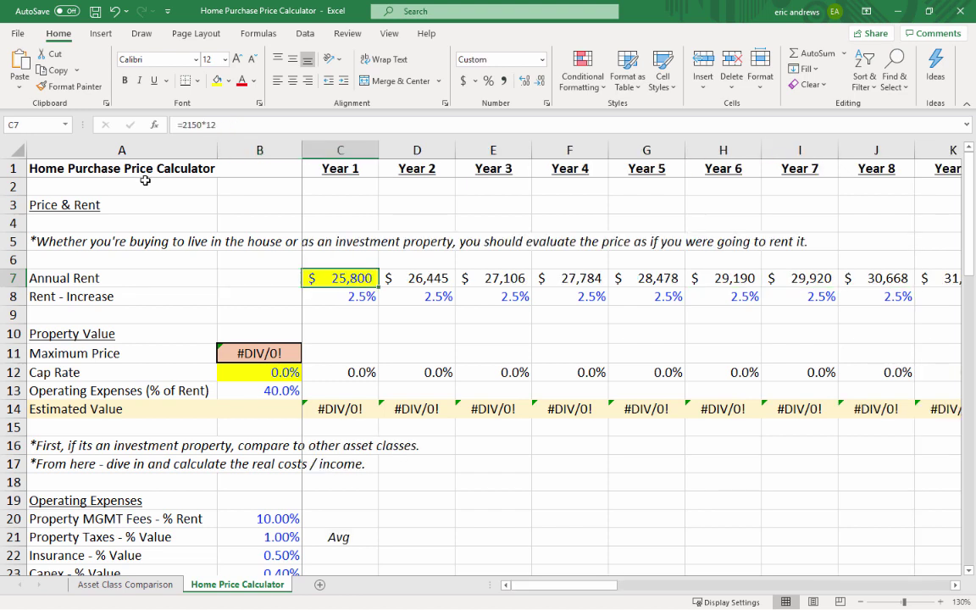
Step: Examine the maximum price and cap rate cells in the Property Value section
key(Down)
key(Down)
key(Down)
key(Down)
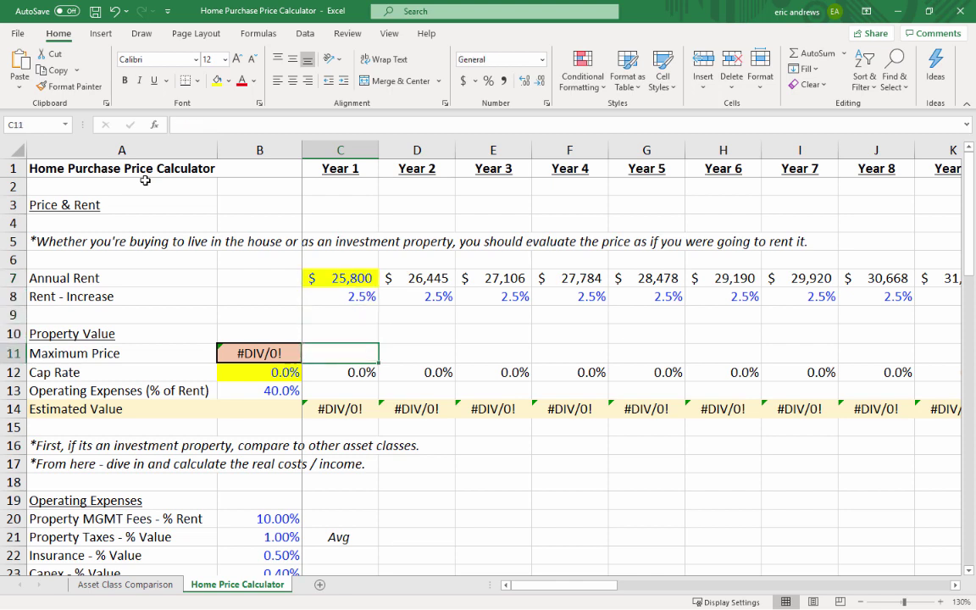
key(Left)
click(258, 370)
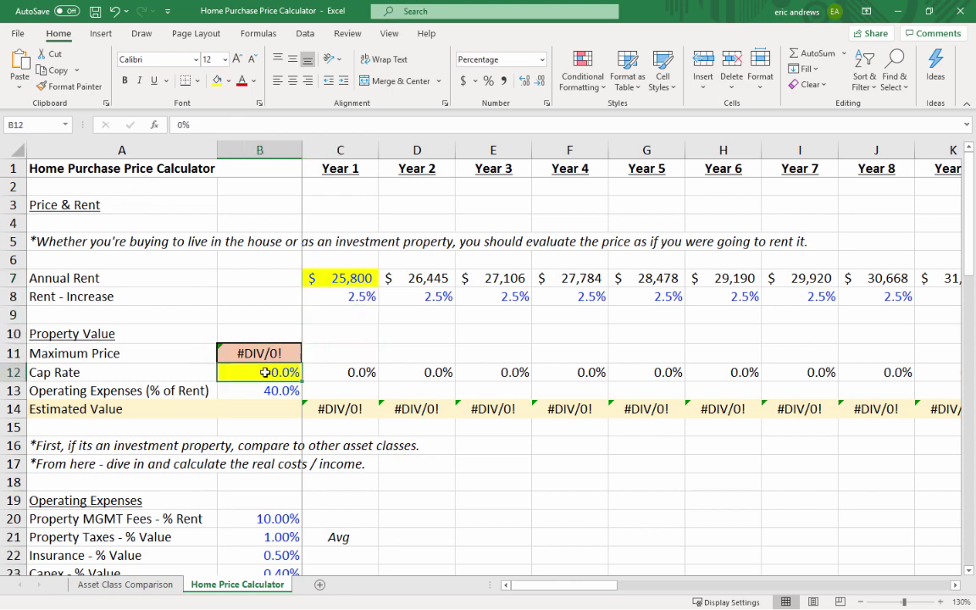
click(359, 337)
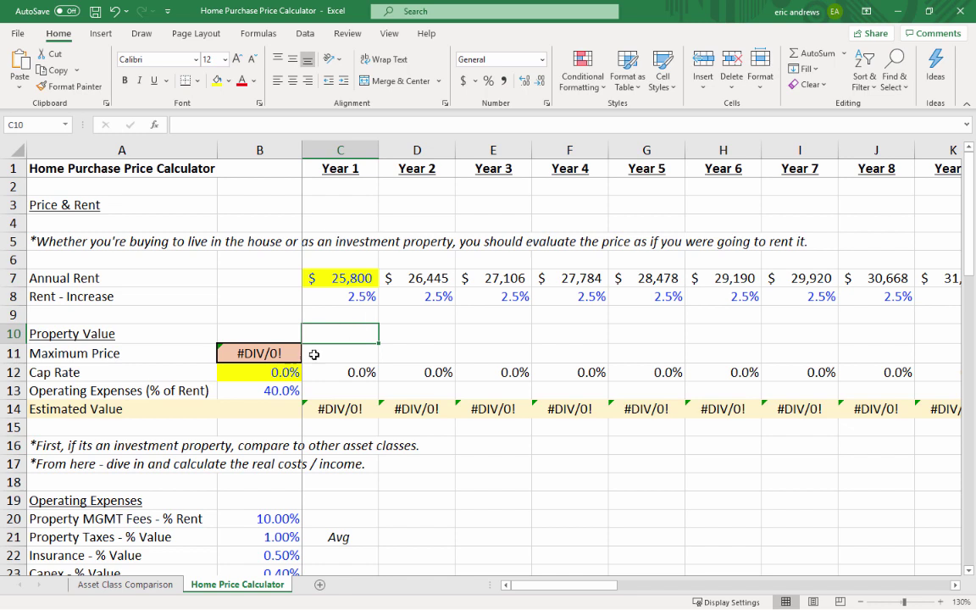
click(243, 356)
click(254, 375)
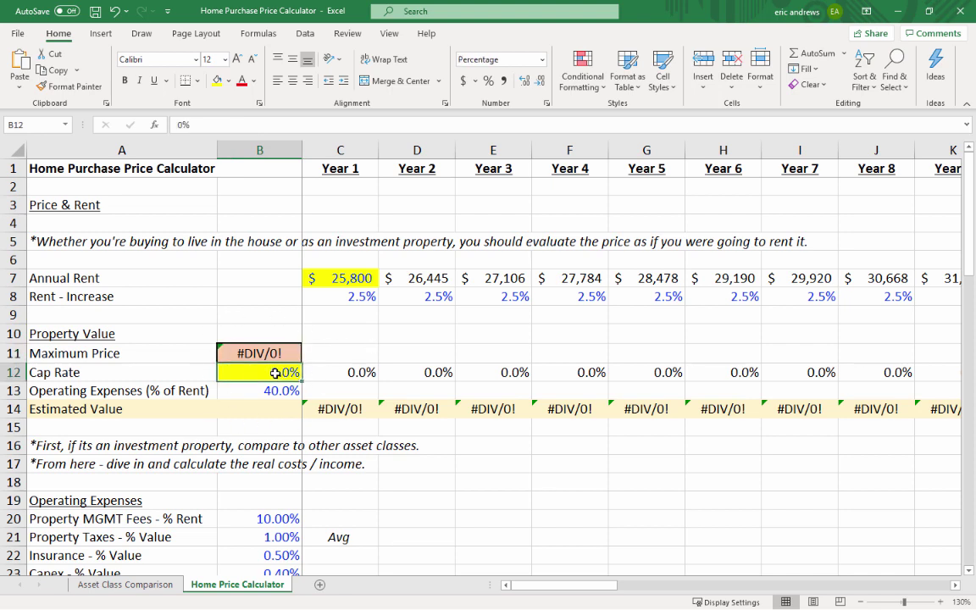
drag(301, 370, 292, 368)
Step: Switch to Chrome and search Google for "reno nv cap rates class a real estate"
key(alt+Tab)
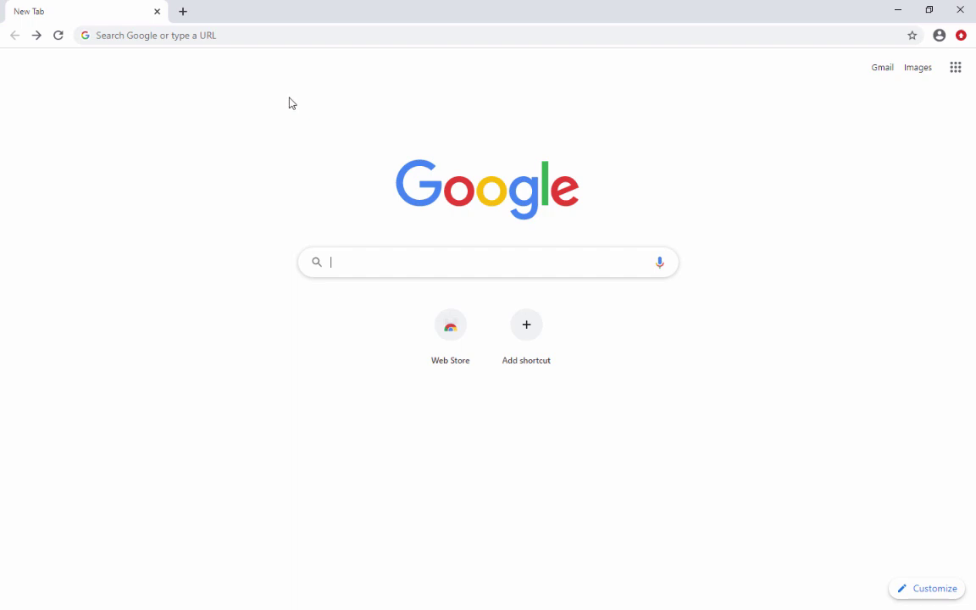
text(reno)
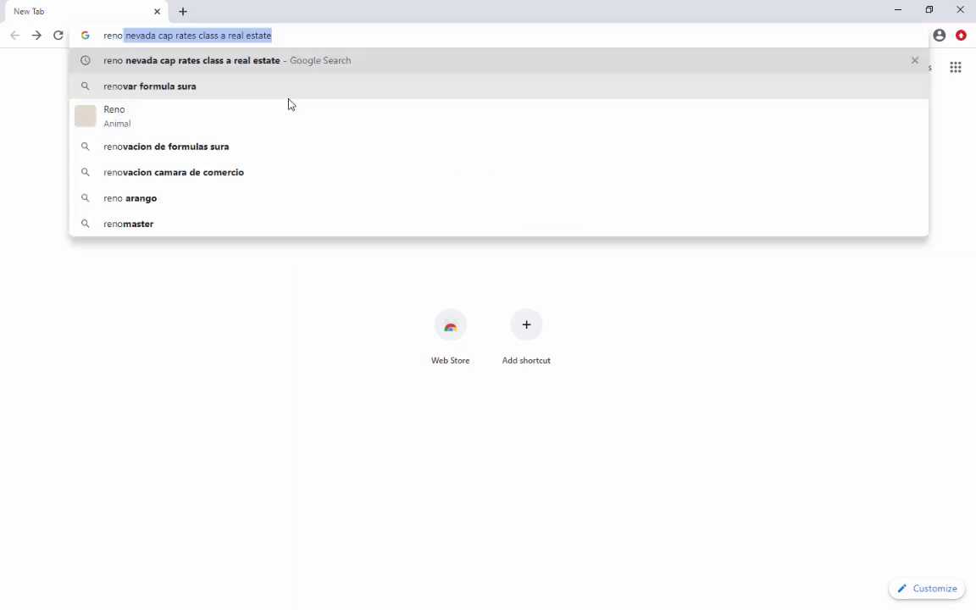
text( nc)
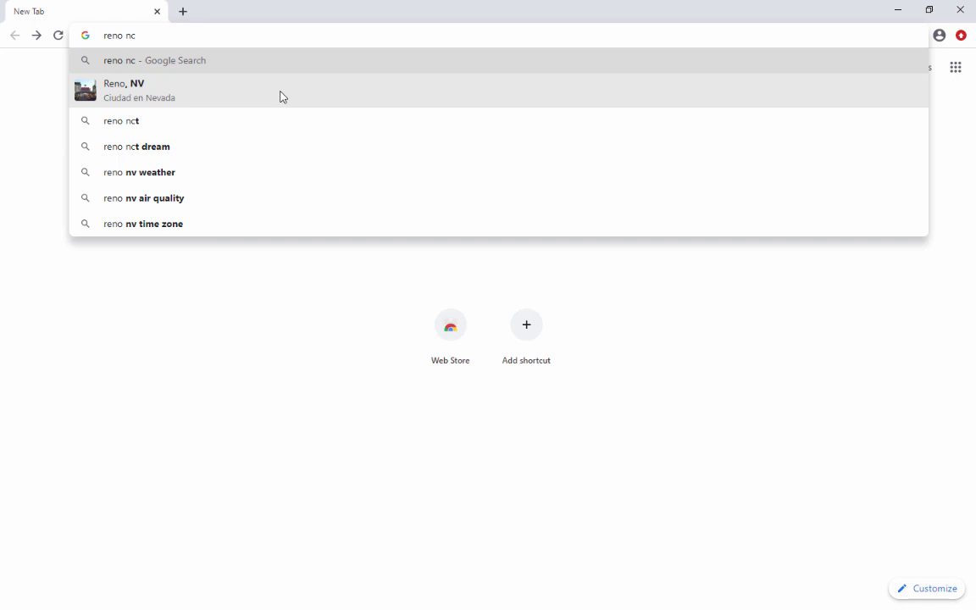
key(BackSpace)
text(v cap)
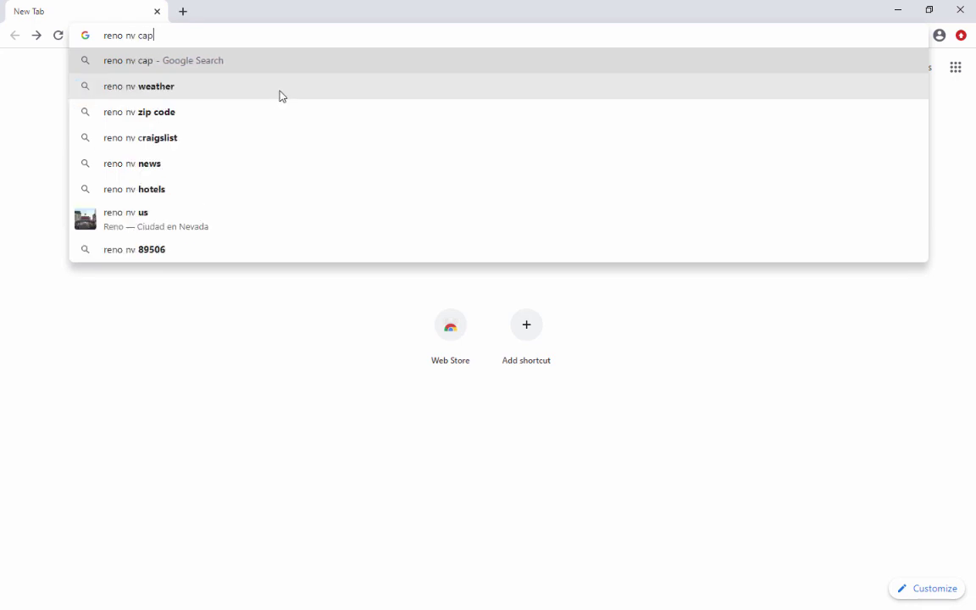
text( rates class a)
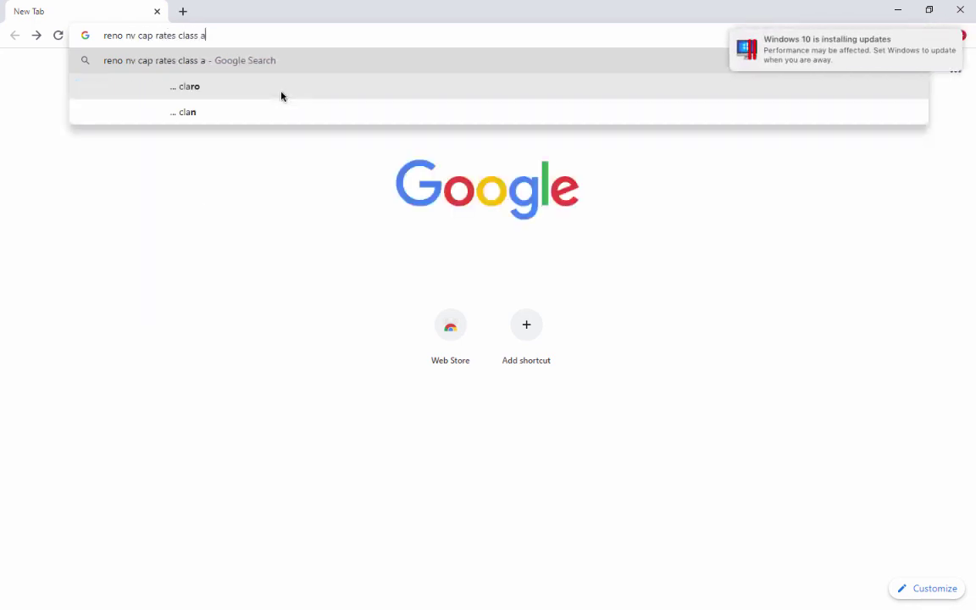
text( real estate)
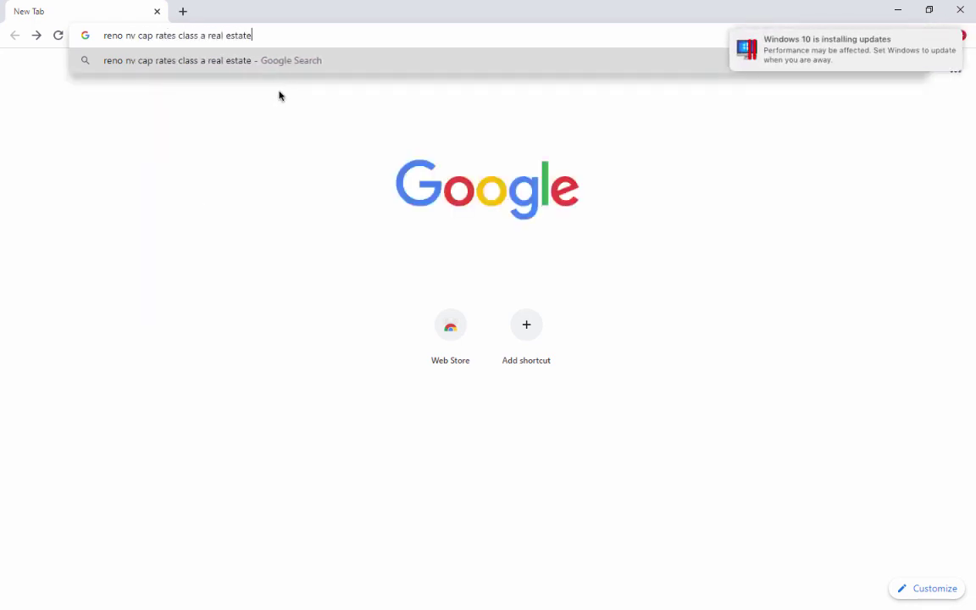
key(Return)
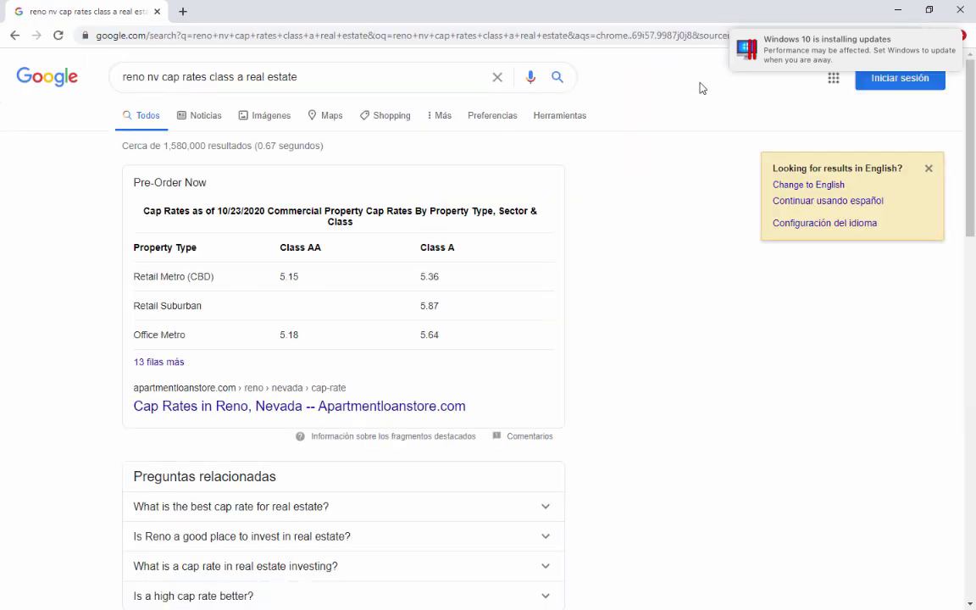
Step: Dismiss the Windows update notification and examine the Class AA and Class A retail metro cap rates for Reno
click(931, 39)
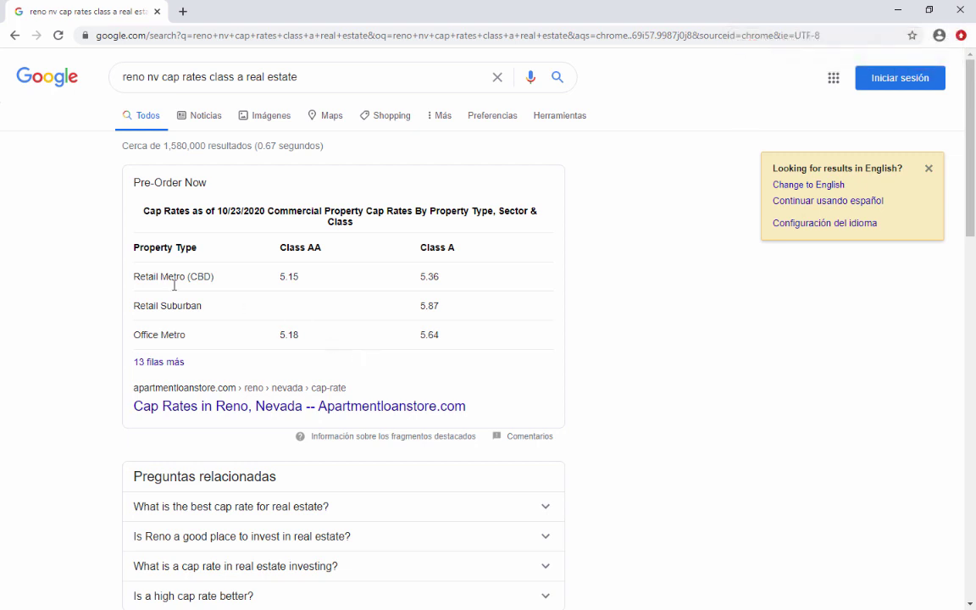
drag(309, 278, 268, 283)
drag(447, 278, 417, 280)
drag(282, 276, 298, 277)
click(298, 277)
scroll(377, 350, down, 2)
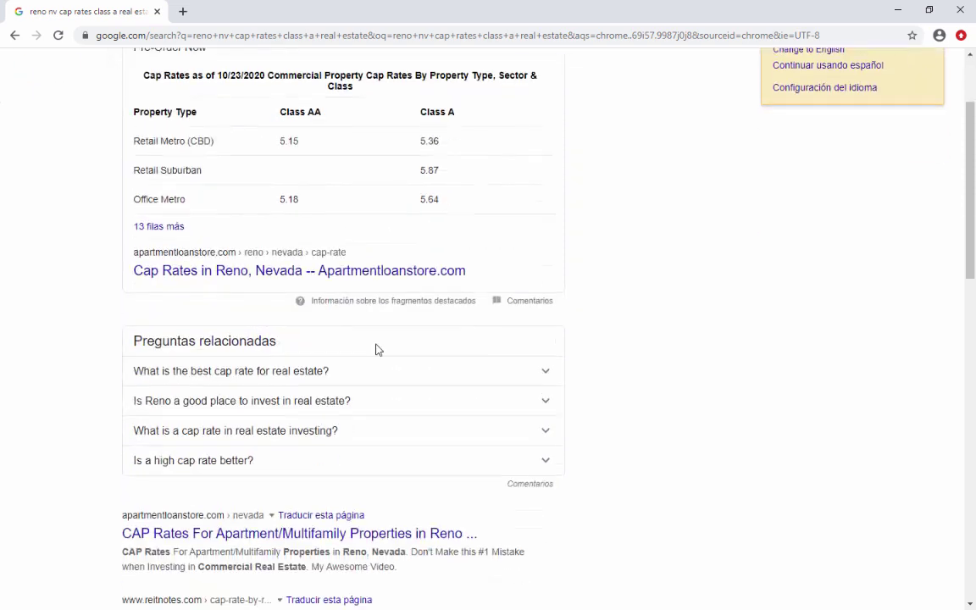
scroll(377, 349, up, 2)
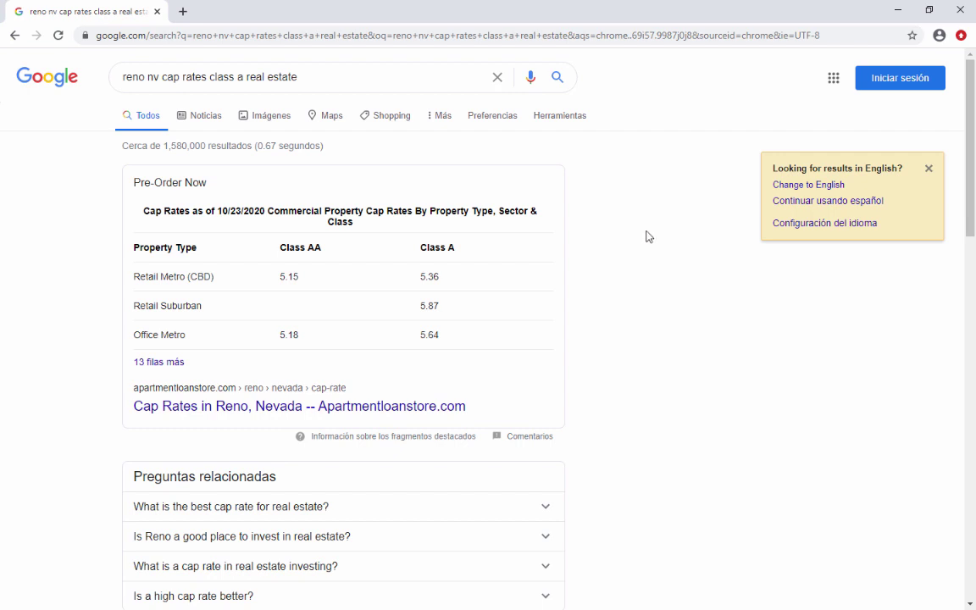
Step: Switch back to Excel and set the property's cap rate in B12 to 5.15%
key(alt+Tab)
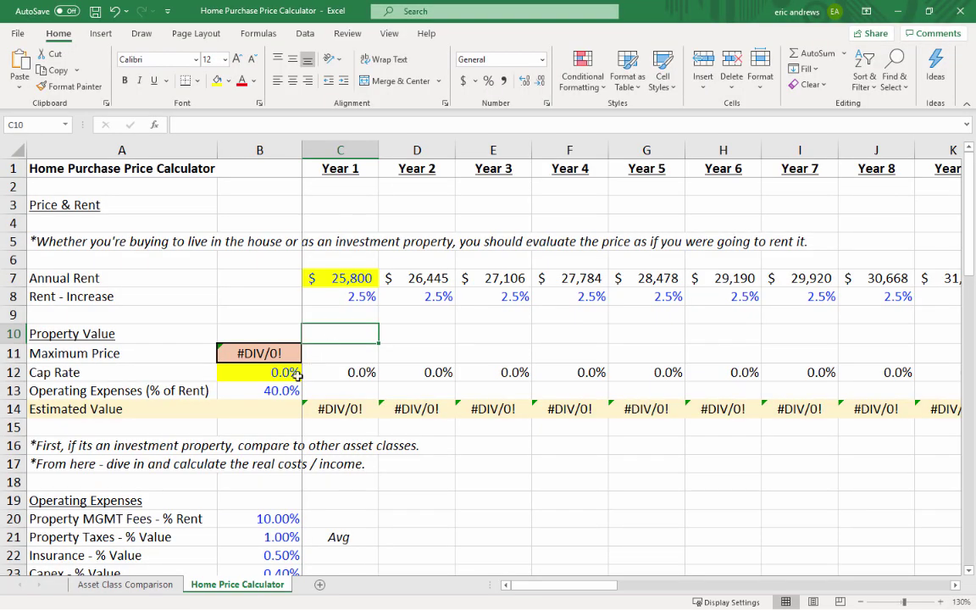
click(270, 373)
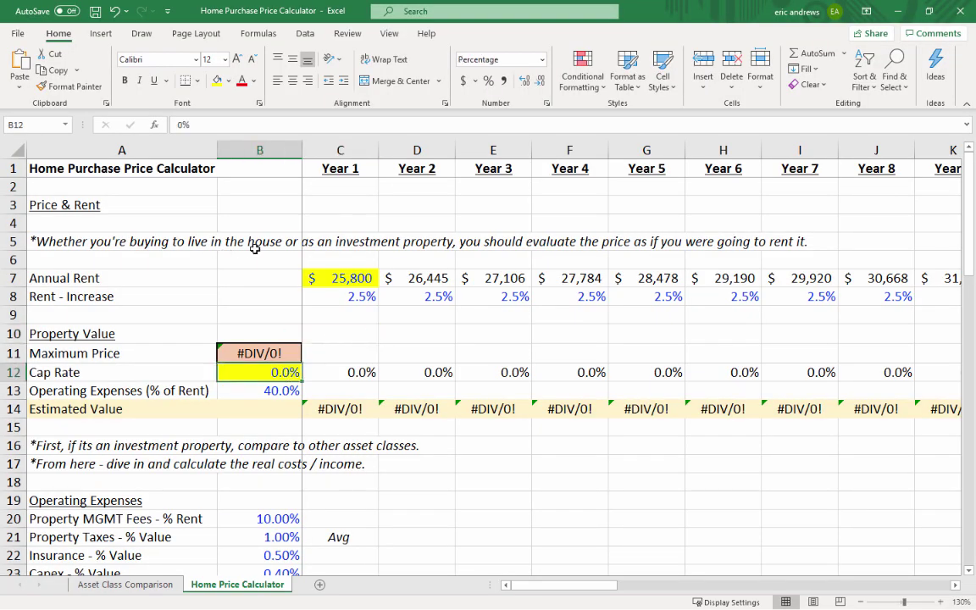
text(5.15)
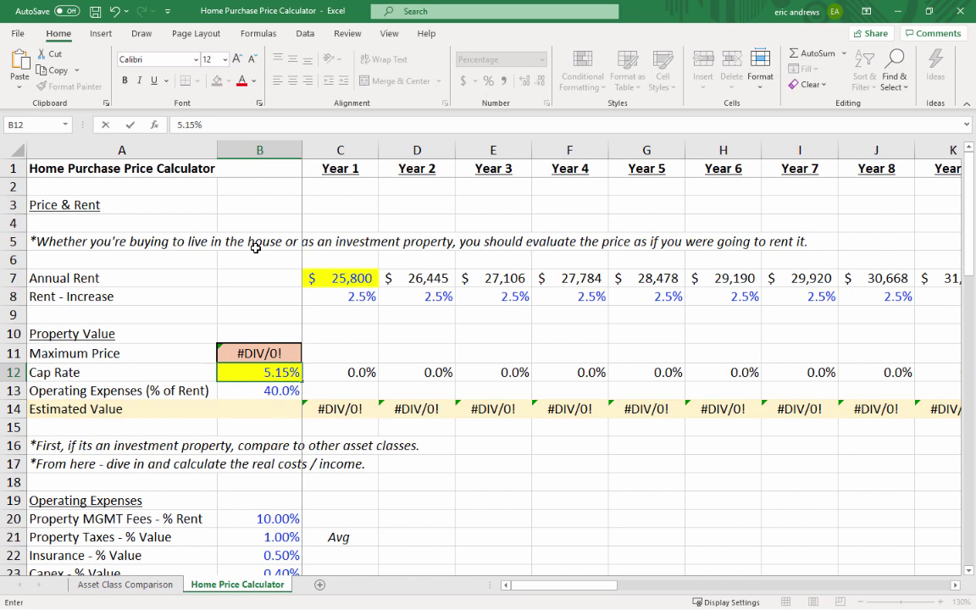
key(Tab)
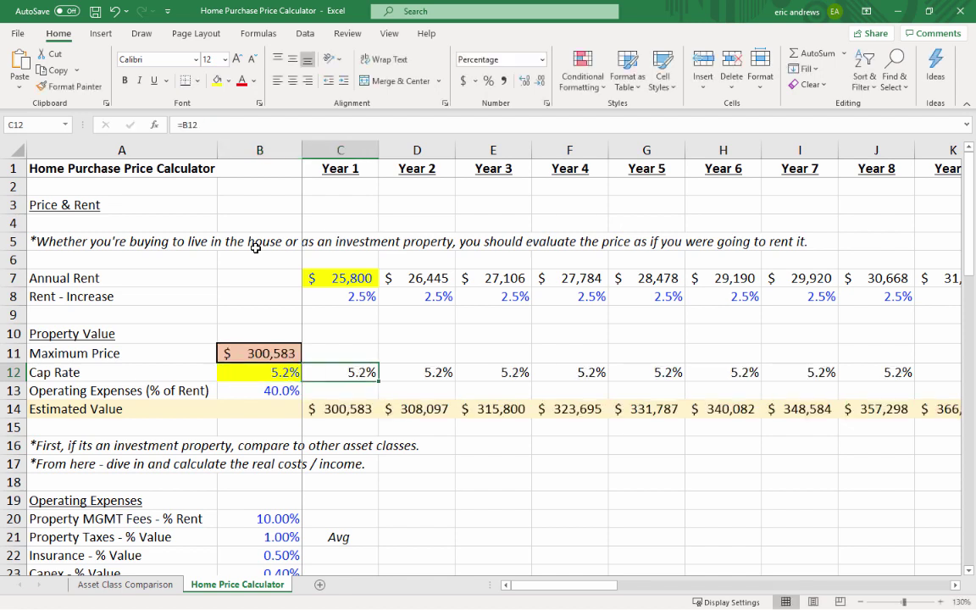
Step: Inspect the Maximum Price formula in B11 and the rent, operating expense and cap rate cells it references
click(269, 384)
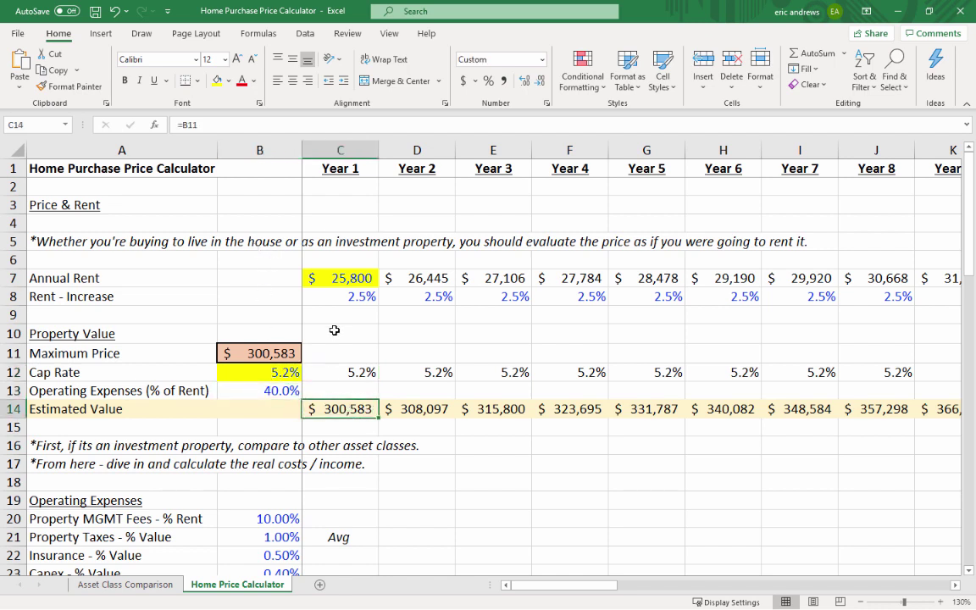
click(255, 351)
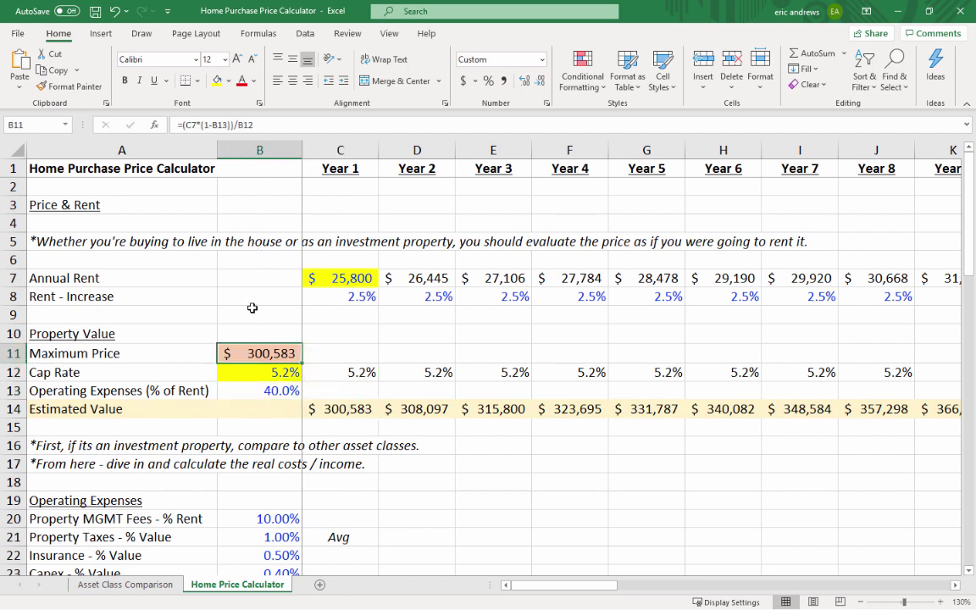
key(F2)
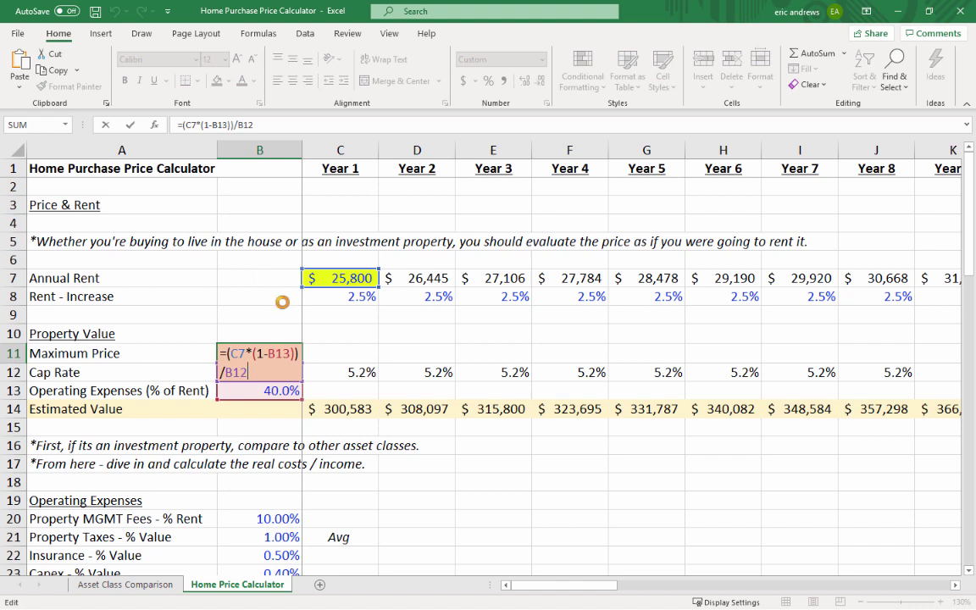
key(Return)
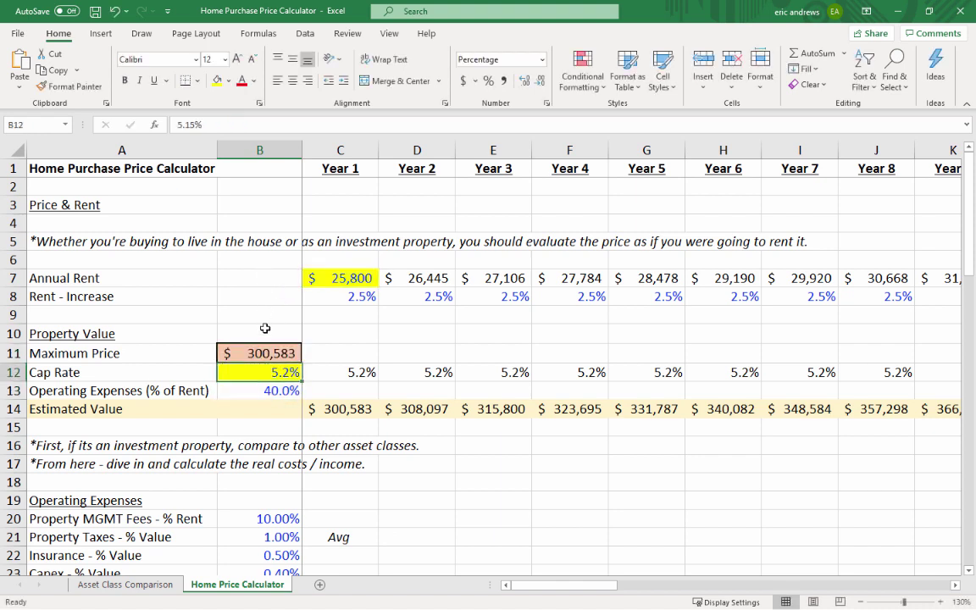
click(229, 350)
key(Left)
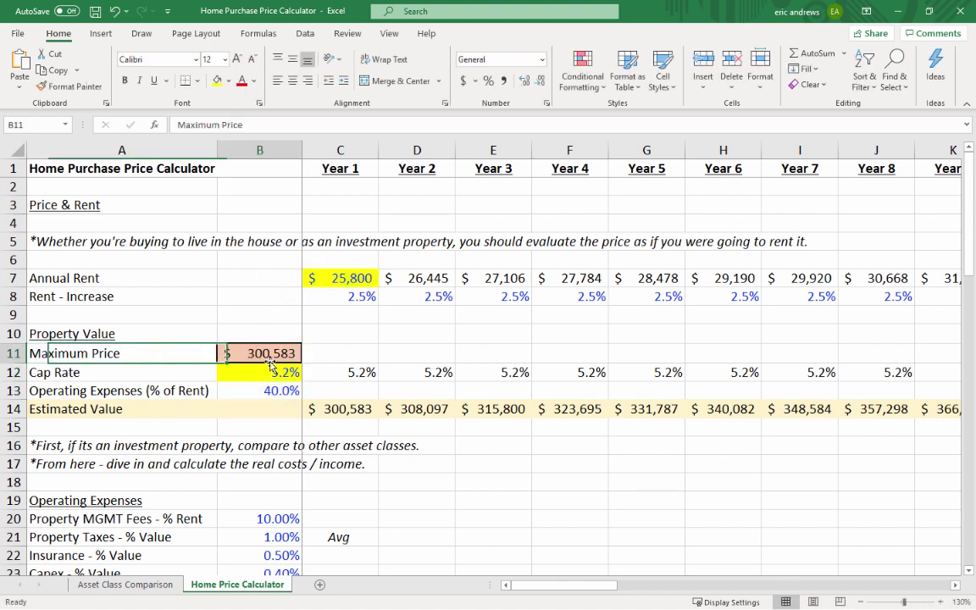
click(316, 355)
click(261, 352)
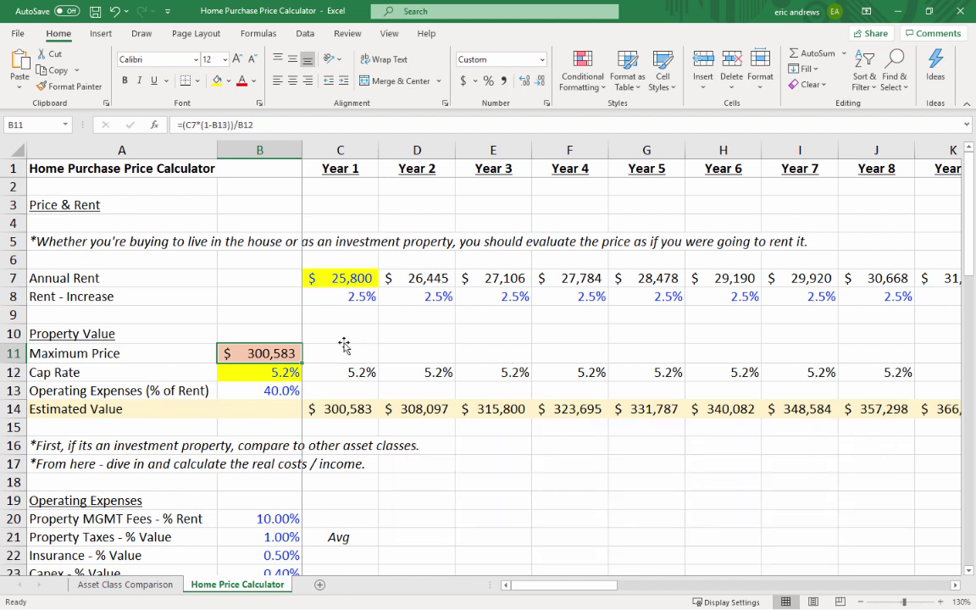
Step: Read the note on comparing asset classes and inspect the real estate cap rate on the Asset Class Comparison sheet
click(103, 447)
scroll(413, 419, down, 3)
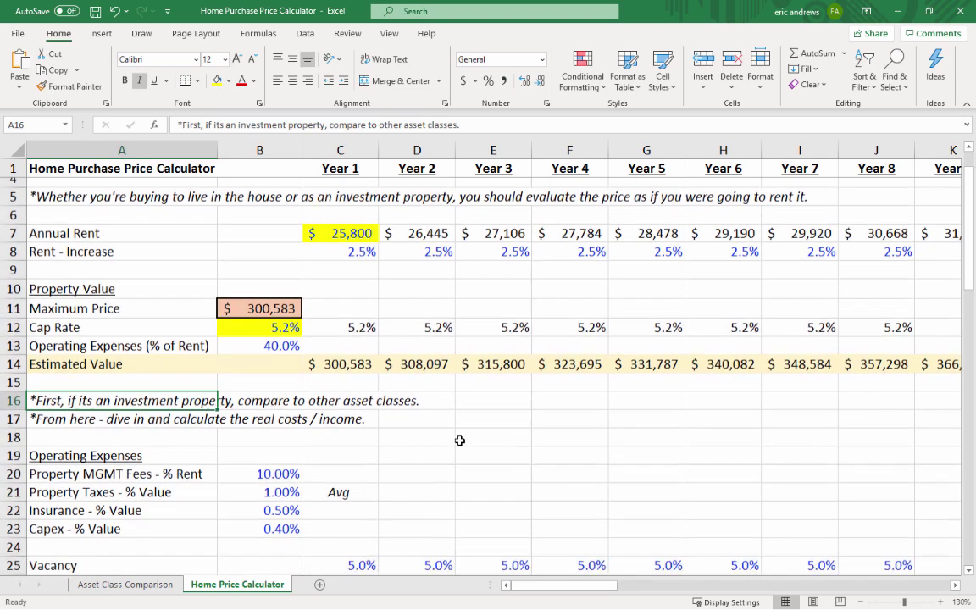
scroll(455, 433, up, 2)
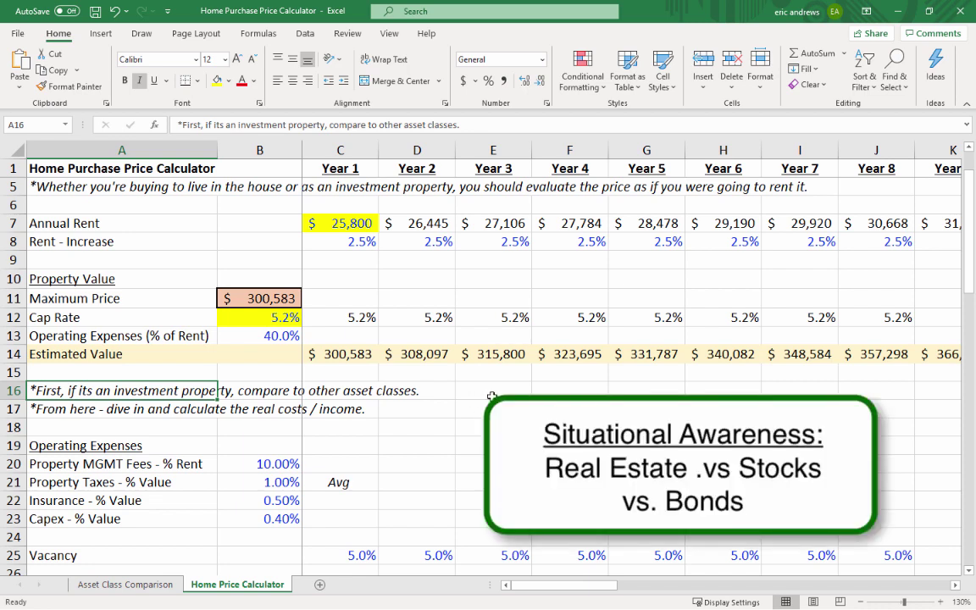
click(131, 585)
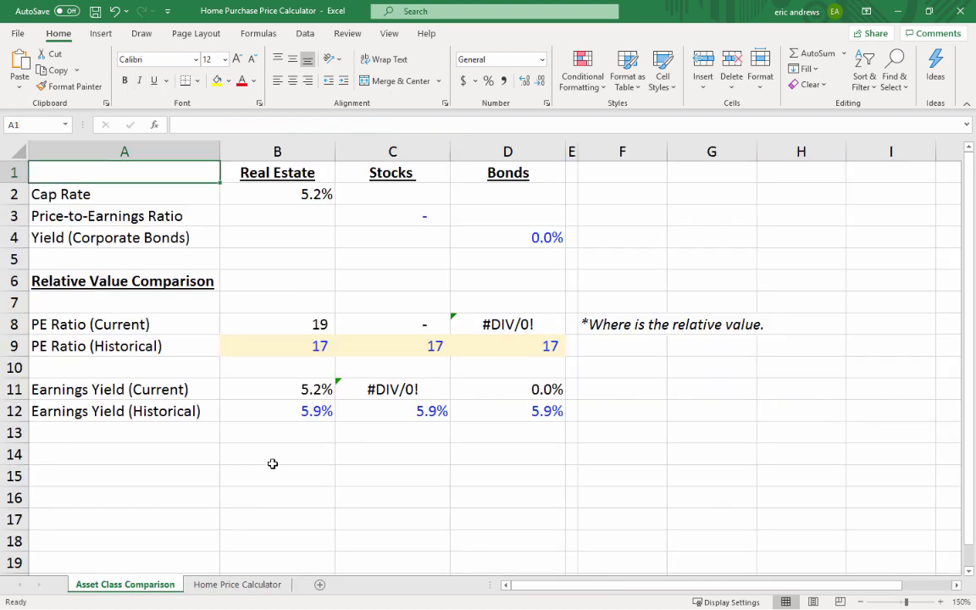
click(293, 196)
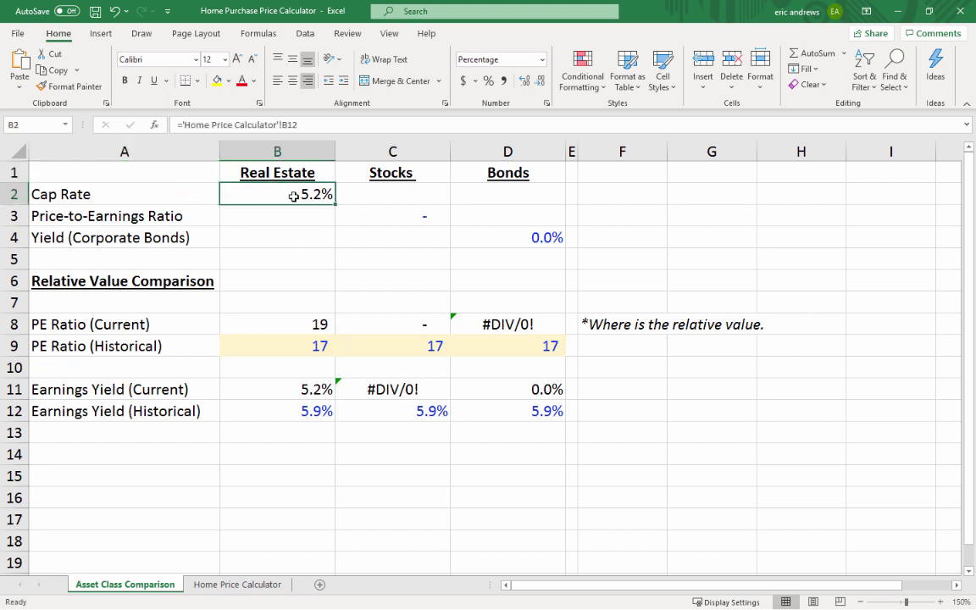
click(104, 195)
click(298, 193)
key(Left)
key(Down)
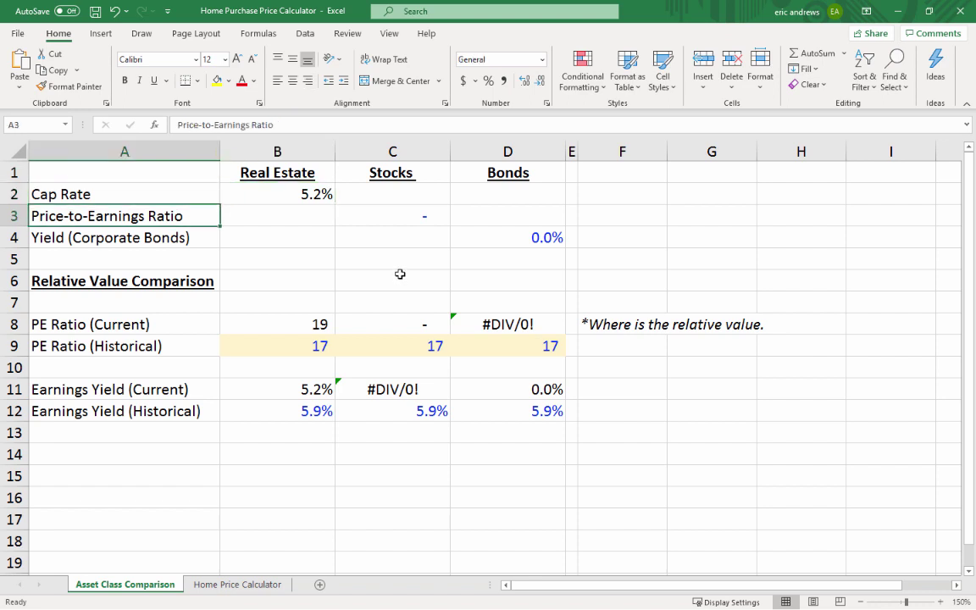
Step: Set the Price-to-Earnings Ratio for Stocks in C3 to 30
key(Right)
key(Right)
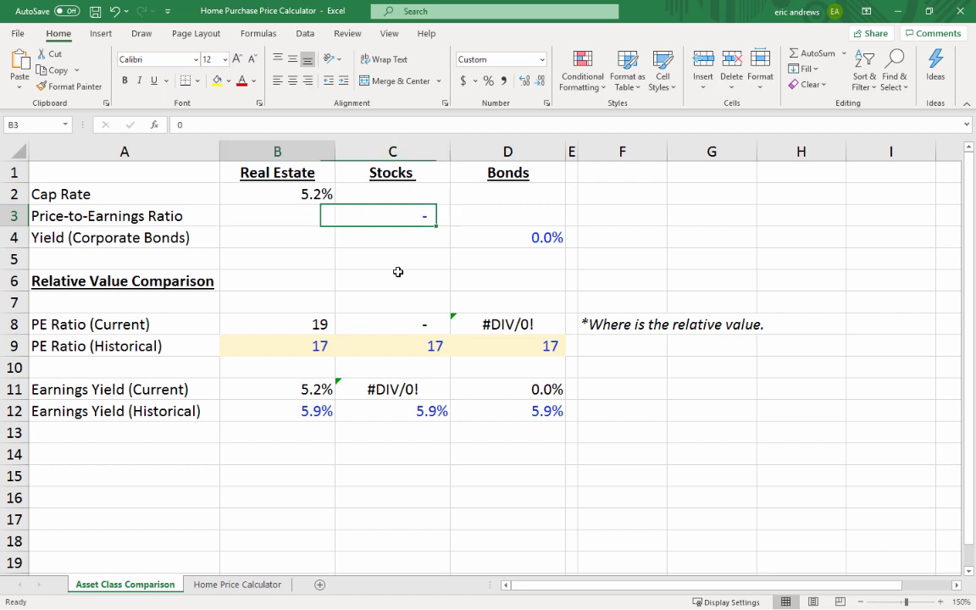
key(Left)
key(Left)
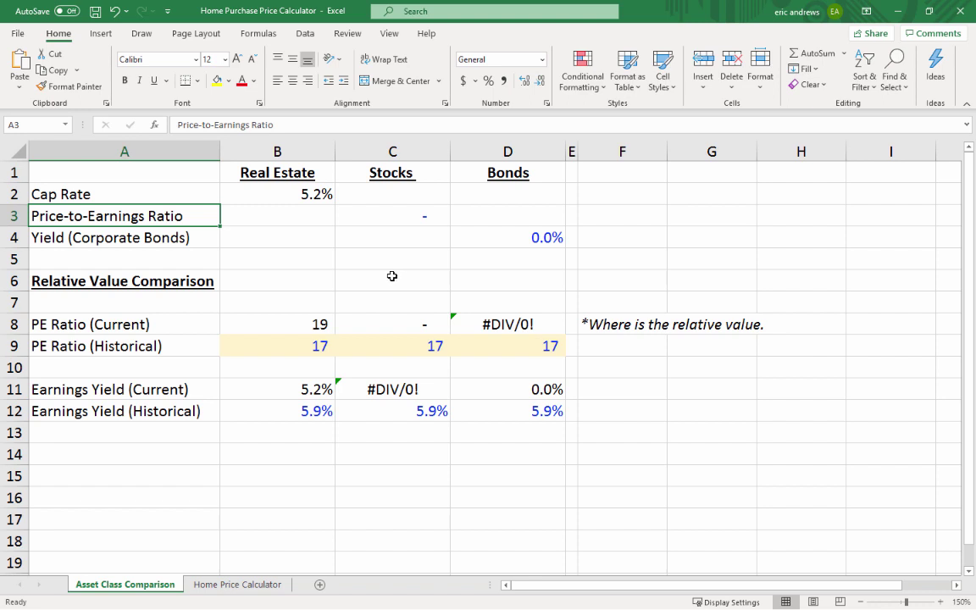
key(Right)
key(Right)
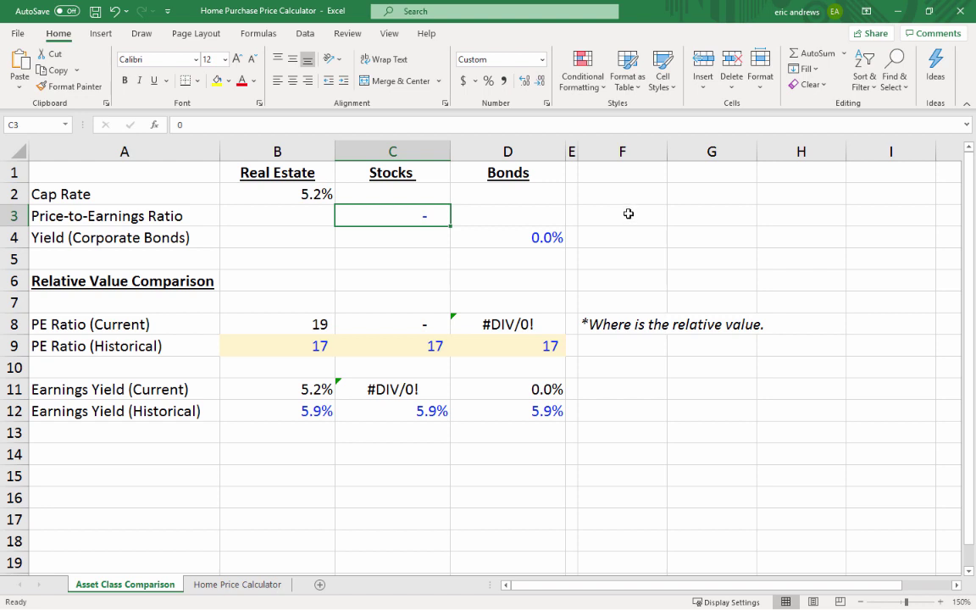
text(30)
key(Return)
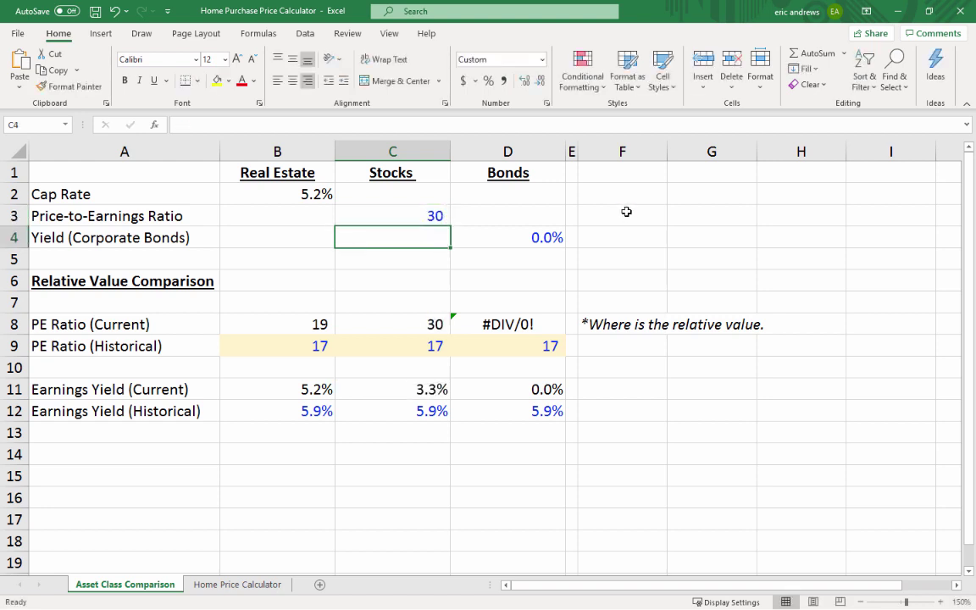
key(Up)
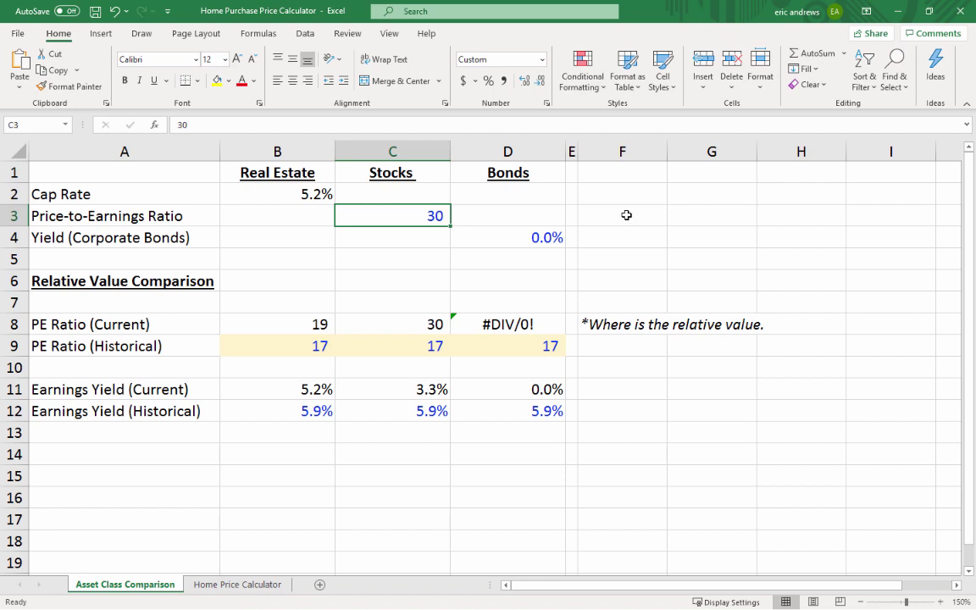
Step: Set the Yield (Corporate Bonds) for Bonds in D4 to 1.5%
key(Down)
key(Right)
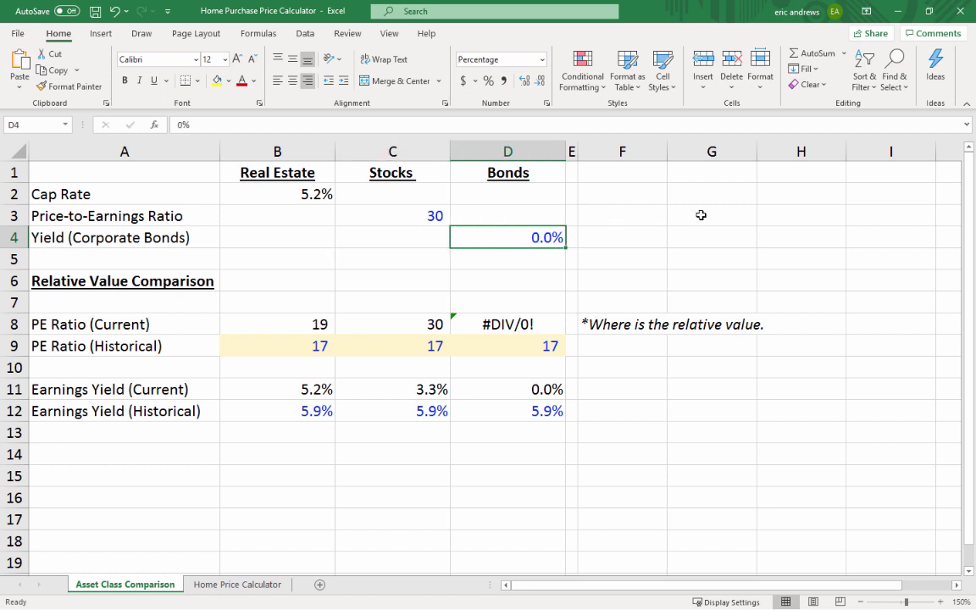
text(1.5)
key(Return)
click(501, 241)
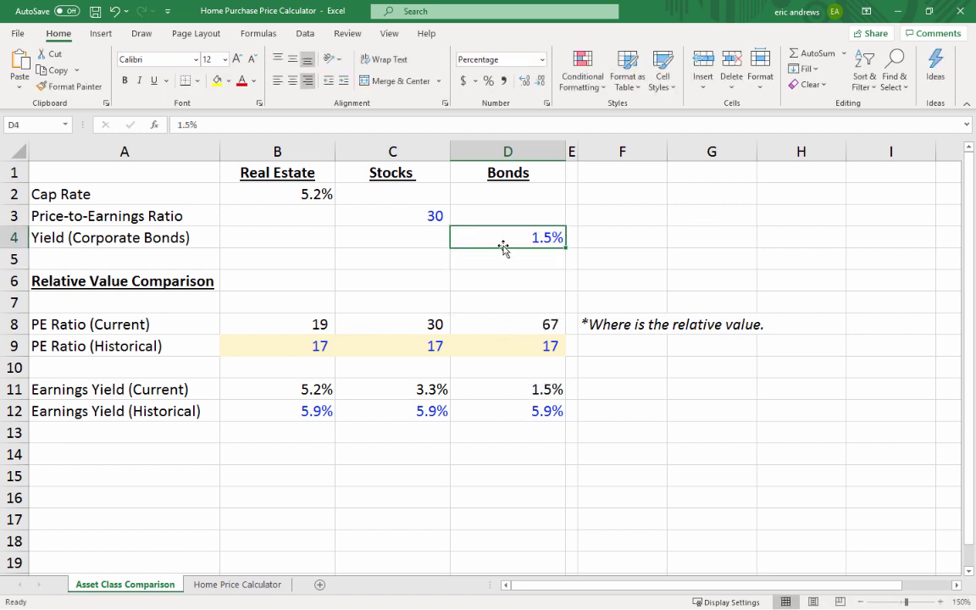
Step: Review the real estate cap rate, stock price-to-earnings ratio and bond yield inputs alongside the Relative Value Comparison rows
click(431, 215)
click(510, 232)
click(418, 217)
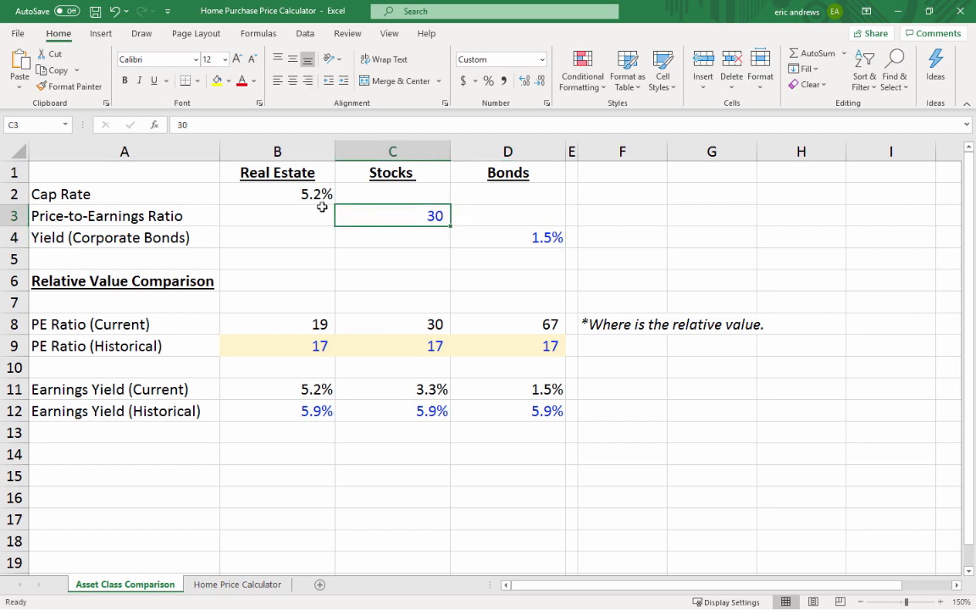
click(288, 191)
click(139, 276)
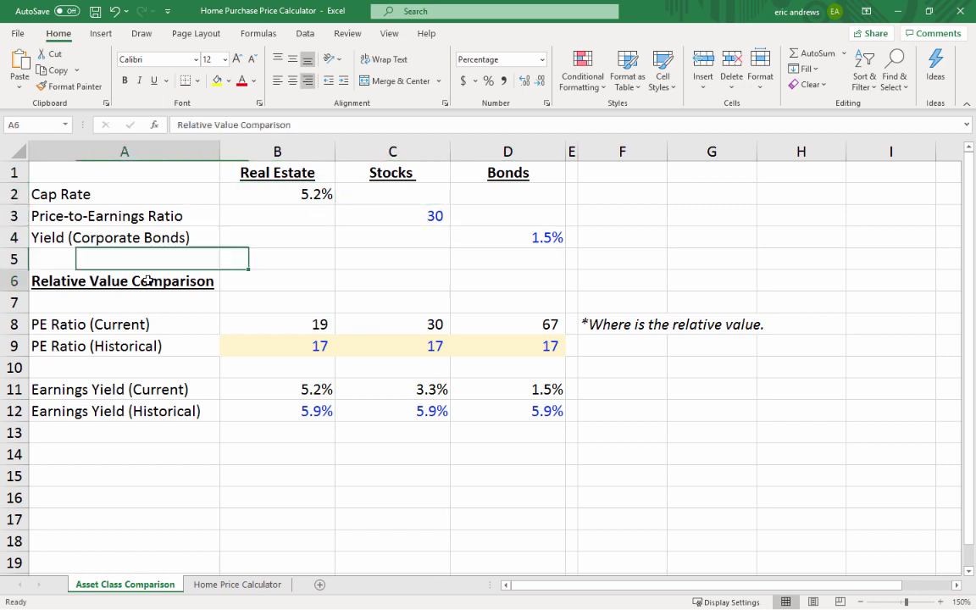
click(287, 194)
click(407, 217)
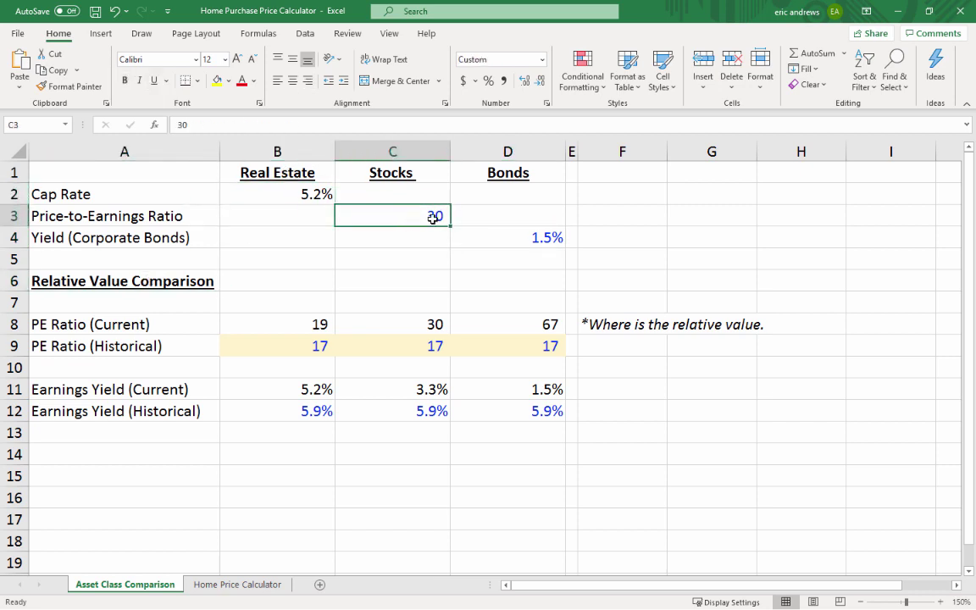
click(498, 240)
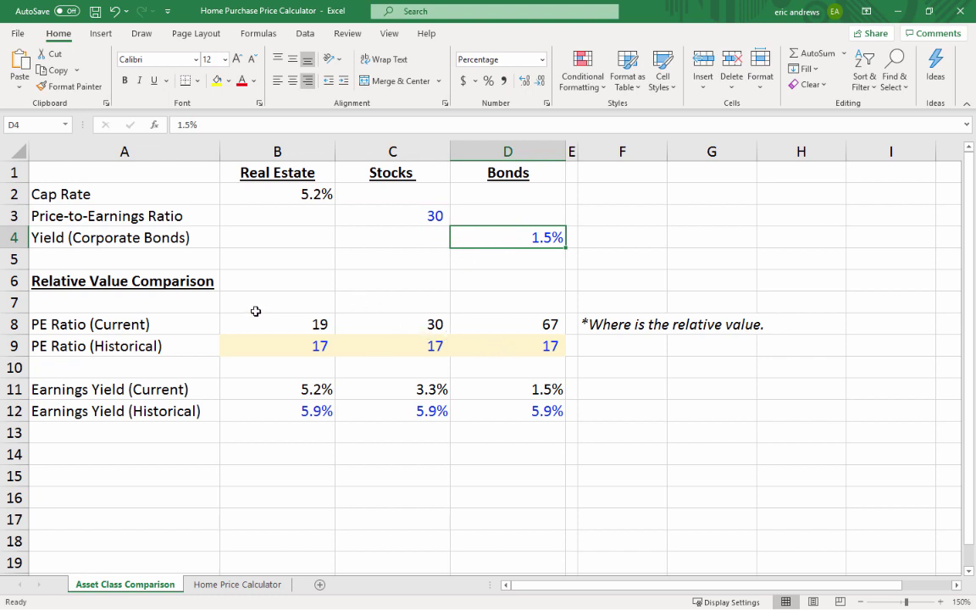
drag(148, 323, 157, 352)
drag(280, 195, 480, 258)
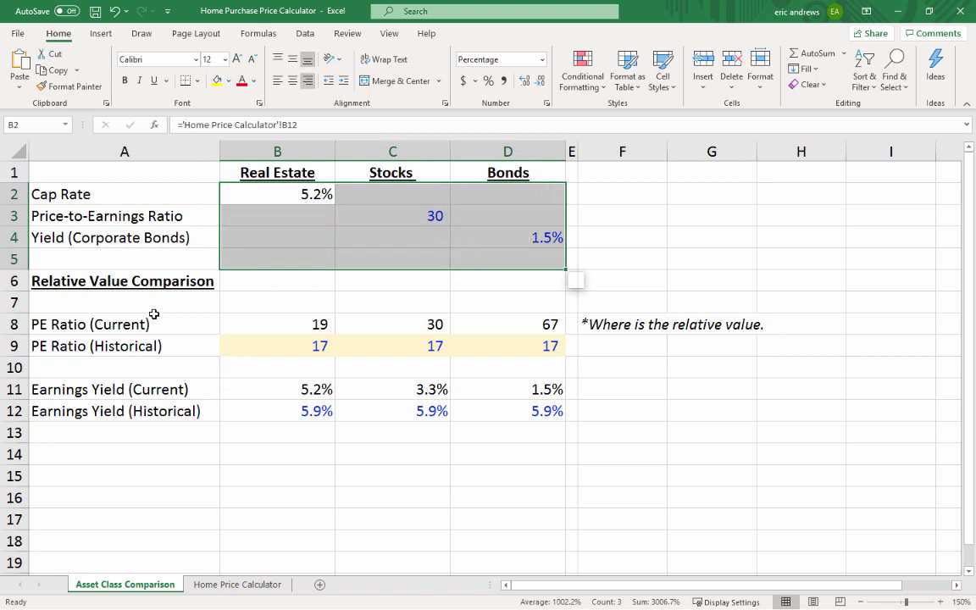
Step: Inspect the current PE ratio formulas for real estate, stocks and bonds, ending at the historical real estate PE ratio
click(125, 322)
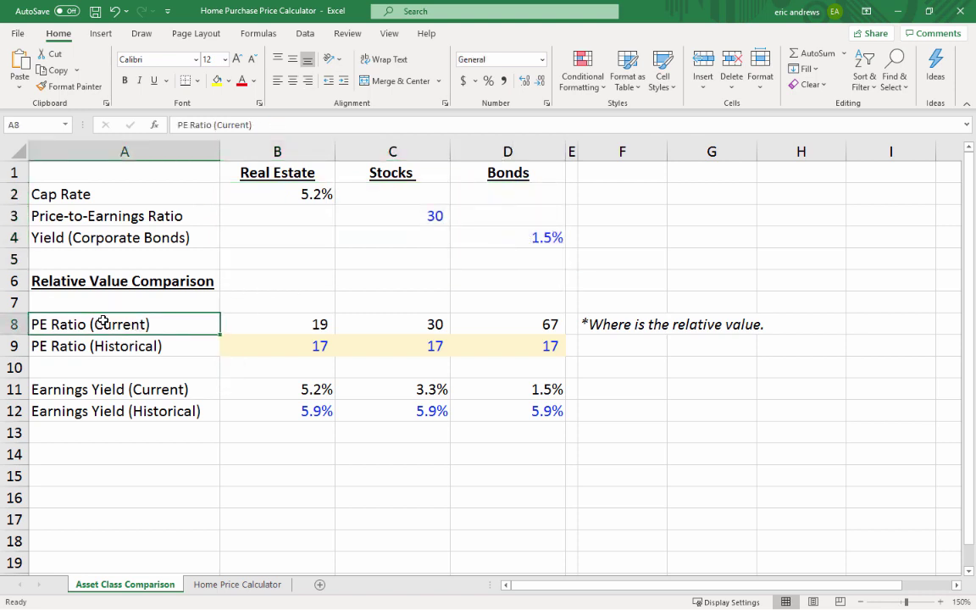
click(266, 322)
key(F2)
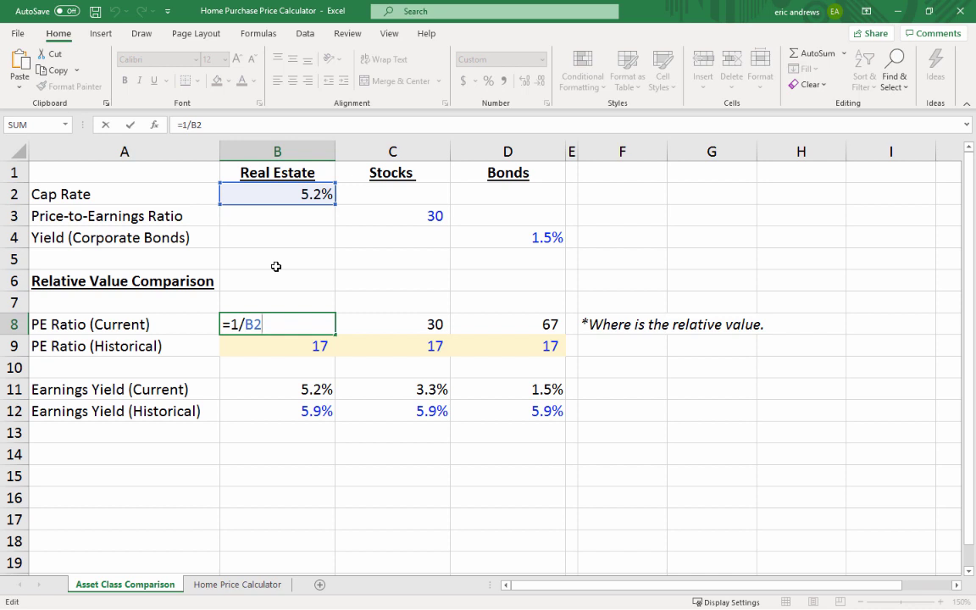
key(Return)
key(Up)
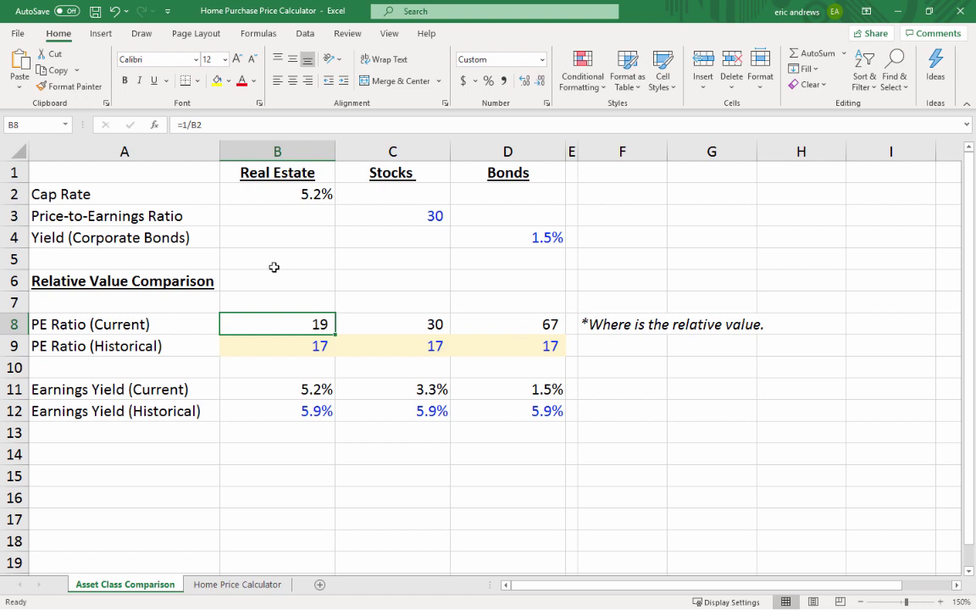
key(Right)
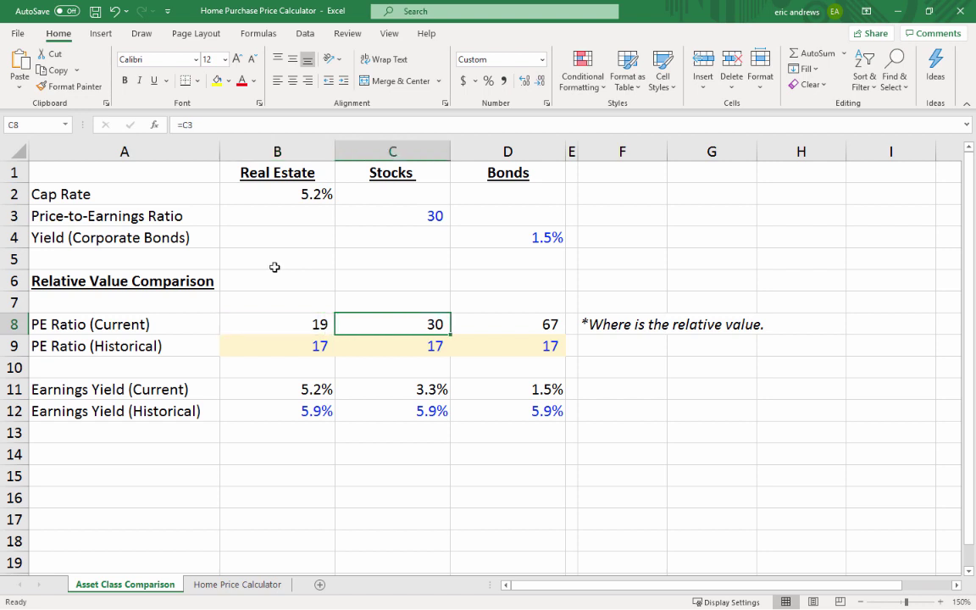
key(F2)
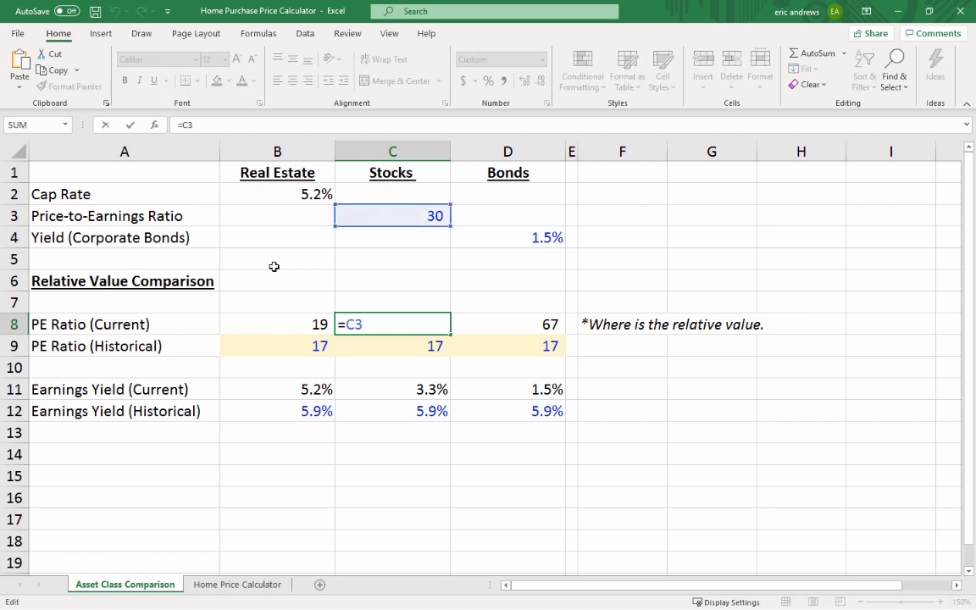
key(Return)
key(Up)
key(Right)
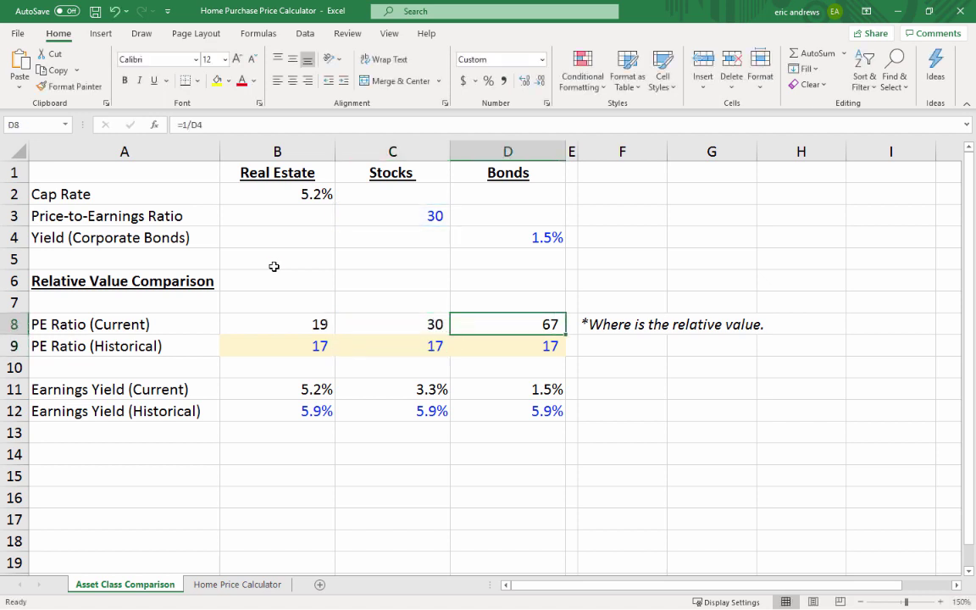
key(F2)
key(Escape)
key(Left)
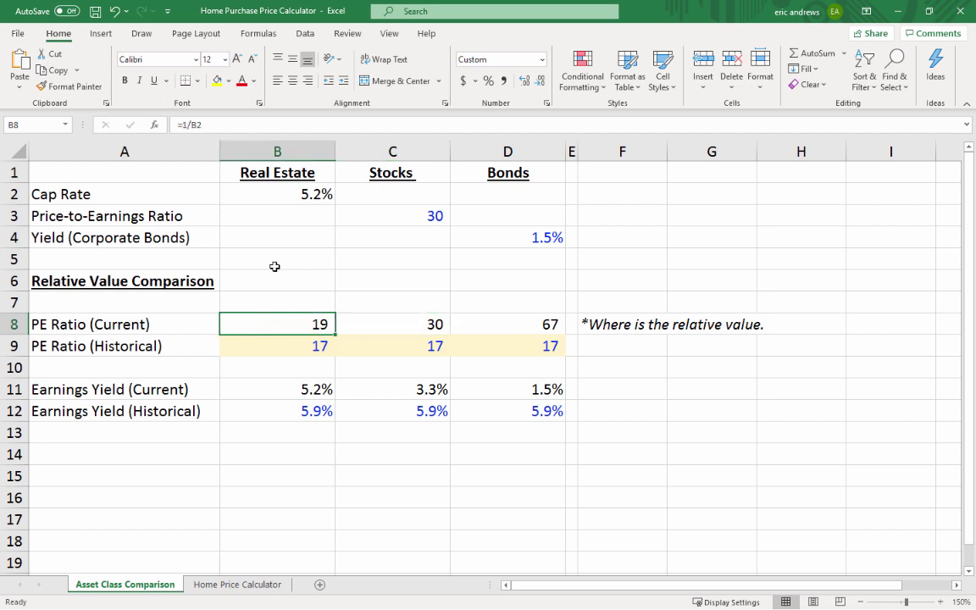
key(Down)
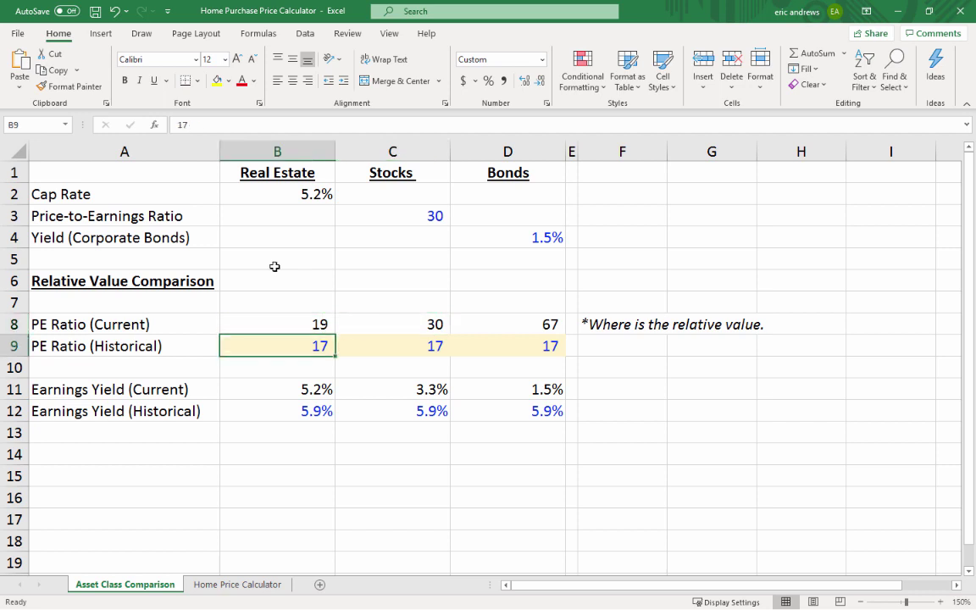
Step: Examine the historical PE ratios for real estate, stocks and bonds in B9:D9
key(Right)
key(Right)
key(Left)
key(Left)
key(shift+Right)
key(shift+Right)
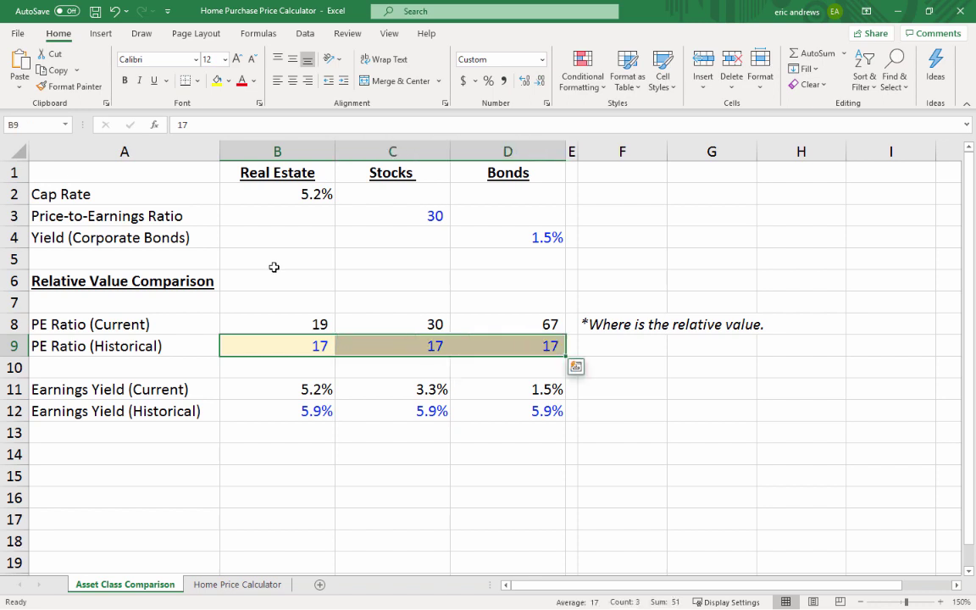
key(Left)
key(Right)
key(Right)
key(Right)
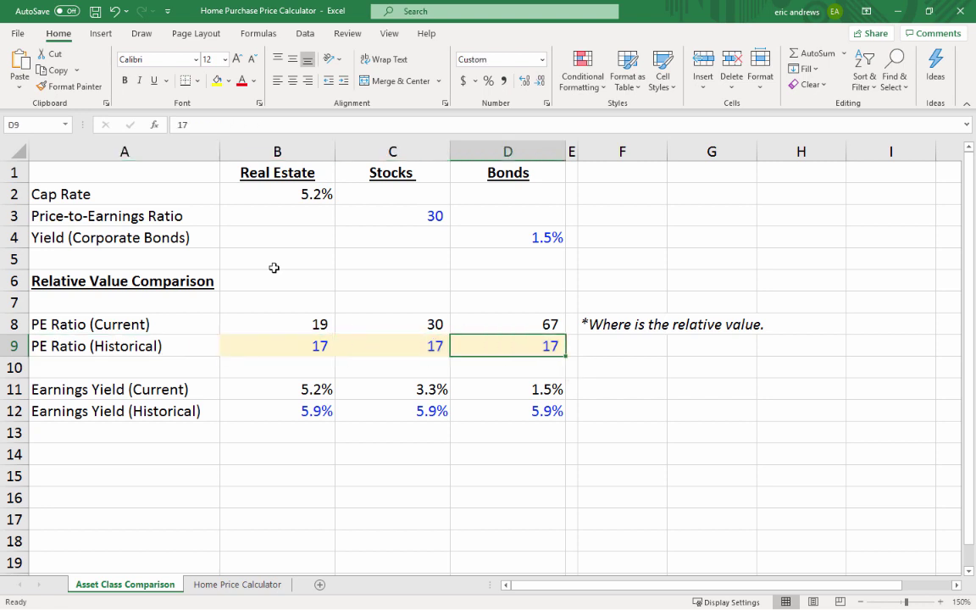
Step: Compare the current PE ratios of bonds and stocks in row 8 with their historical PE ratios in row 9
key(Up)
key(Down)
key(Left)
key(Up)
key(Left)
key(Right)
key(Right)
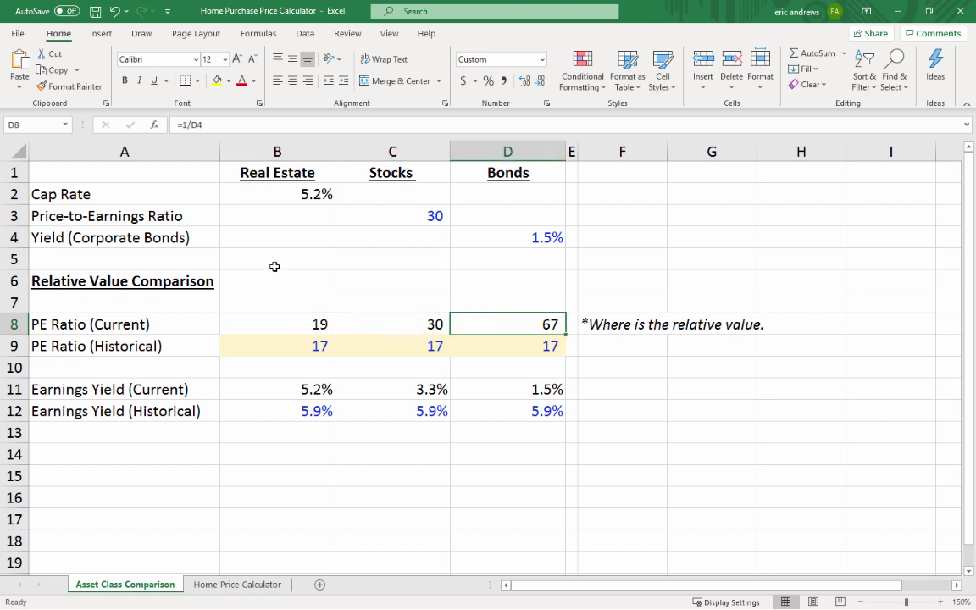
key(Down)
click(509, 324)
click(416, 324)
click(505, 324)
click(432, 326)
click(414, 347)
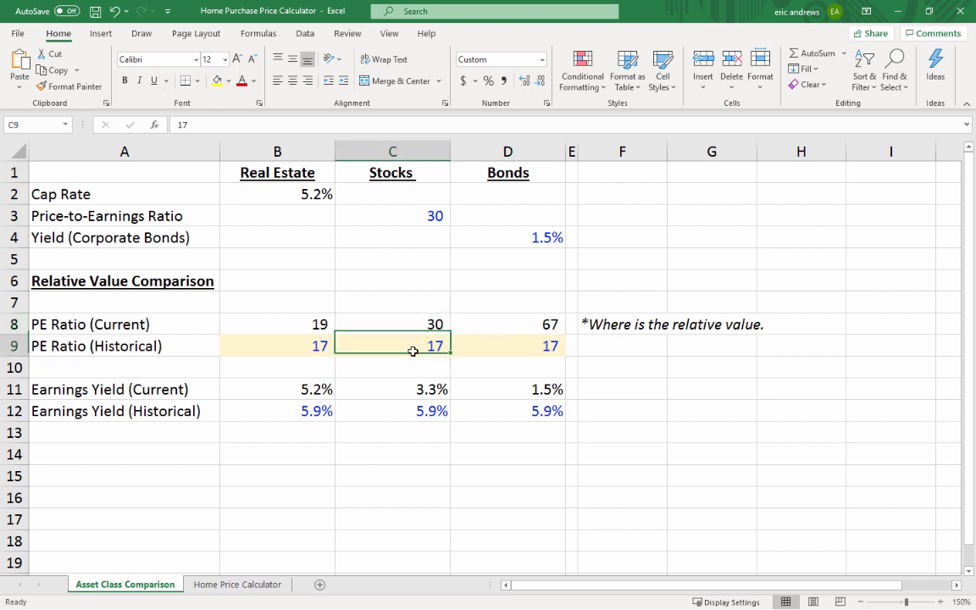
Step: Compare real estate's current PE ratio with its historical ratio and with the current ratios for stocks and bonds
click(319, 324)
click(312, 345)
click(312, 322)
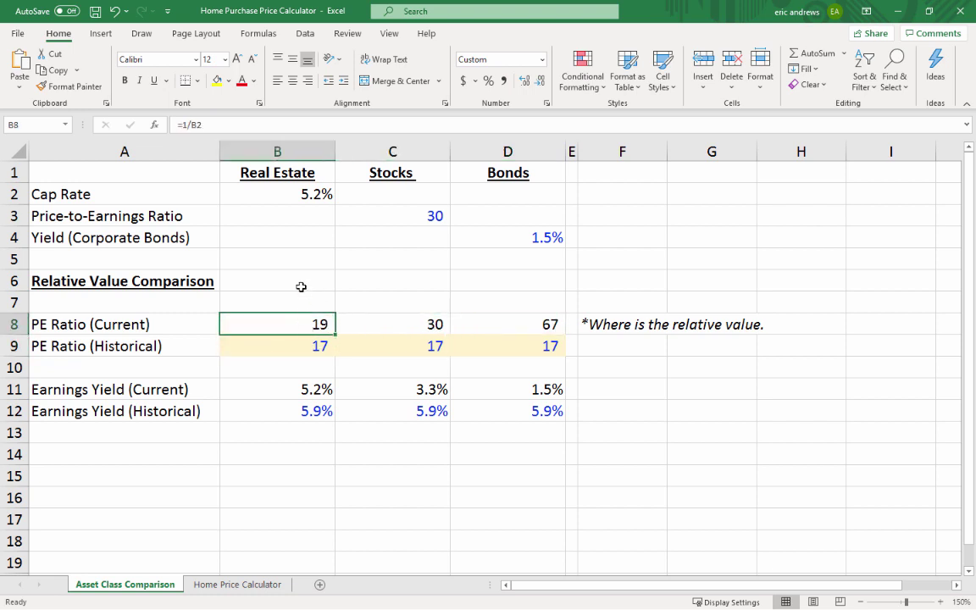
click(371, 322)
click(474, 322)
click(428, 323)
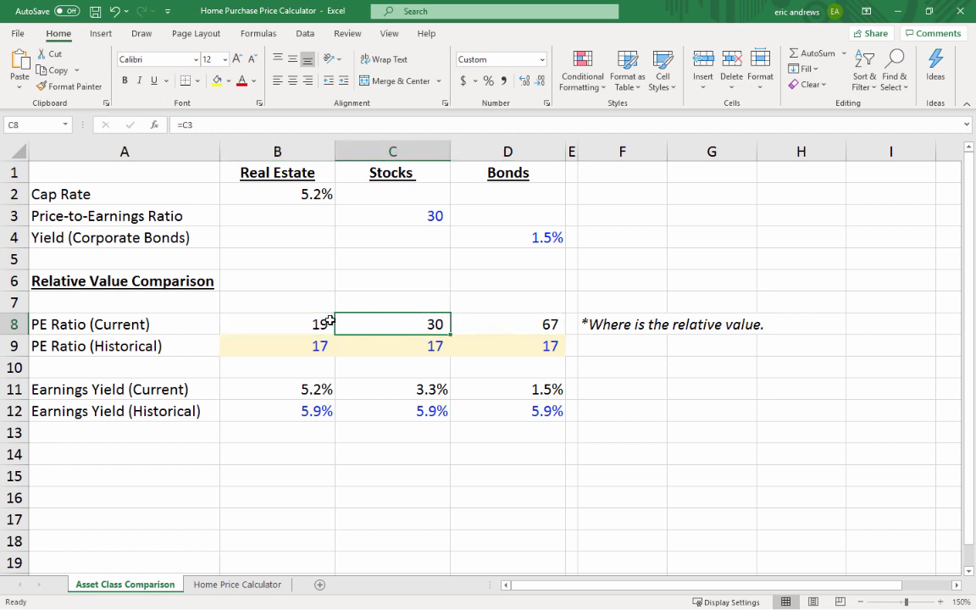
click(327, 321)
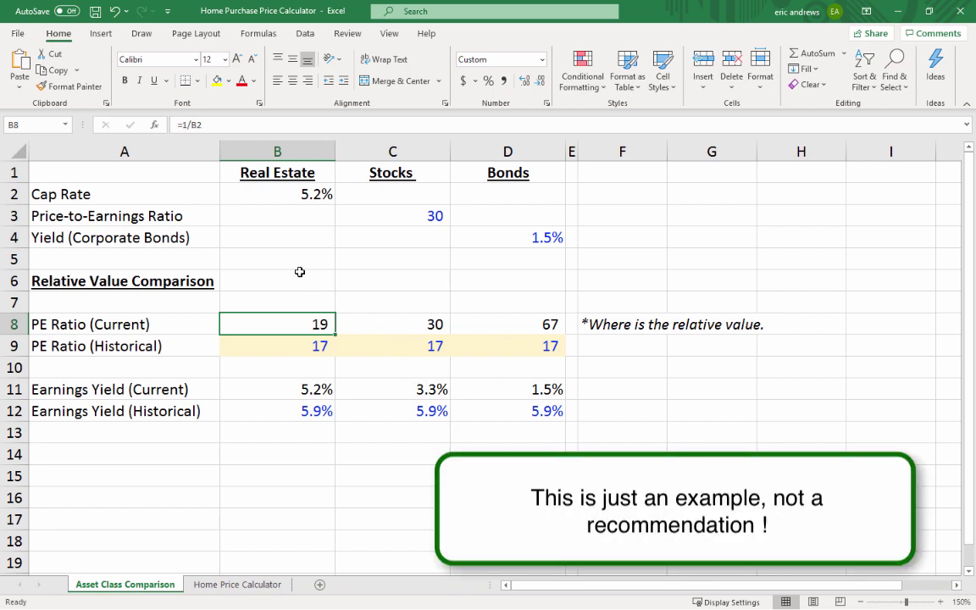
click(404, 324)
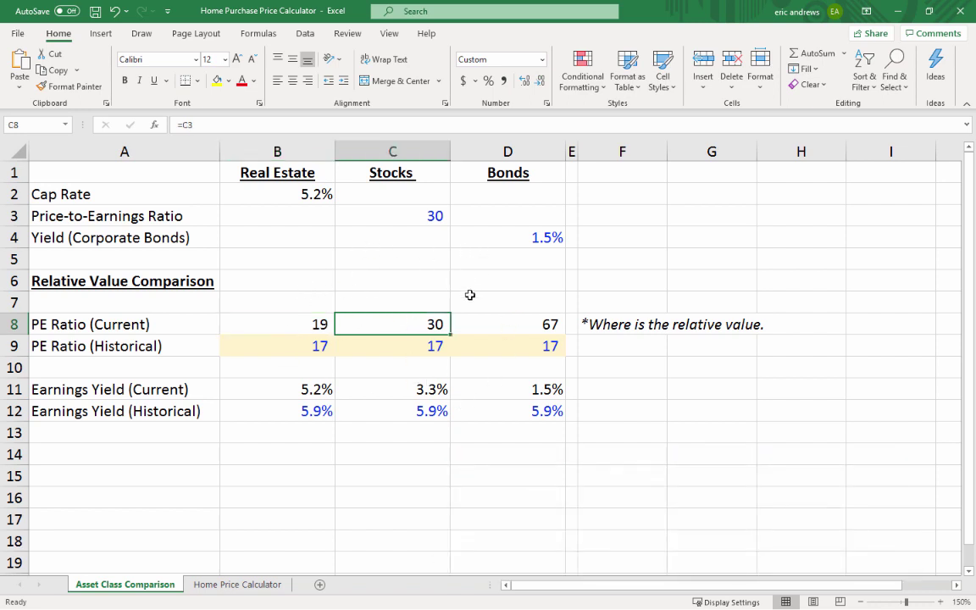
click(491, 323)
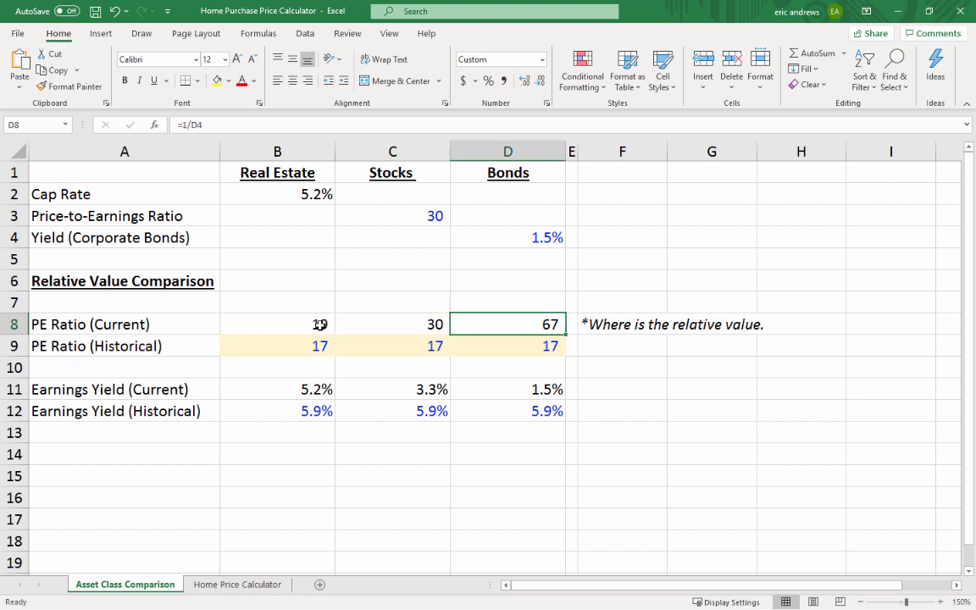
click(320, 322)
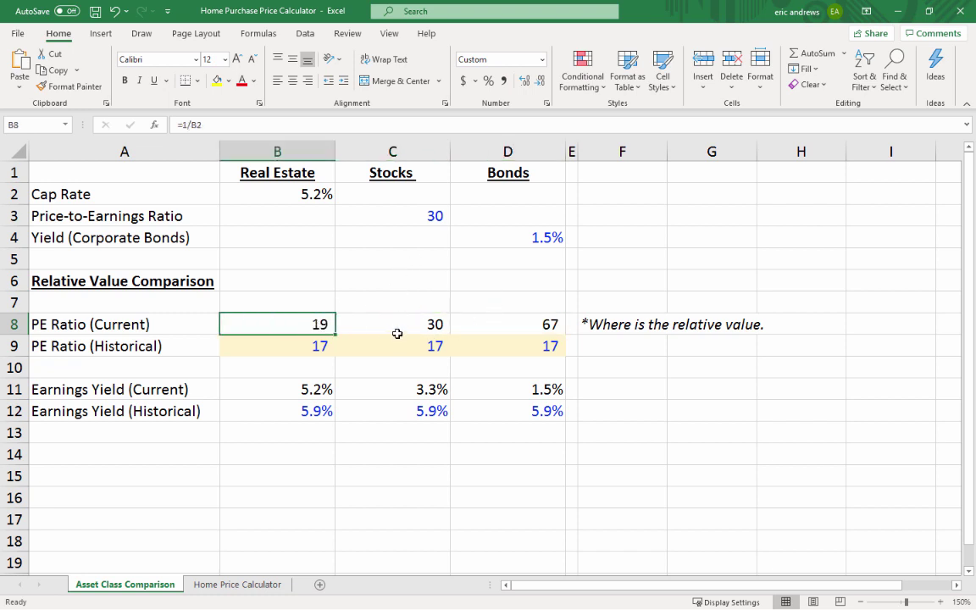
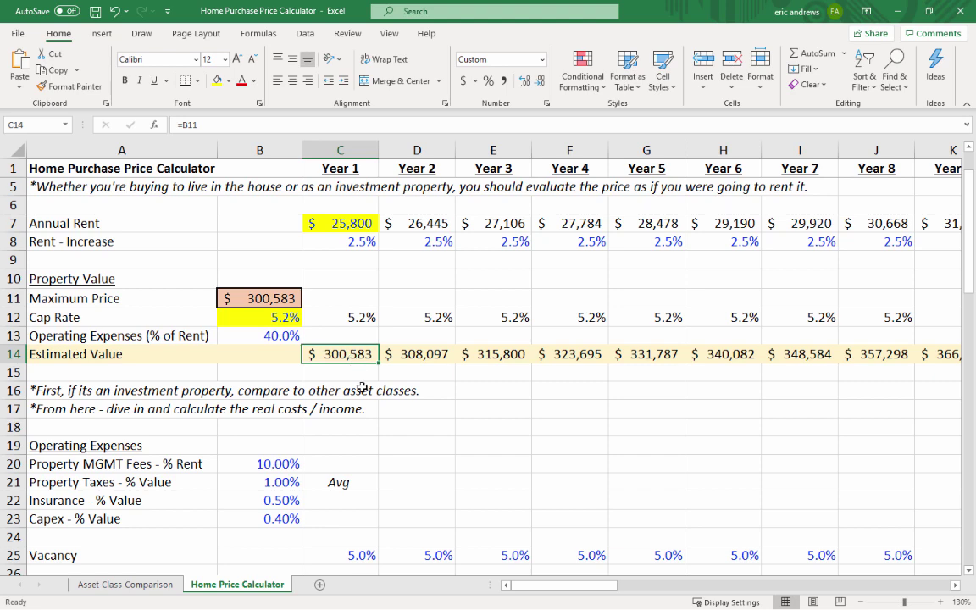
Step: Review the real costs and income note, the Year 1 estimated value and the Year 1 annual rent formula on the Home Price Calculator sheet
scroll(362, 387, down, 1)
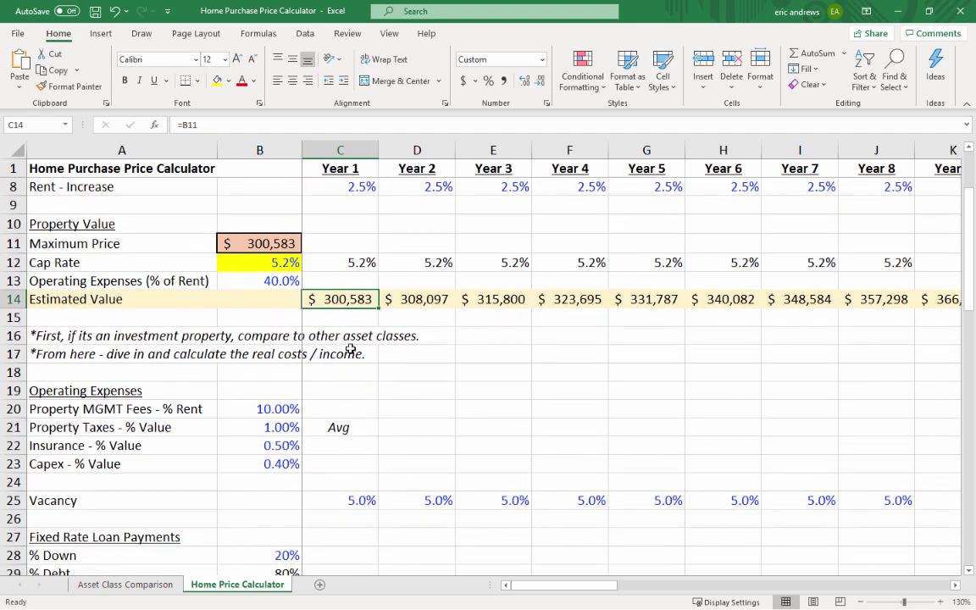
click(353, 353)
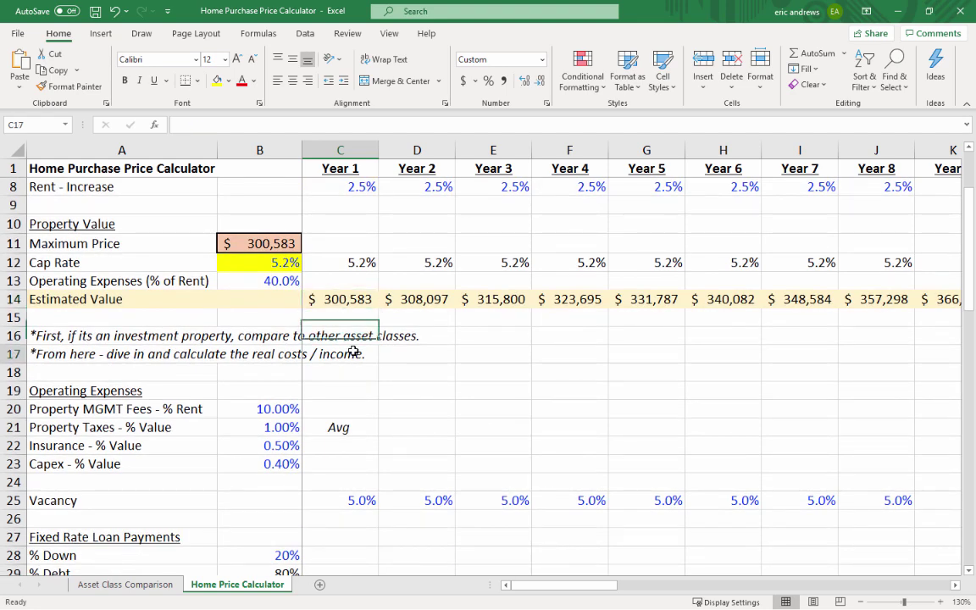
click(161, 353)
click(348, 355)
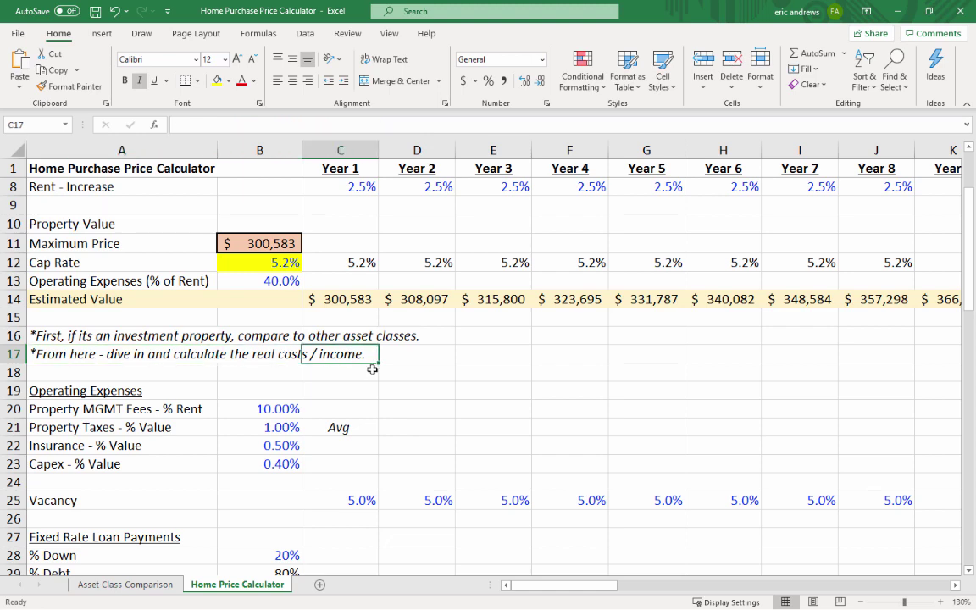
click(337, 300)
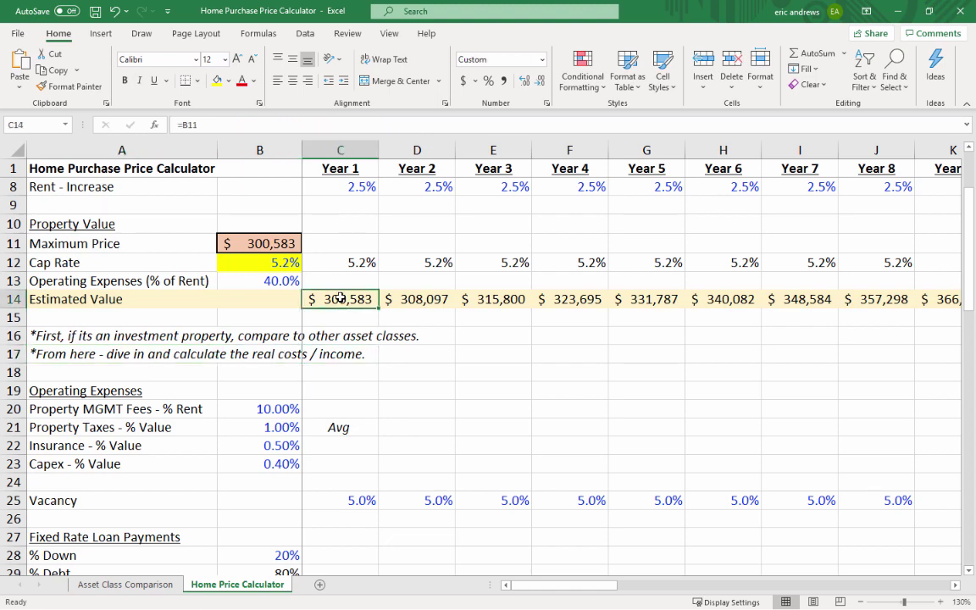
scroll(364, 279, up, 2)
click(344, 275)
scroll(355, 301, down, 3)
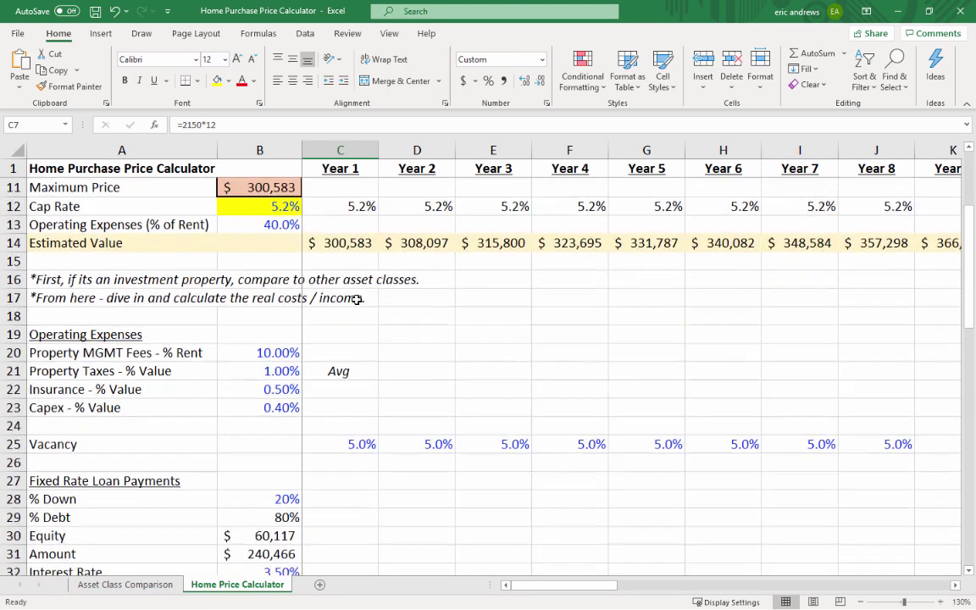
Step: Look over the Operating Expenses section, covering the expense labels and the rates in B20:B23
click(139, 353)
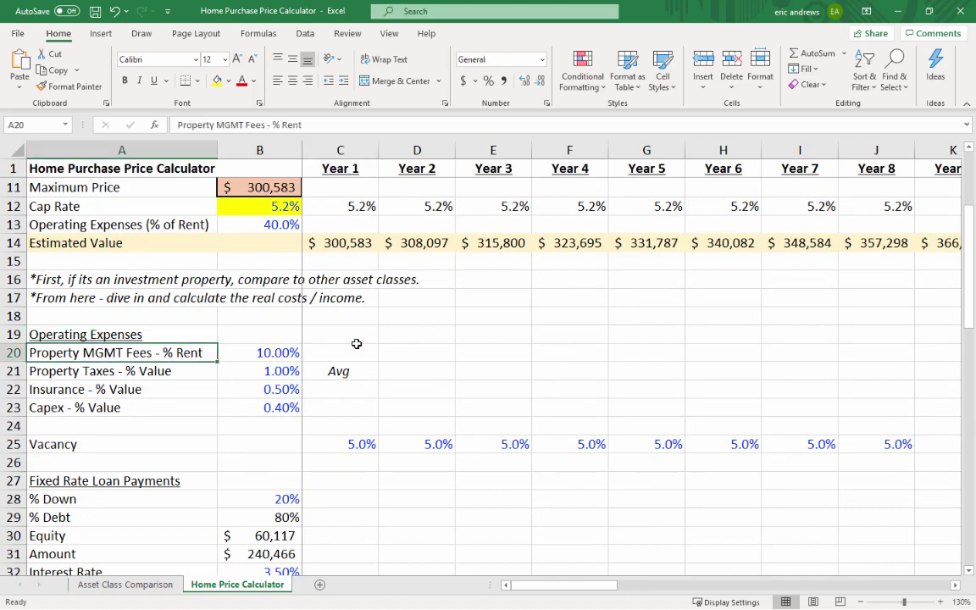
click(116, 376)
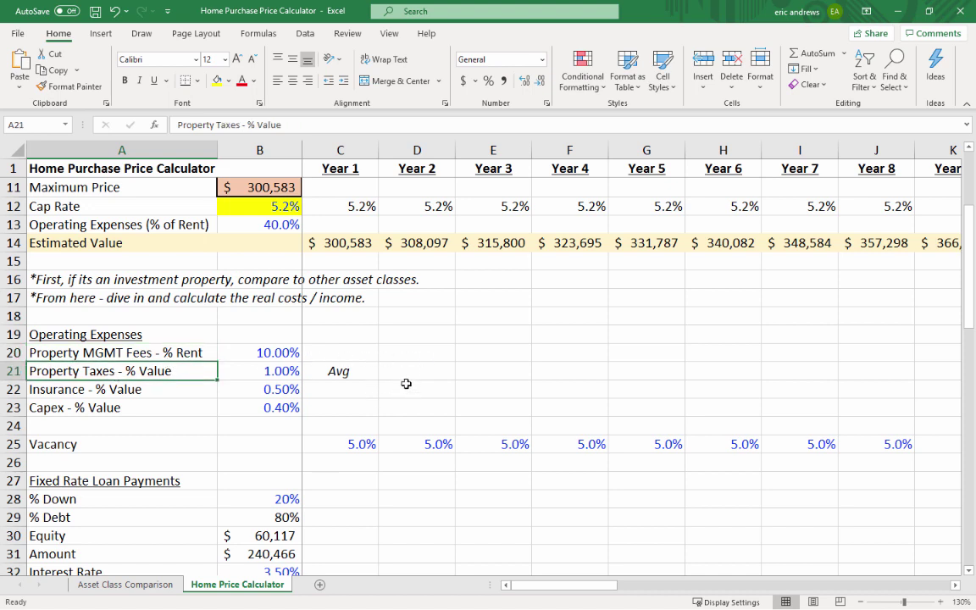
drag(393, 351, 394, 405)
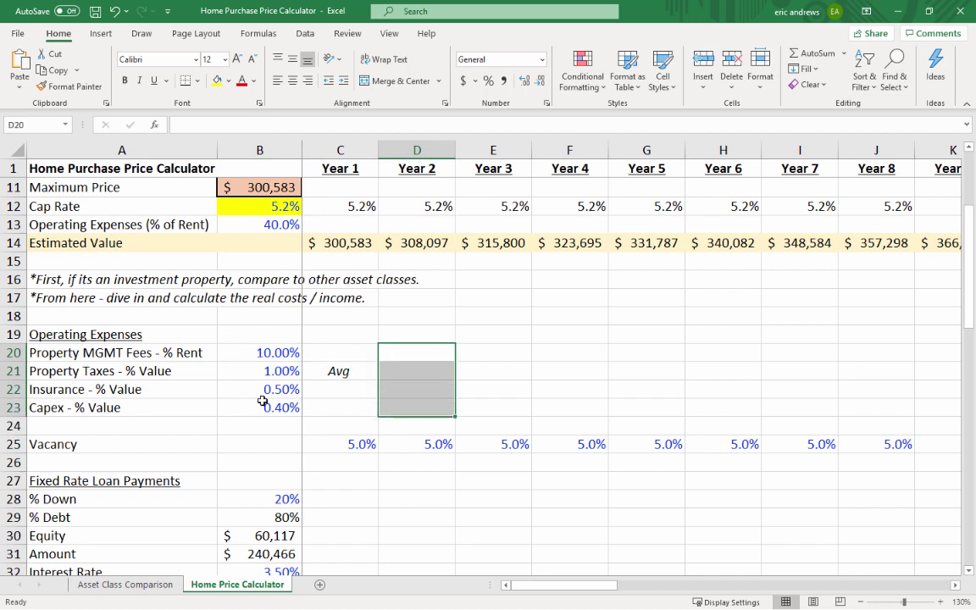
drag(268, 353, 274, 408)
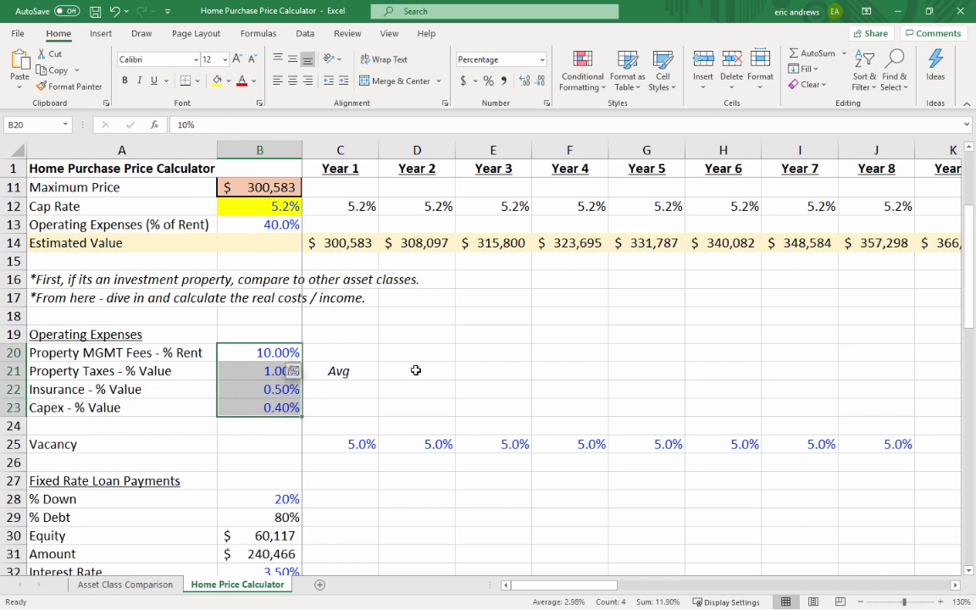
scroll(415, 370, down, 2)
Step: Inspect the individual rates for property management fees, property taxes, insurance and capex
click(259, 246)
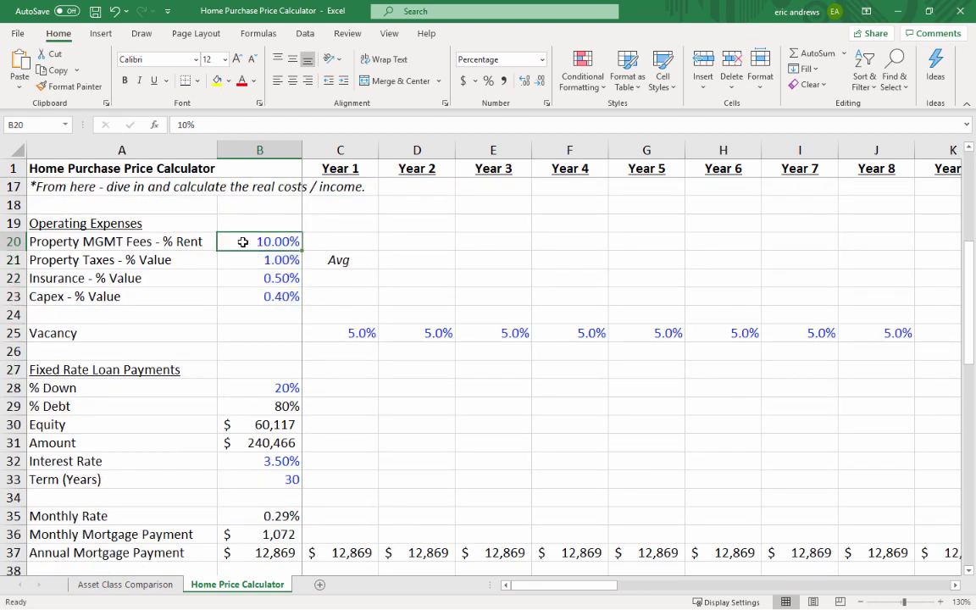
click(142, 242)
click(247, 244)
click(255, 259)
click(195, 259)
click(260, 260)
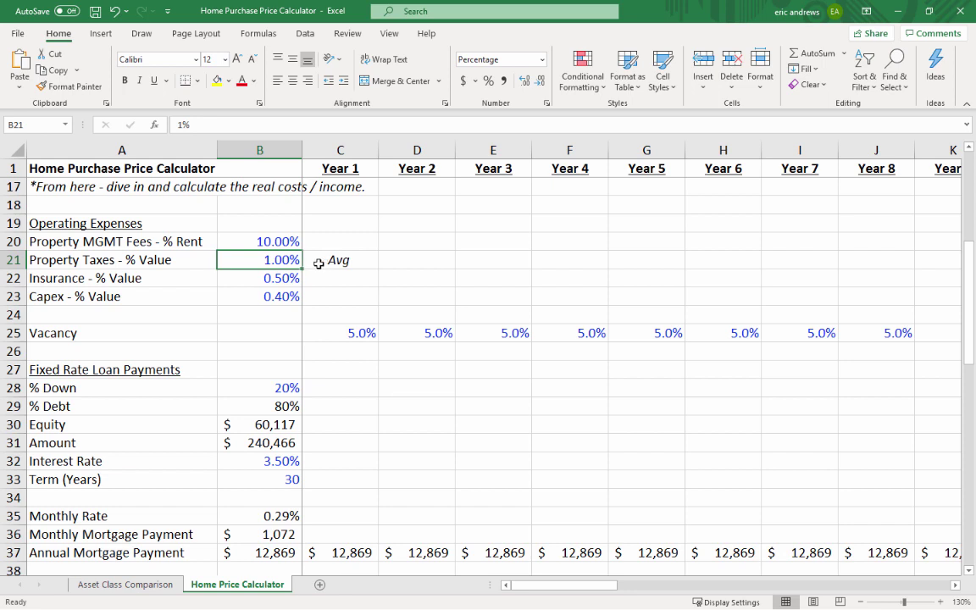
click(284, 280)
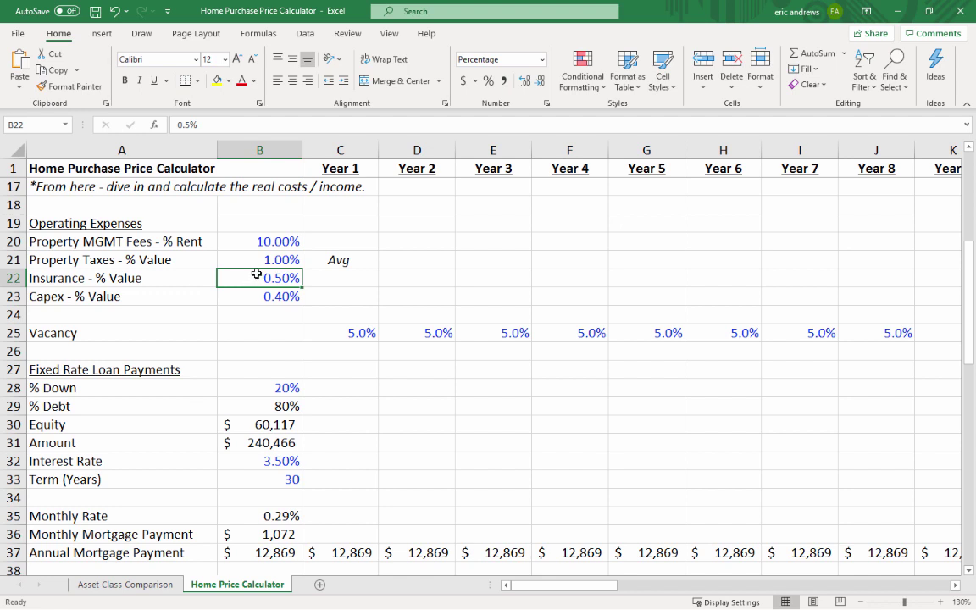
click(260, 294)
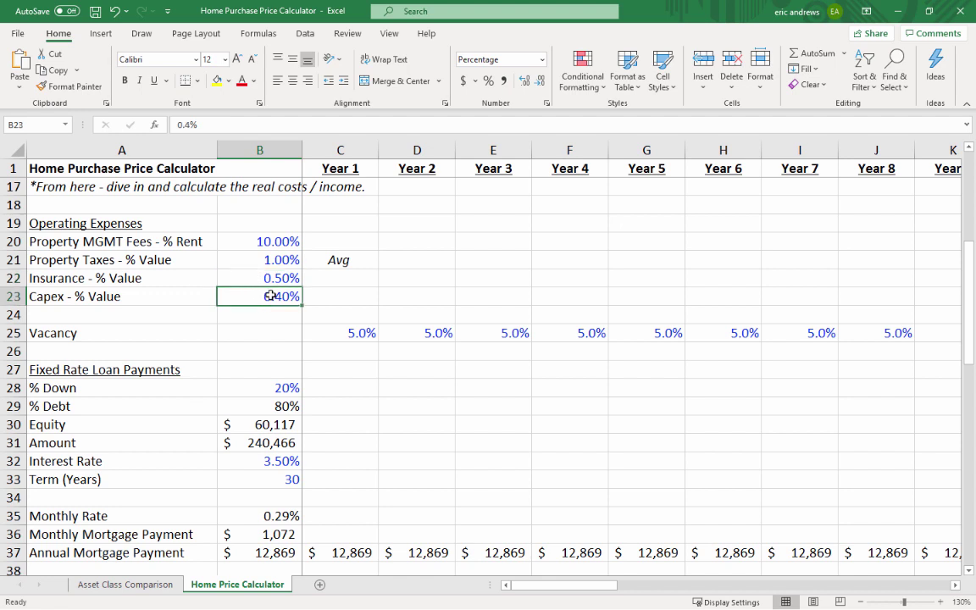
click(126, 296)
click(231, 298)
click(146, 296)
click(244, 299)
Step: Check the Year 1 and Year 2 vacancy rates in row 25
key(Down)
key(Down)
key(Right)
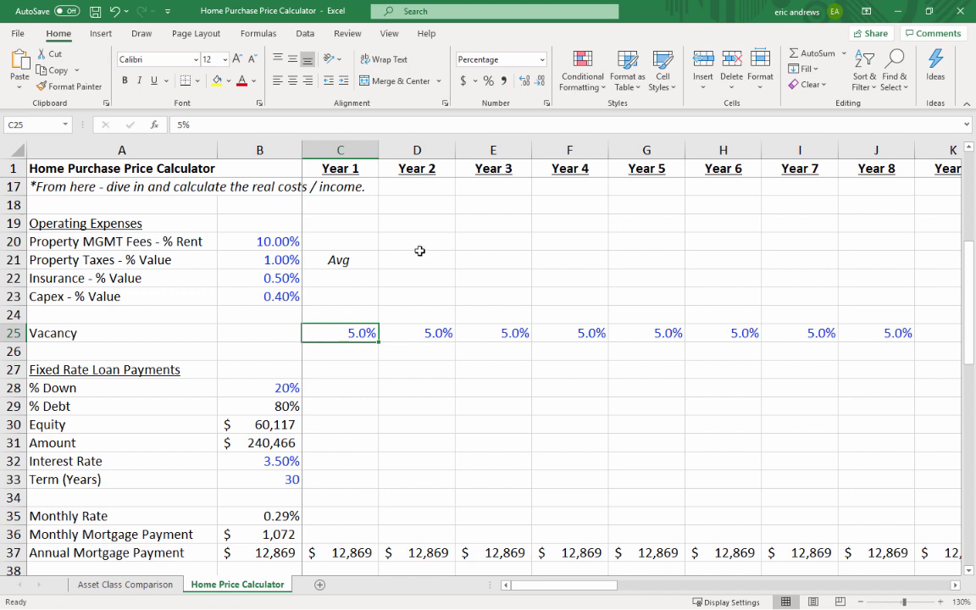
click(414, 333)
click(366, 333)
scroll(429, 287, down, 1)
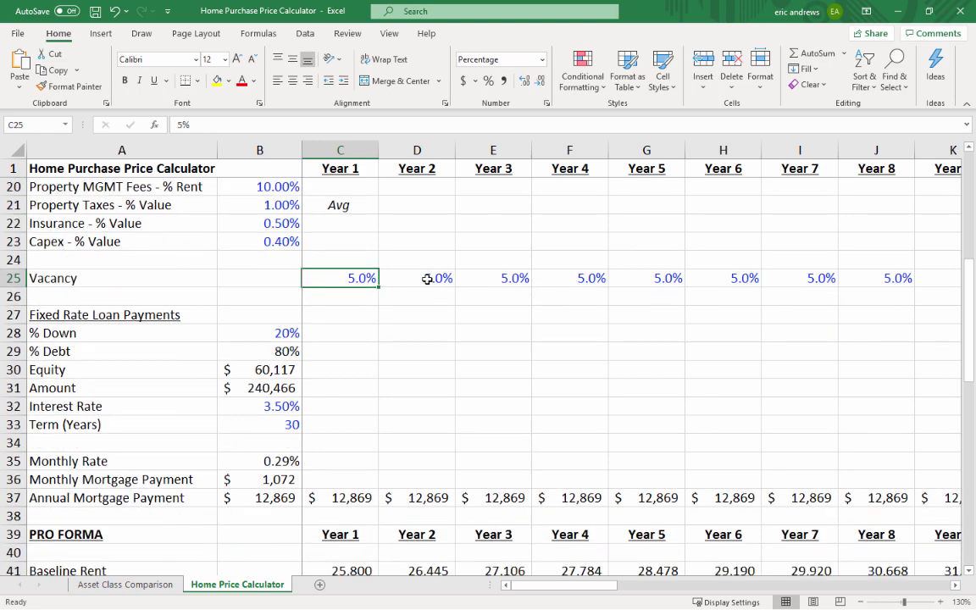
scroll(420, 290, down, 1)
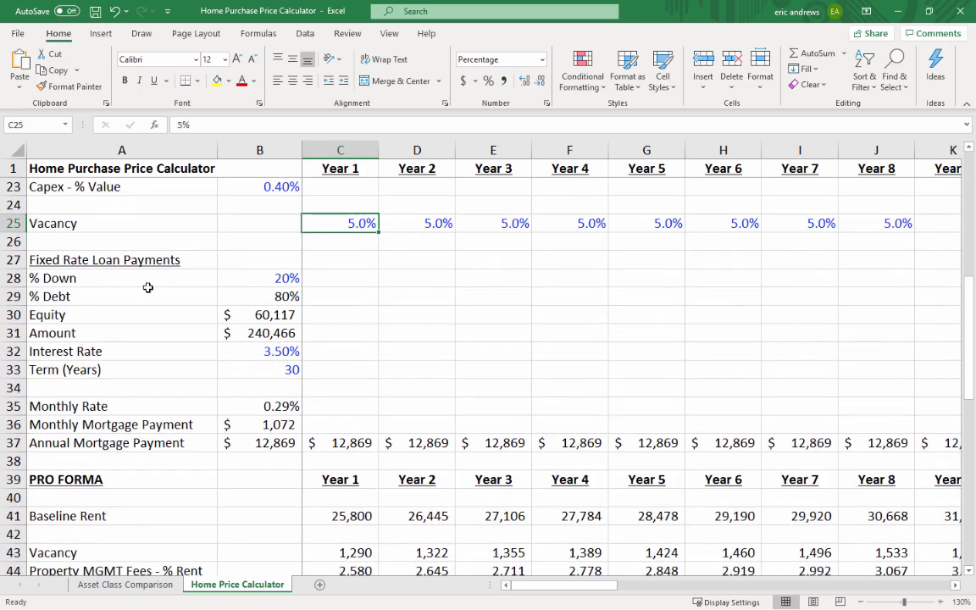
Step: Review the Fixed Rate Loan Payments section and its % Down input, and recheck the operating expense rates in column B
drag(96, 264, 279, 462)
click(342, 328)
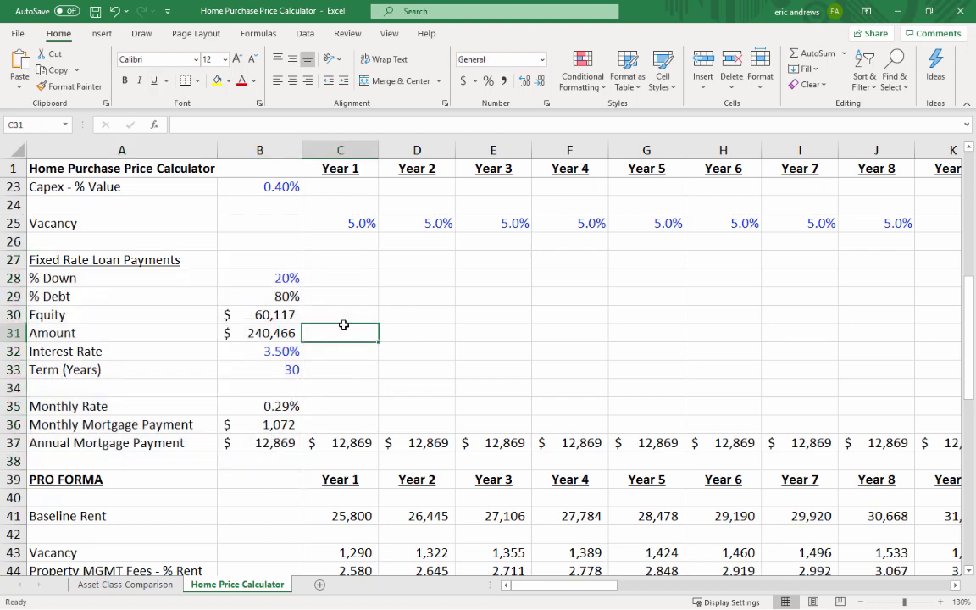
click(254, 282)
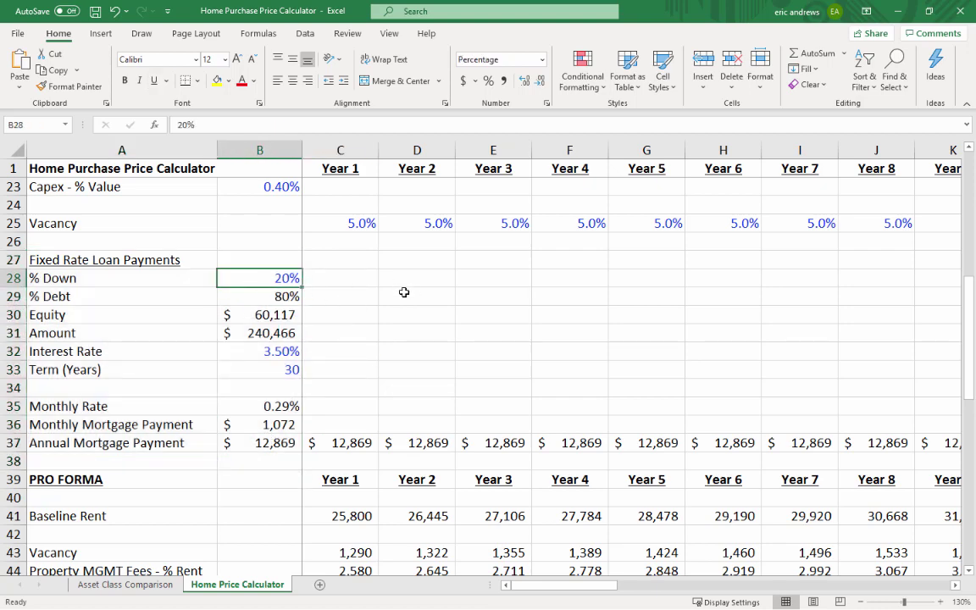
scroll(404, 292, up, 2)
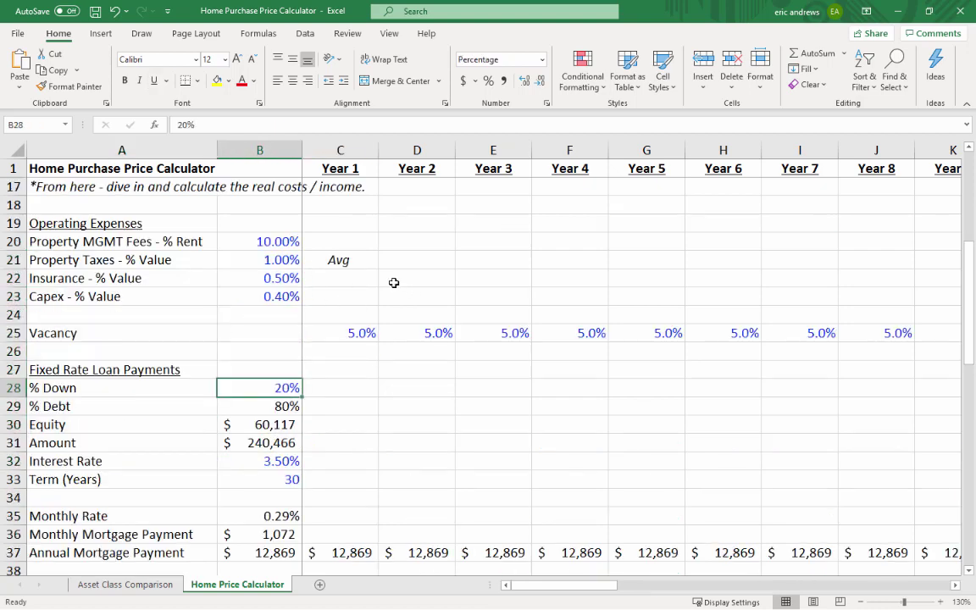
click(292, 296)
click(283, 257)
click(278, 277)
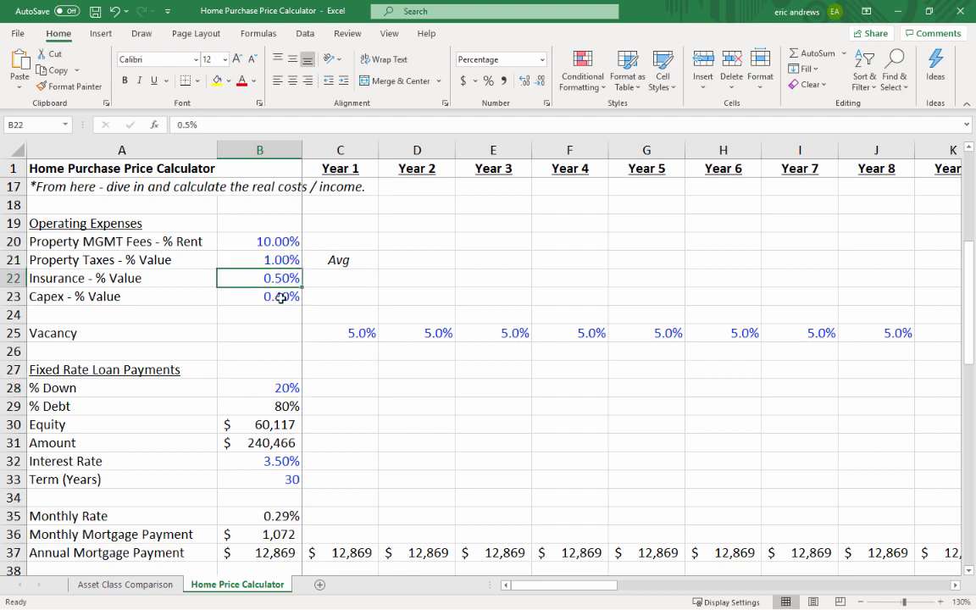
click(282, 241)
Step: Set the loan's % Down in B28 to 10% and inspect the % Debt formula in B29
scroll(386, 333, down, 2)
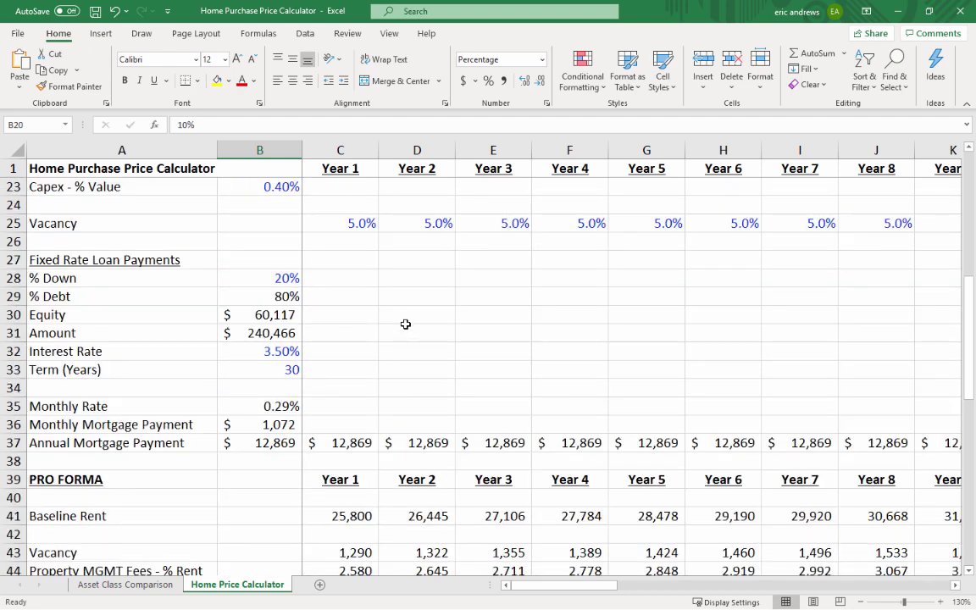
scroll(434, 320, down, 1)
click(269, 223)
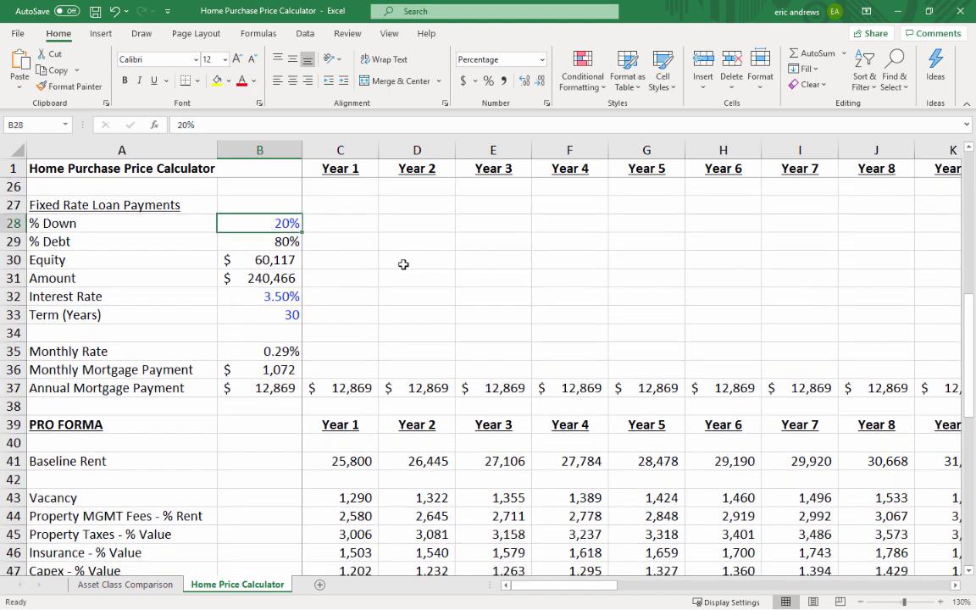
text(10)
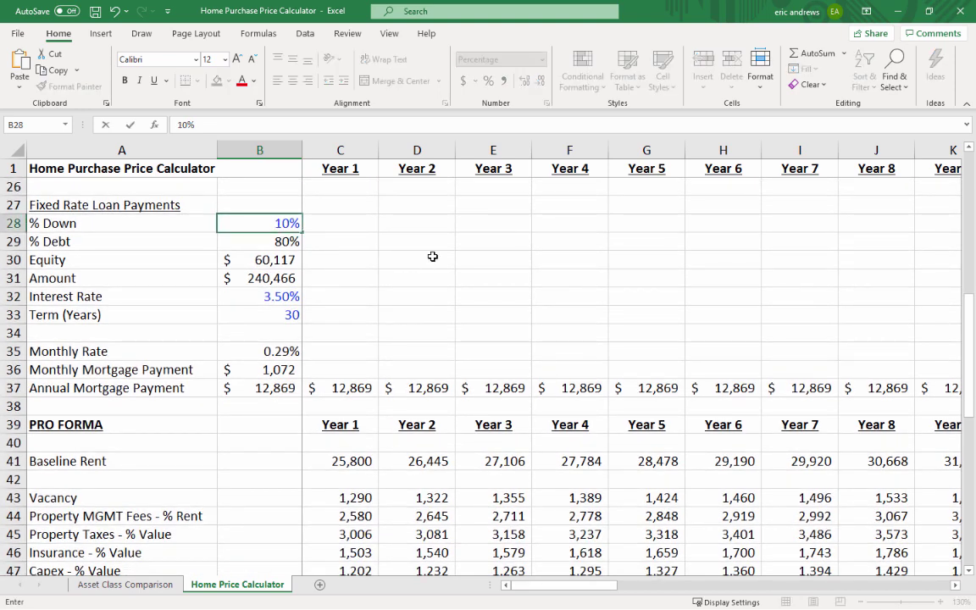
key(Return)
key(Up)
click(259, 241)
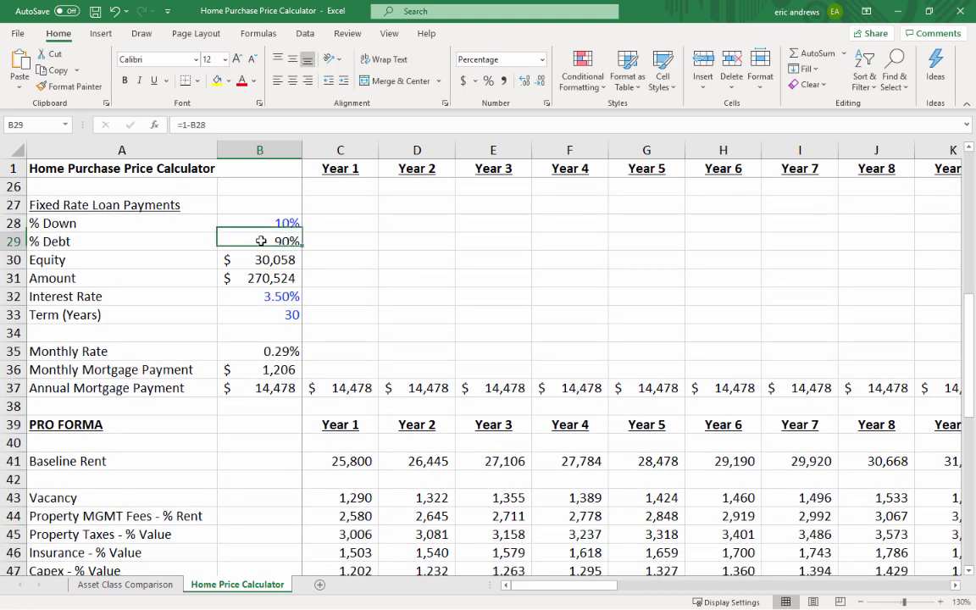
Step: Set the loan's % Down in B28 to 20%
click(285, 223)
key(Down)
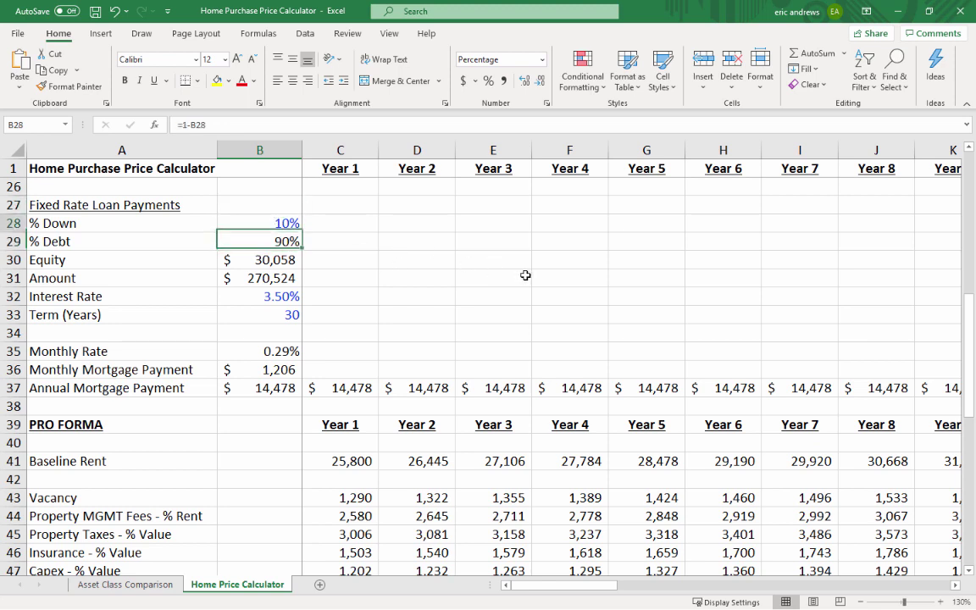
key(Up)
text(20)
key(Return)
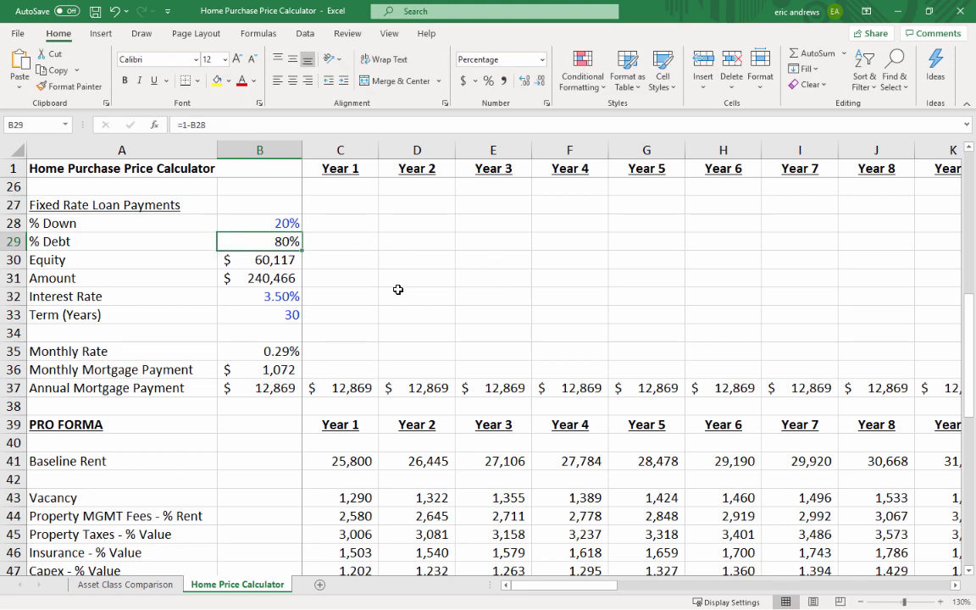
Step: Inspect the loan's Equity and Amount formulas in B30 and B31 and check them against the Maximum Price in B11
key(Down)
click(250, 273)
click(247, 259)
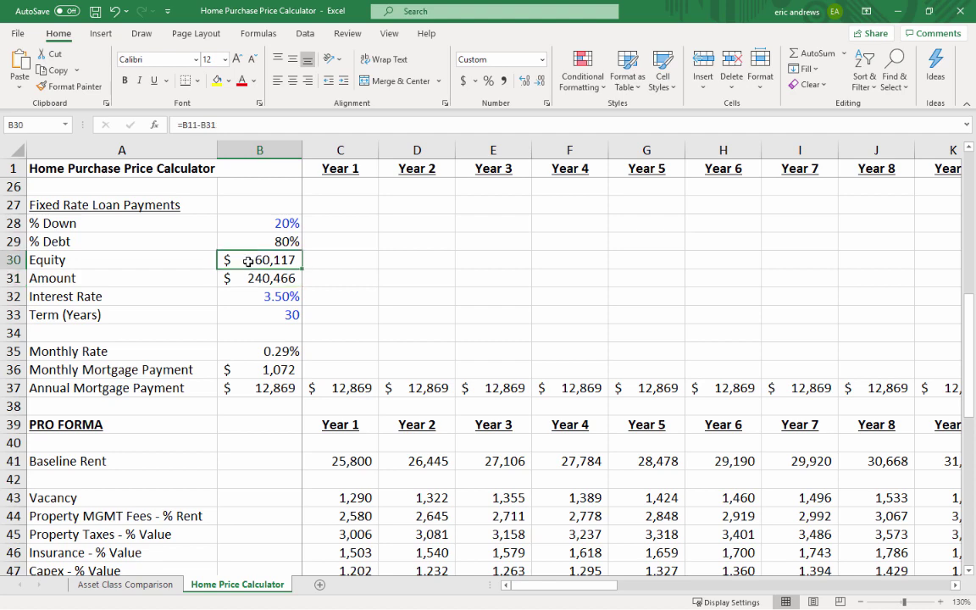
click(260, 280)
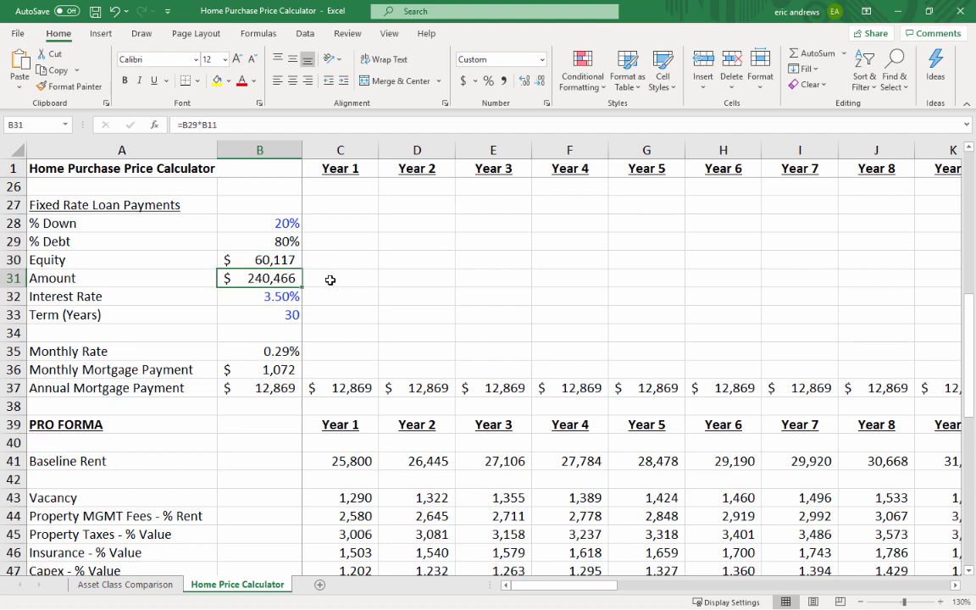
scroll(414, 285, up, 2)
scroll(414, 284, up, 3)
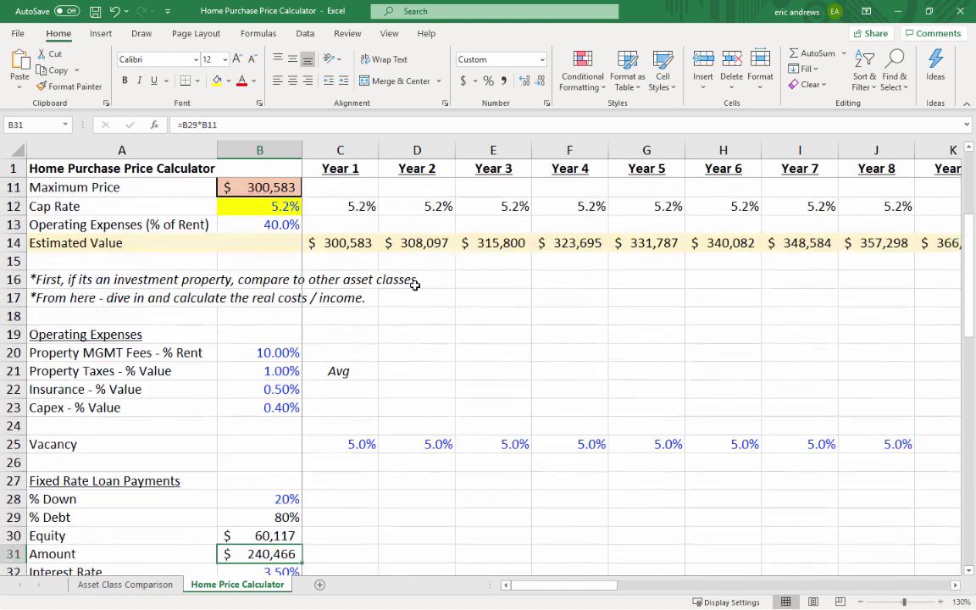
scroll(415, 326, down, 3)
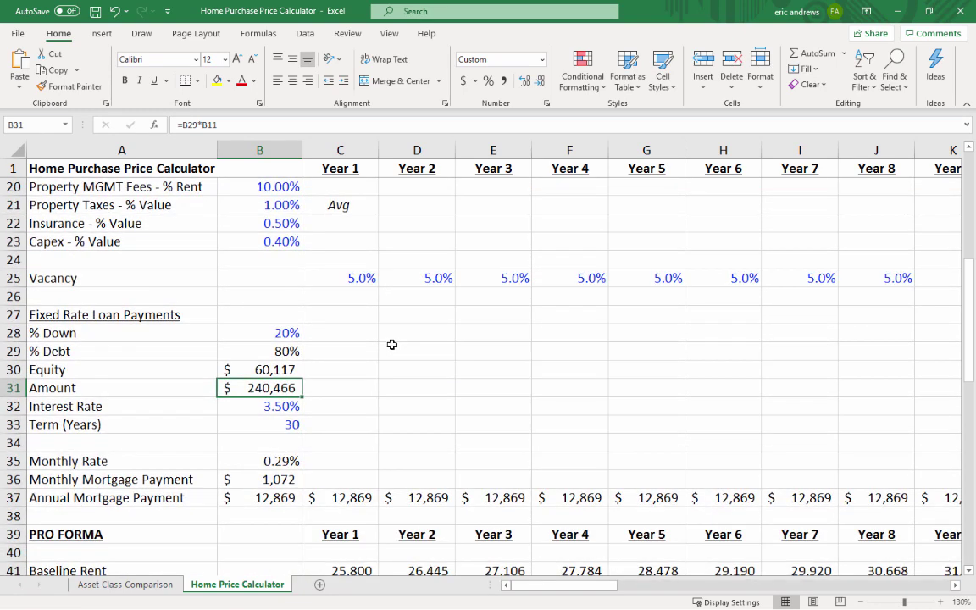
Step: Check the loan's Interest Rate and Term (Years) inputs in B32 and B33
click(298, 405)
scroll(374, 359, down, 1)
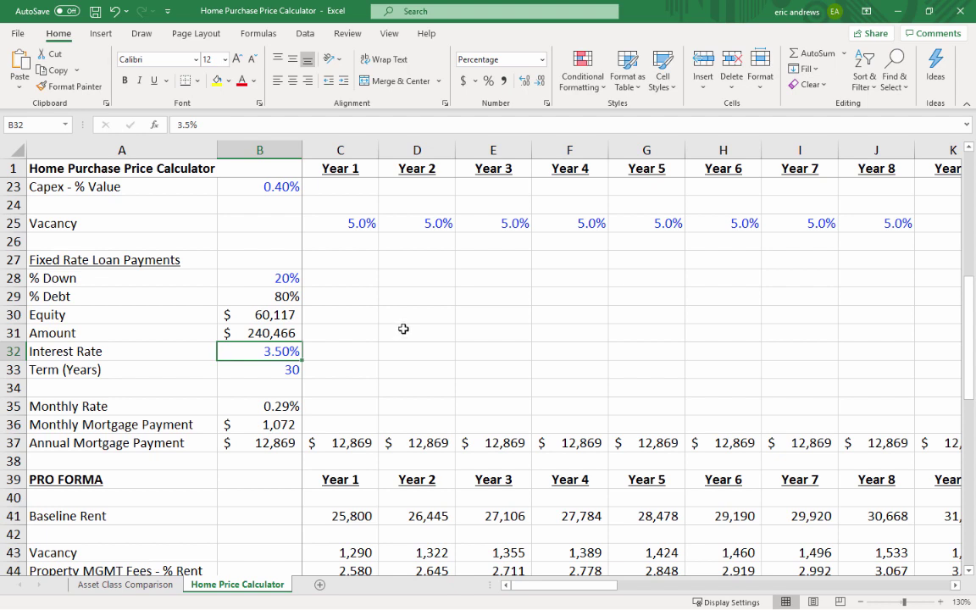
click(290, 369)
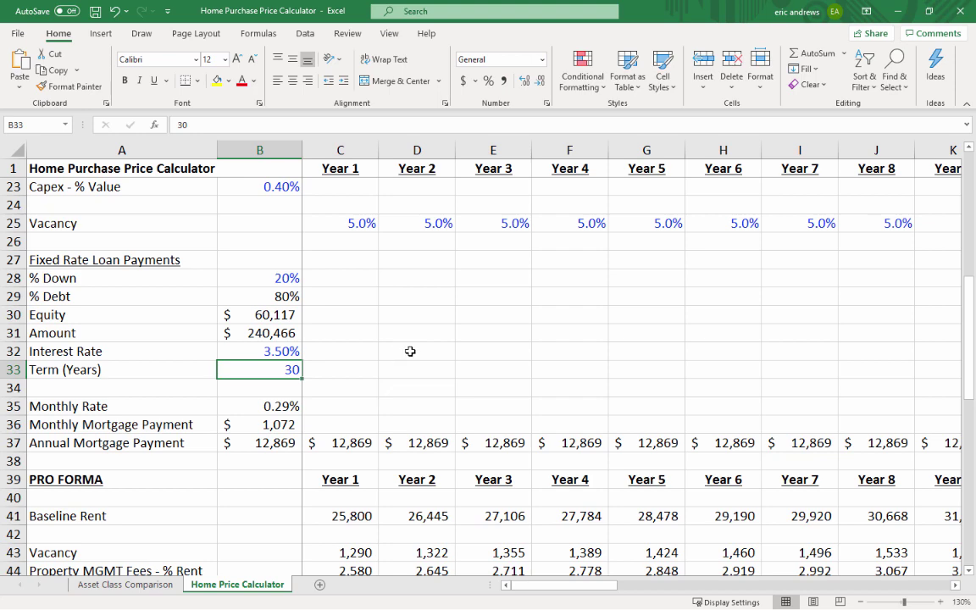
Step: Inspect the Monthly Rate and go through the rate, nper and pv arguments of the PMT formula for the Monthly Mortgage Payment in B36
scroll(410, 351, down, 1)
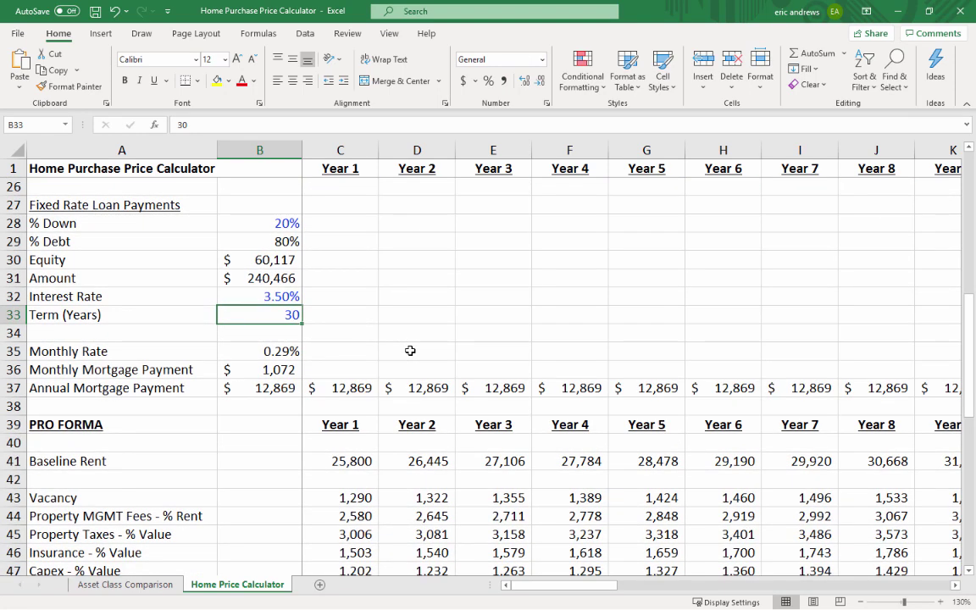
click(272, 352)
click(273, 369)
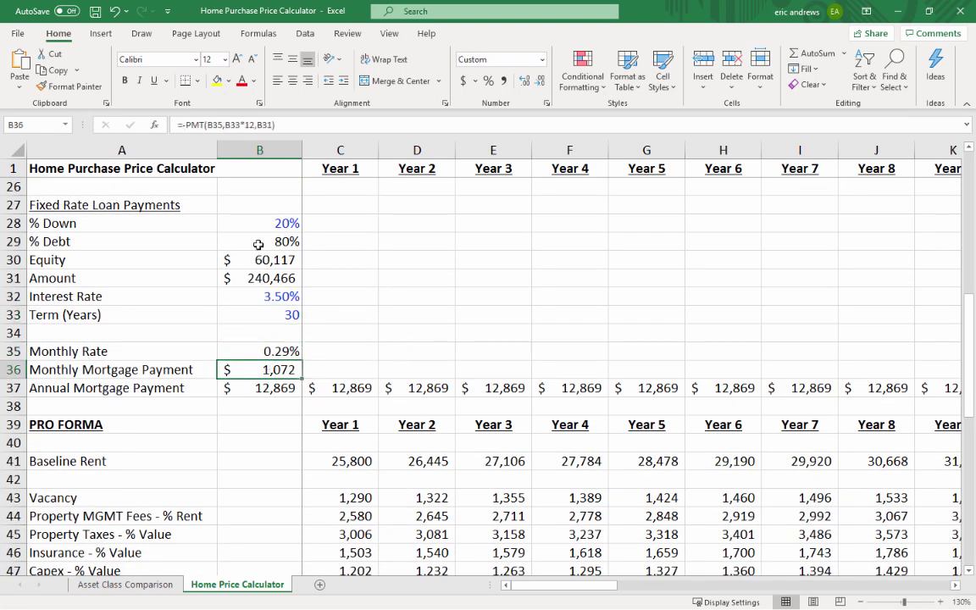
click(207, 127)
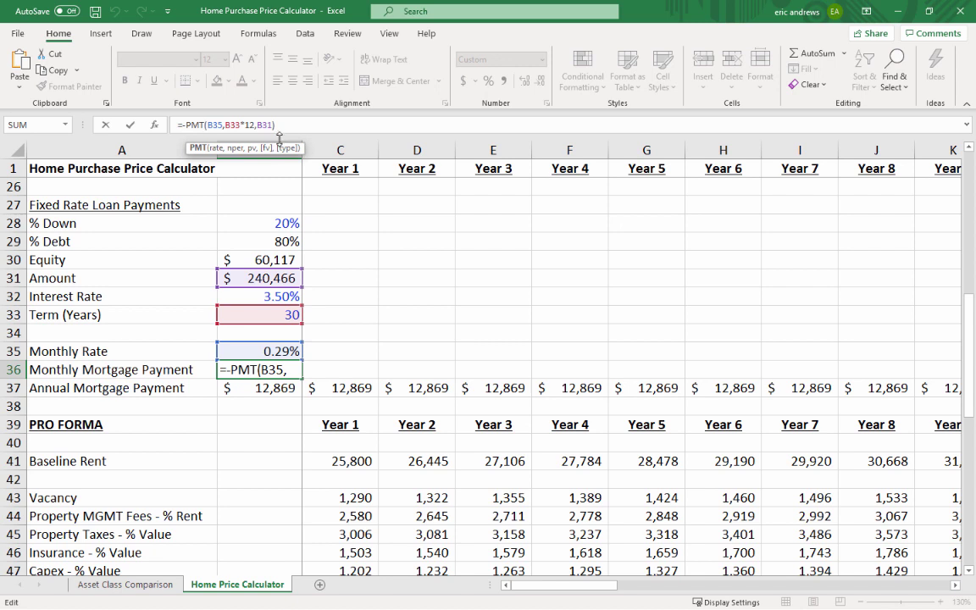
key(Right)
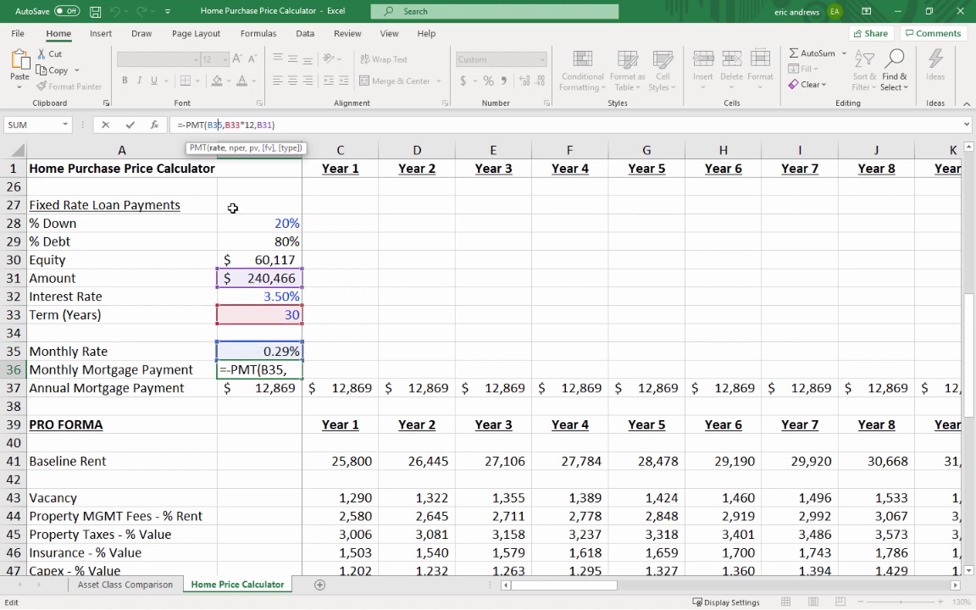
click(241, 125)
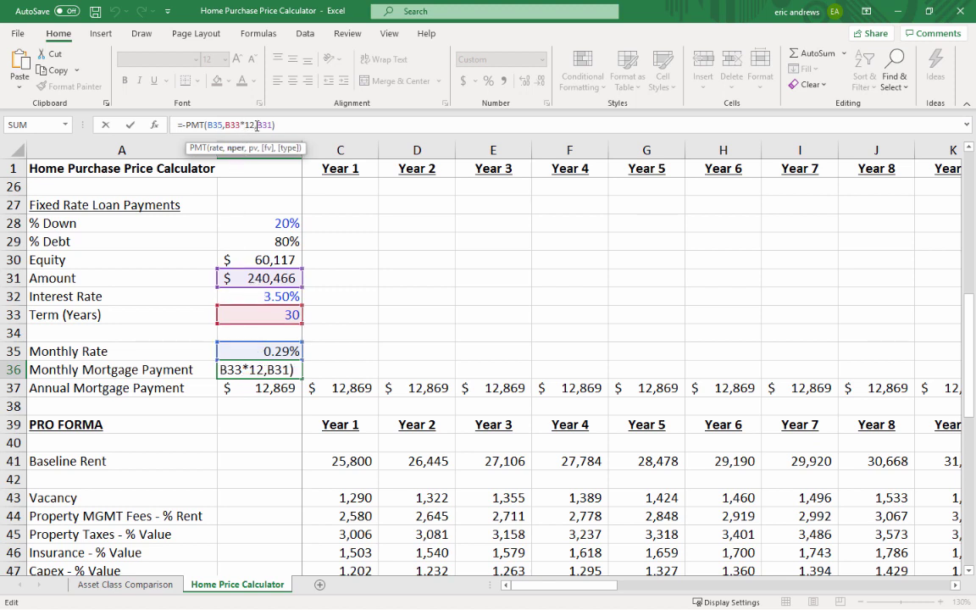
click(259, 125)
key(ctrl+Return)
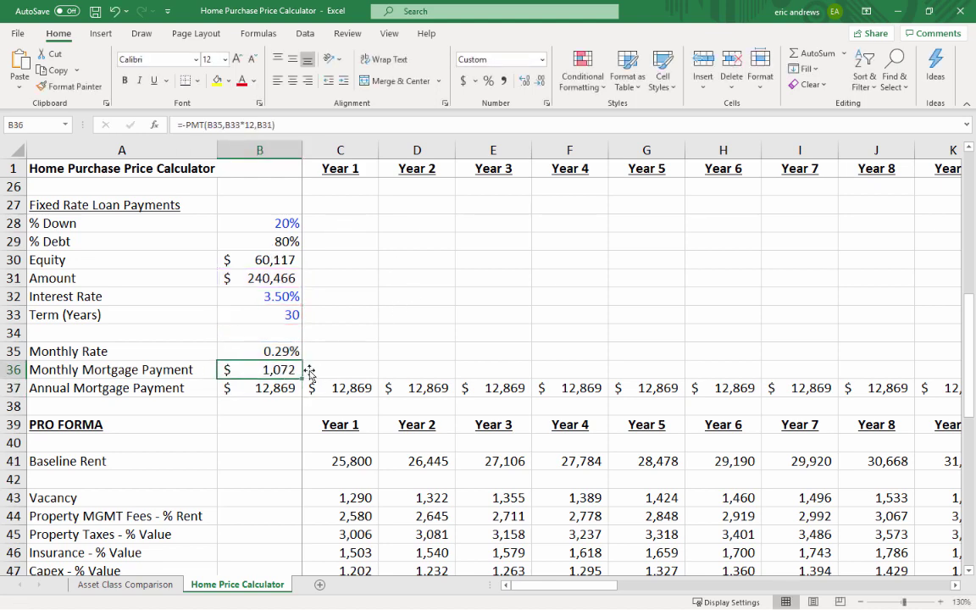
Step: Inspect the Annual Mortgage Payment formula in B37 and its Year 1 link in C37
scroll(356, 356, down, 1)
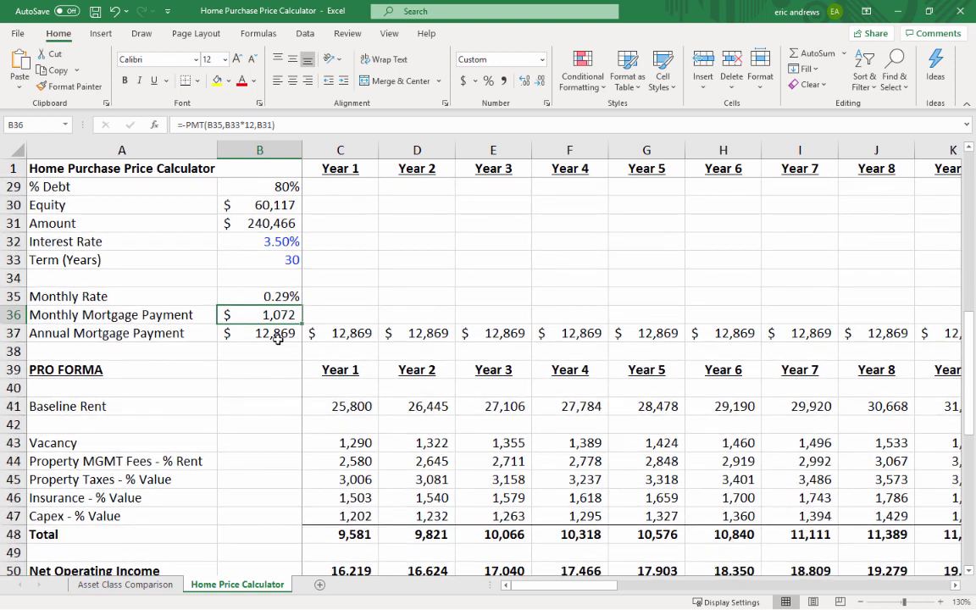
click(284, 332)
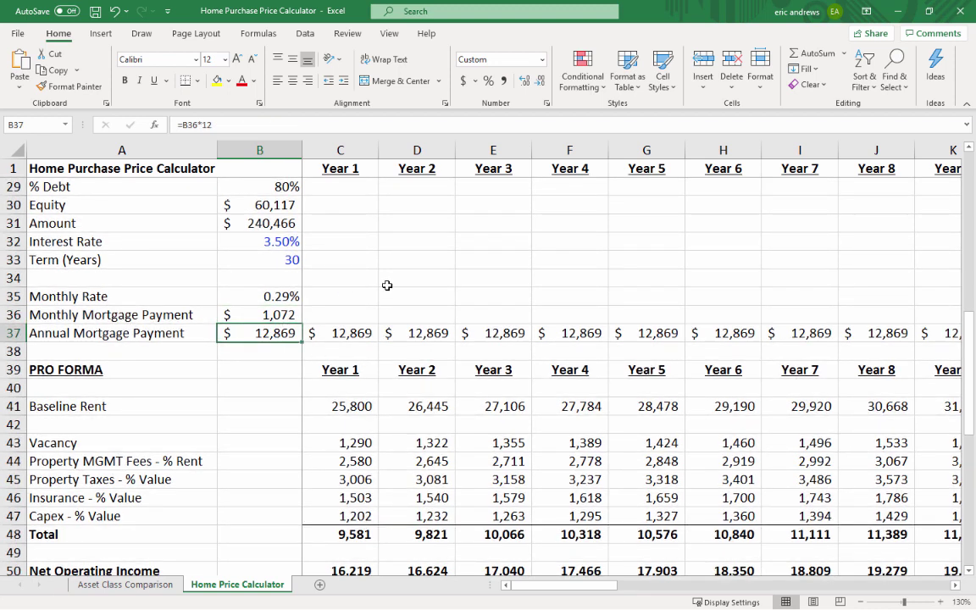
click(359, 333)
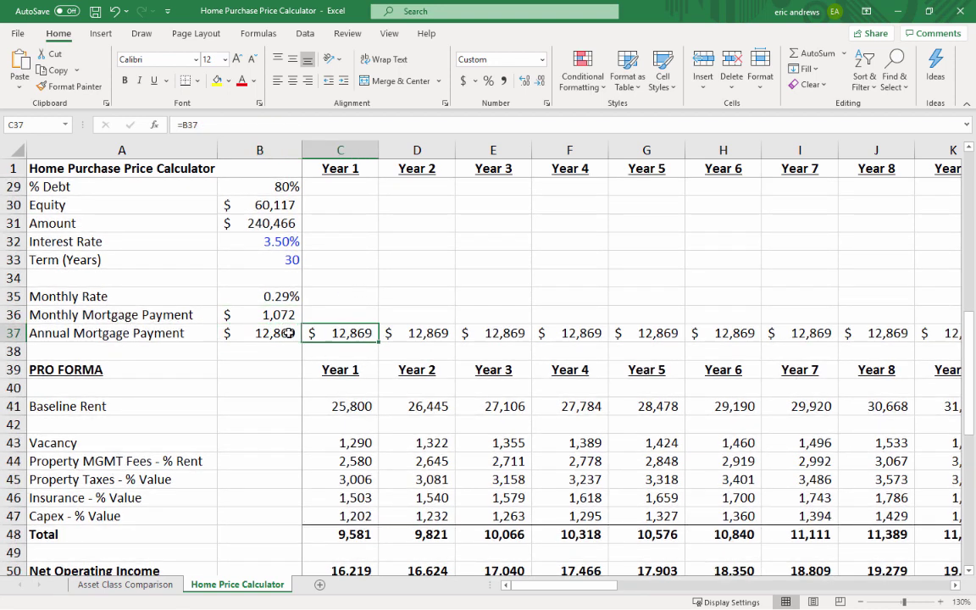
click(287, 333)
click(362, 333)
Step: Examine the PRO FORMA section's Year 1 heading and the Baseline Rent formula in C41
scroll(361, 292, down, 1)
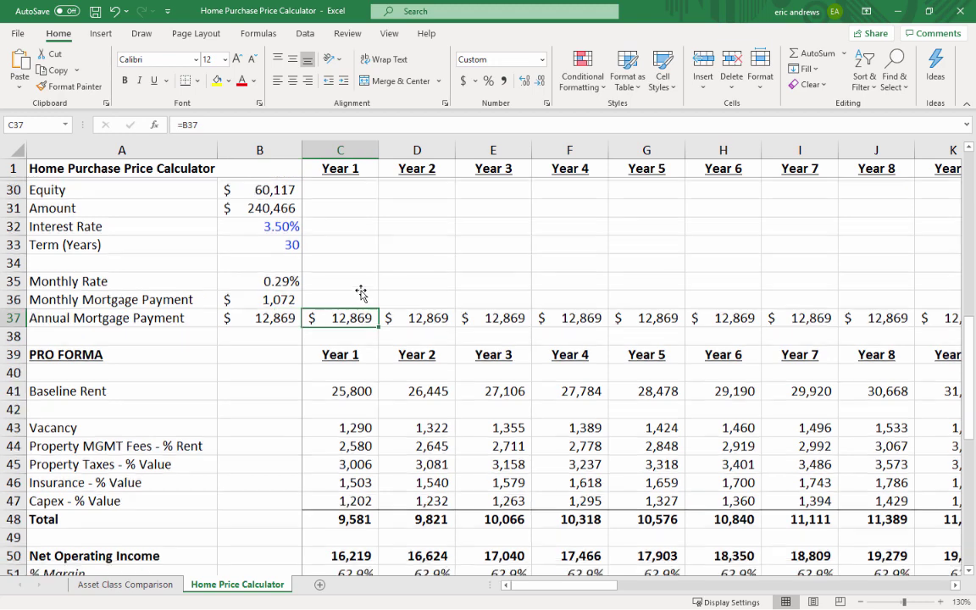
scroll(361, 292, down, 1)
click(345, 257)
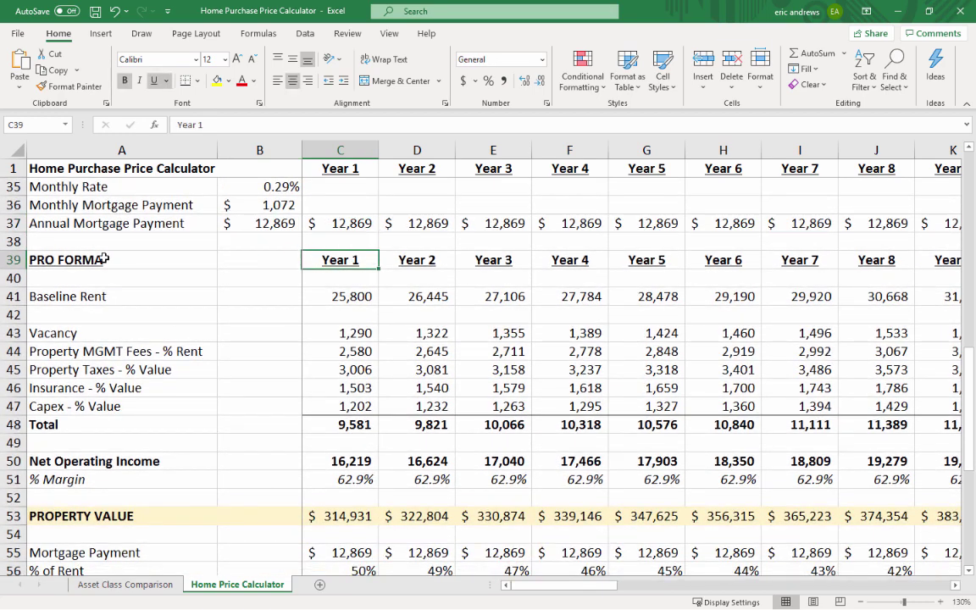
click(104, 263)
click(339, 290)
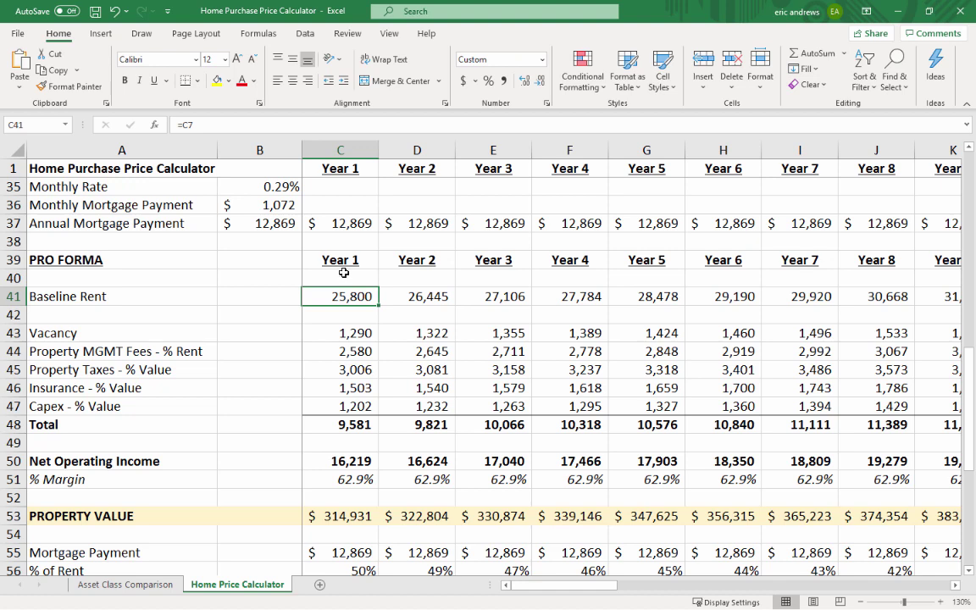
click(344, 262)
click(341, 290)
click(129, 296)
click(337, 295)
Step: Trace the Year 1 Vacancy formula in C43 to its source cells and inspect the property management fee formula in C44
click(349, 331)
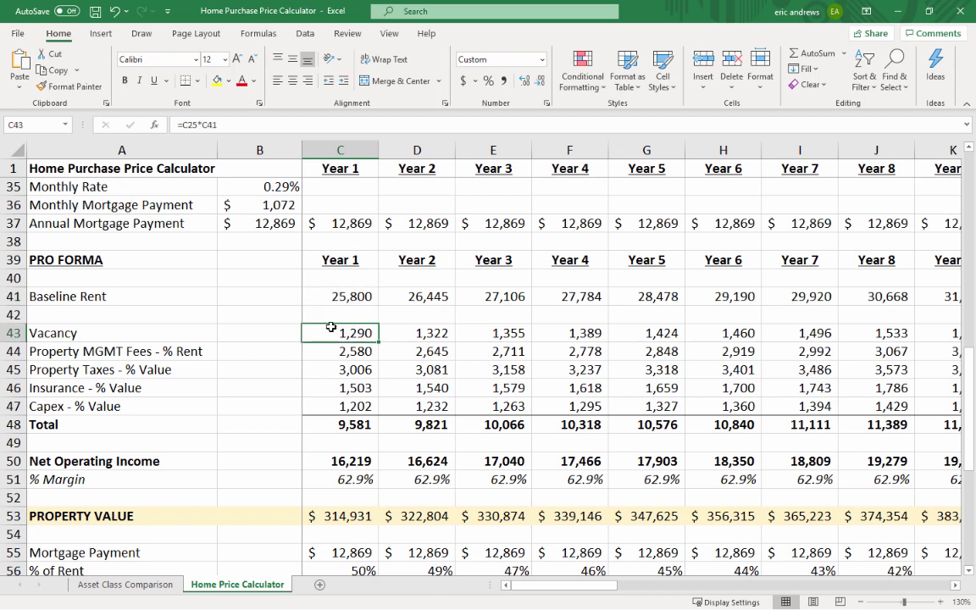
key(F2)
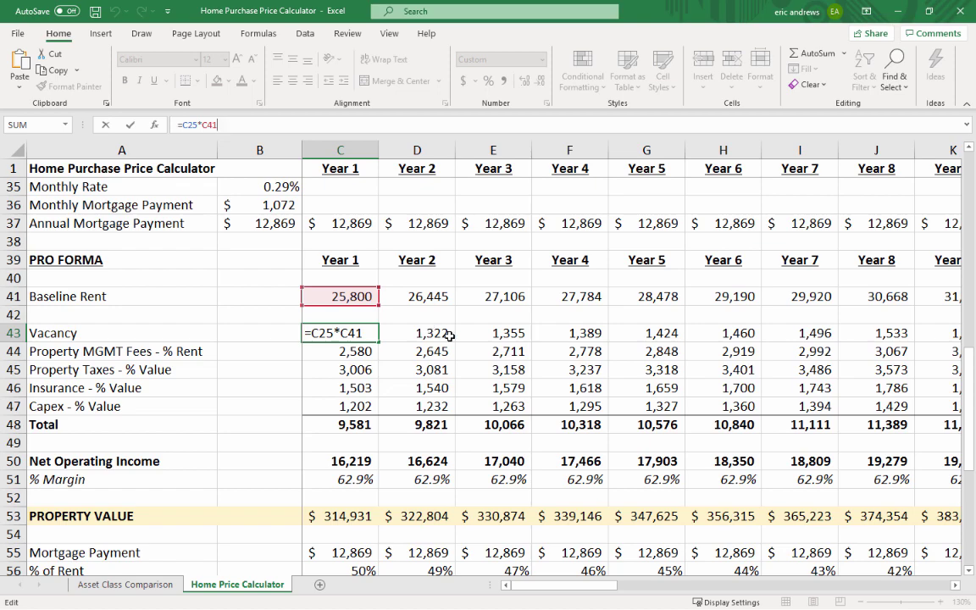
drag(965, 300, 966, 334)
key(Return)
key(Return)
click(364, 405)
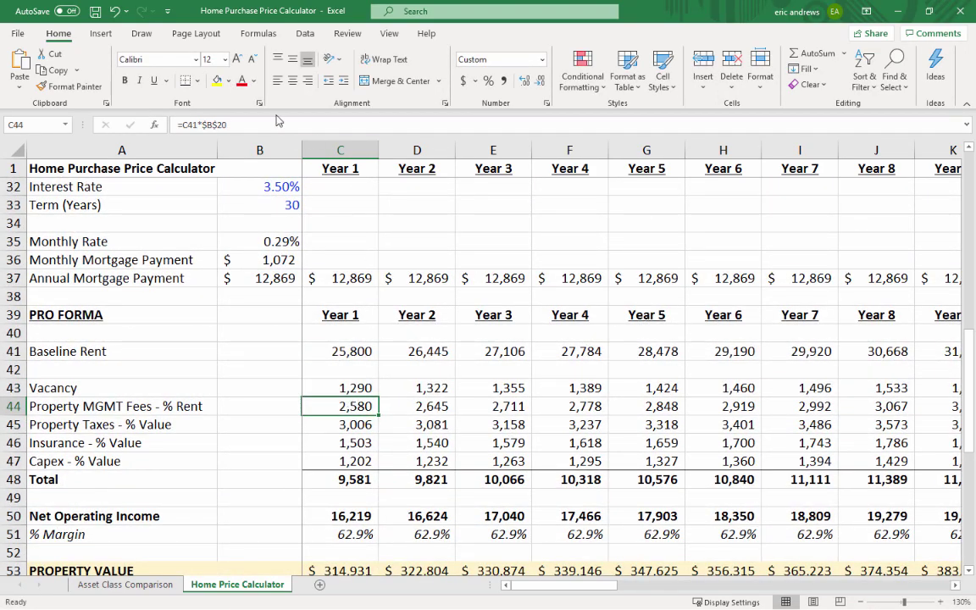
Step: Trace the Year 1 Property Taxes formula in C45 to the estimated value and tax rate cells it references
scroll(311, 330, down, 2)
click(136, 317)
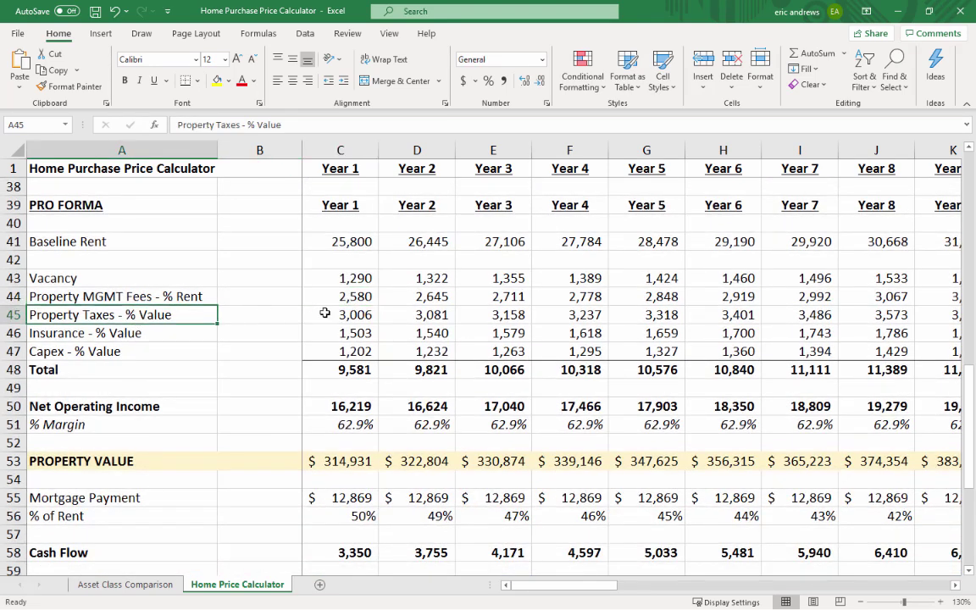
click(346, 313)
click(284, 129)
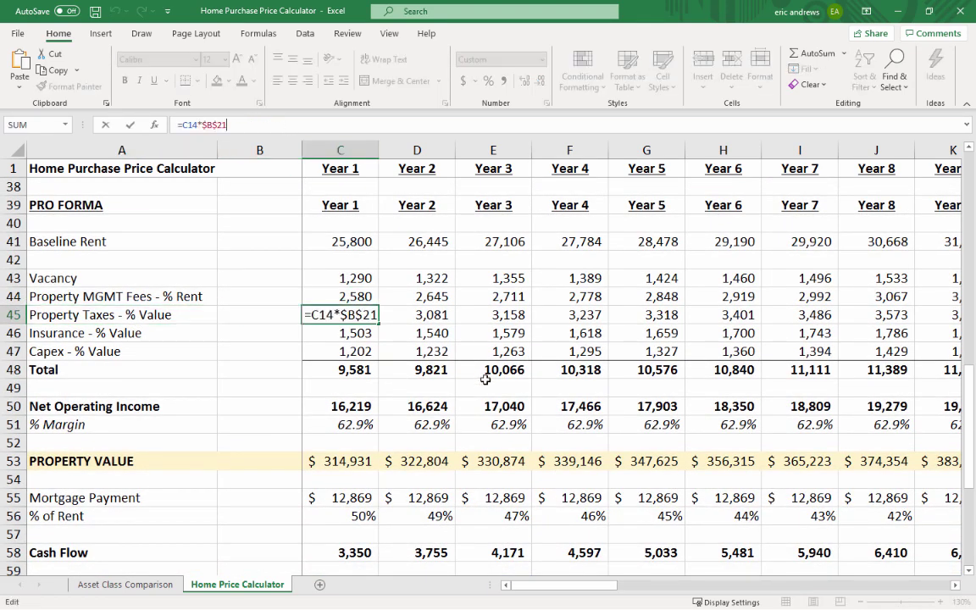
drag(965, 381, 962, 227)
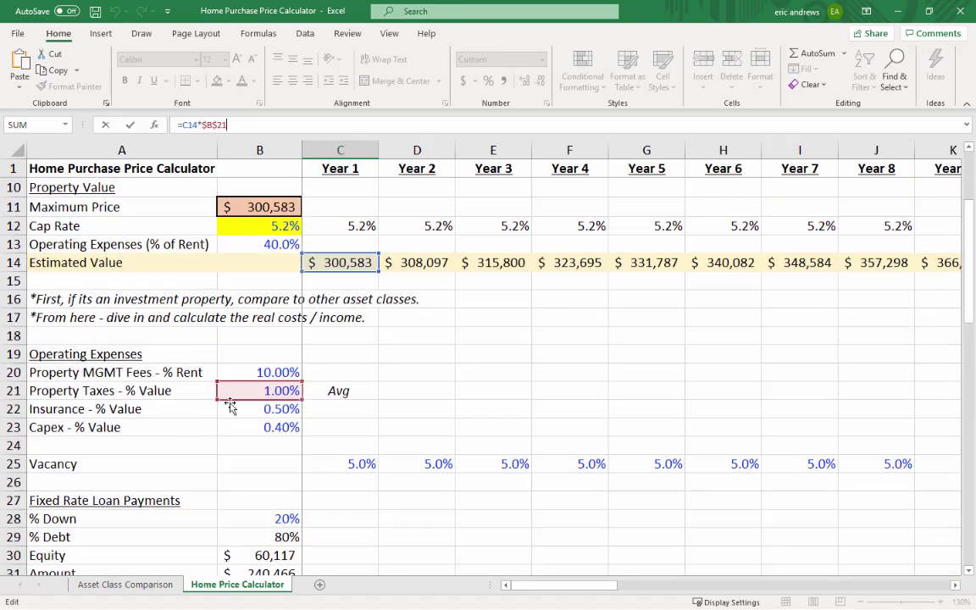
key(Return)
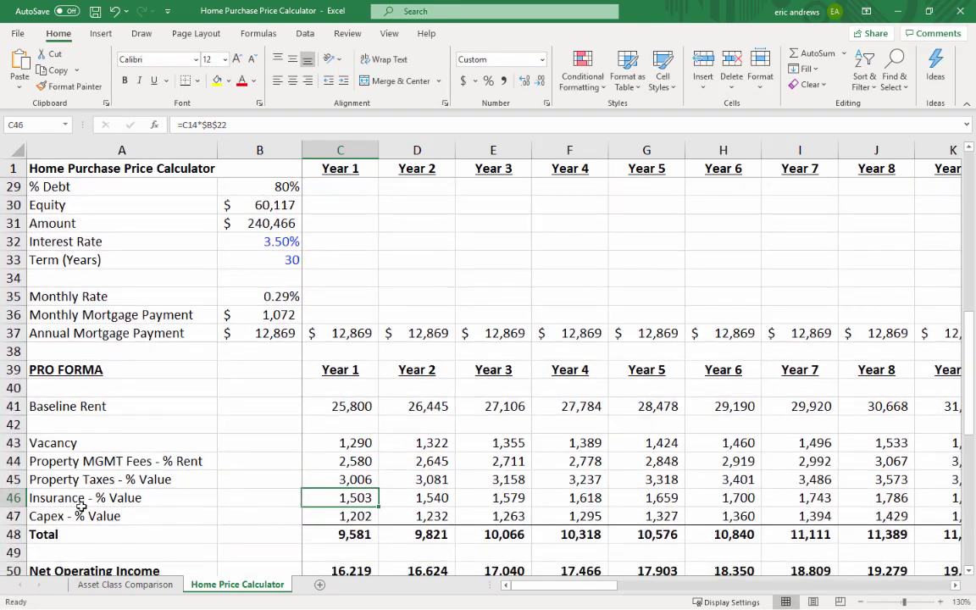
Step: Inspect the Year 1 Capex formula in C47 and compare the Total in C48 with the expense range C43:C47
click(334, 515)
scroll(403, 416, down, 2)
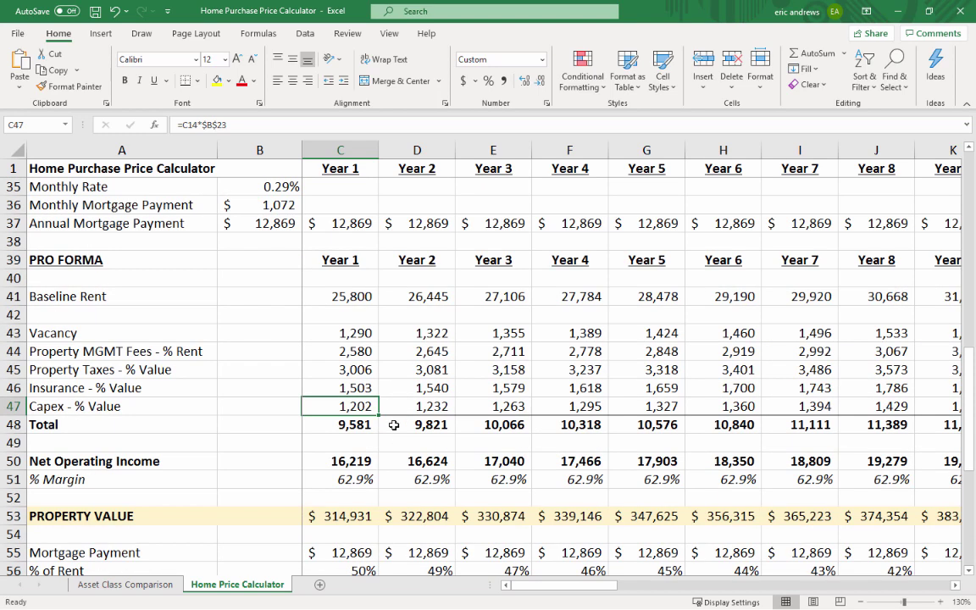
click(365, 425)
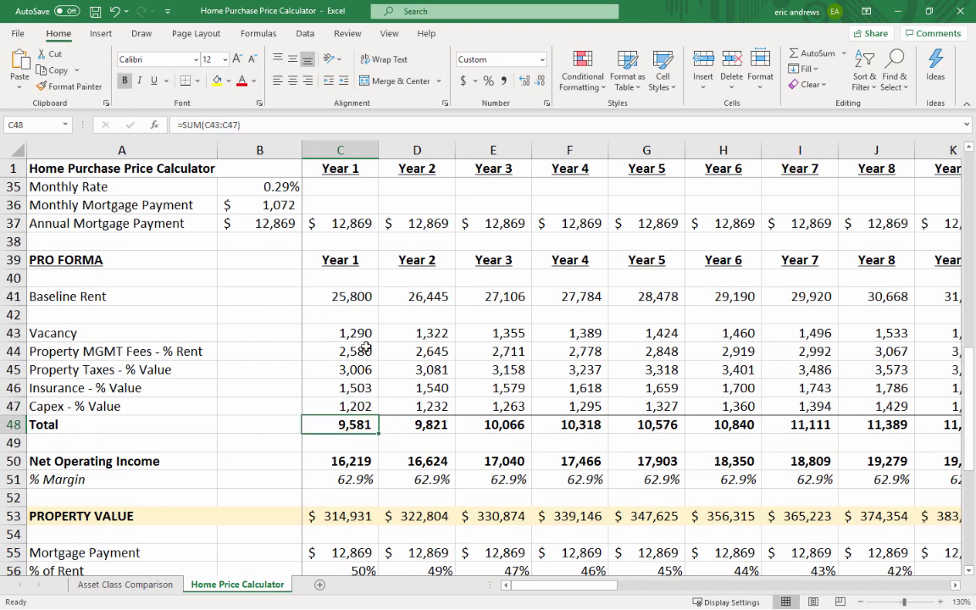
drag(360, 336, 357, 408)
click(351, 424)
drag(355, 333, 356, 407)
Step: Inspect the Year 1 Net Operating Income formula in C50
click(354, 462)
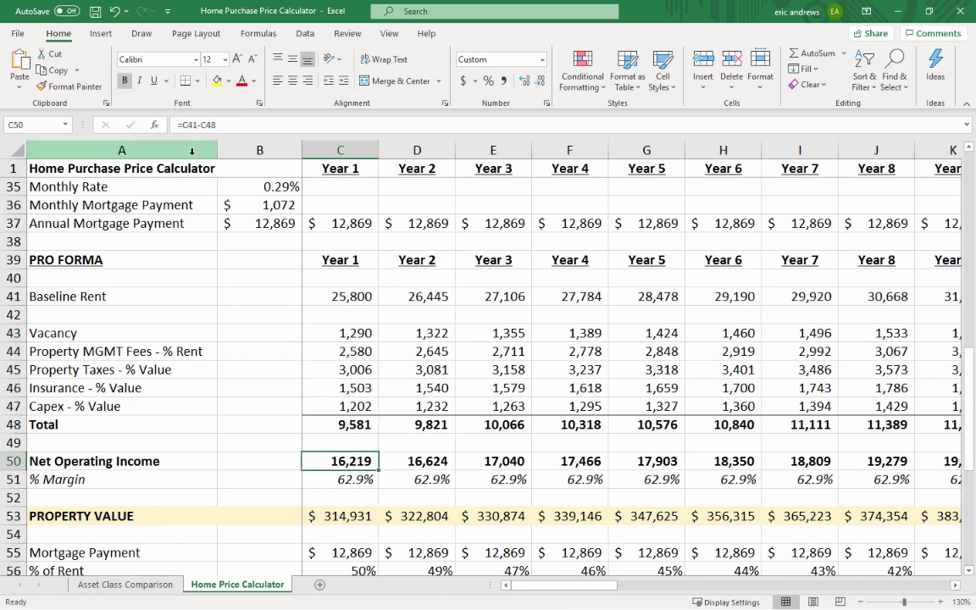
click(247, 127)
key(ctrl+Return)
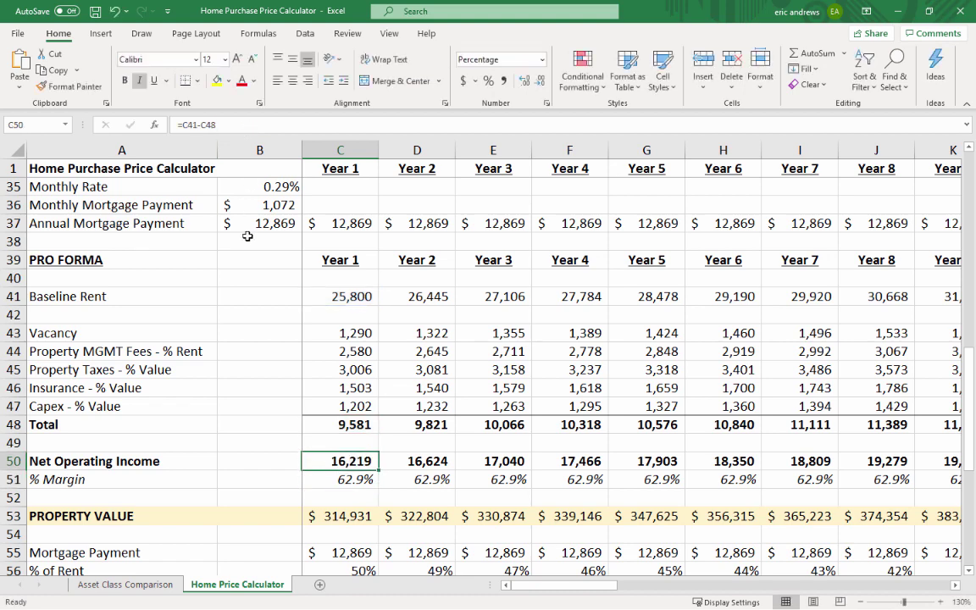
Step: Autofit the height of row 49 and inspect the Year 1 % Margin formula in C51
scroll(374, 314, down, 1)
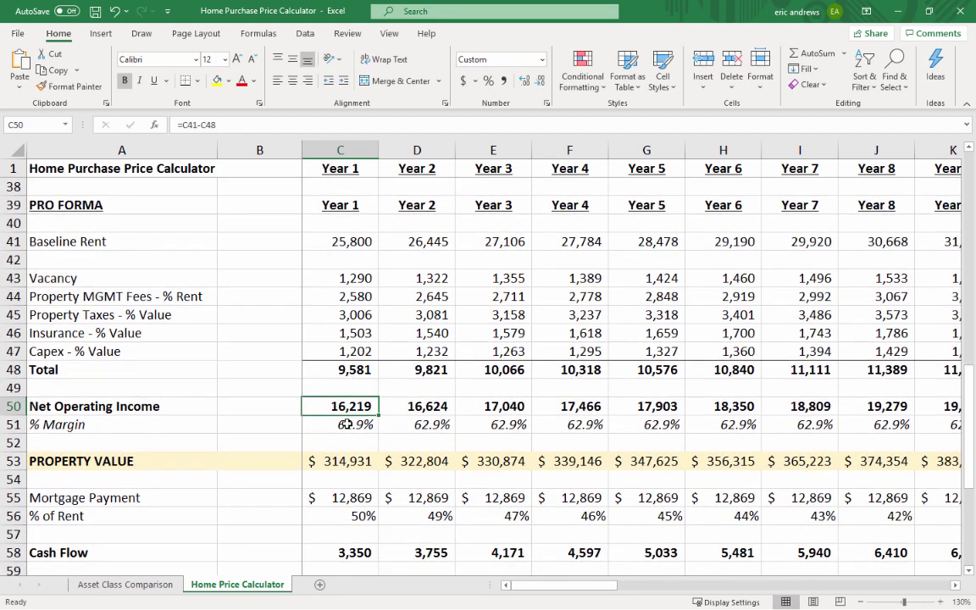
click(354, 419)
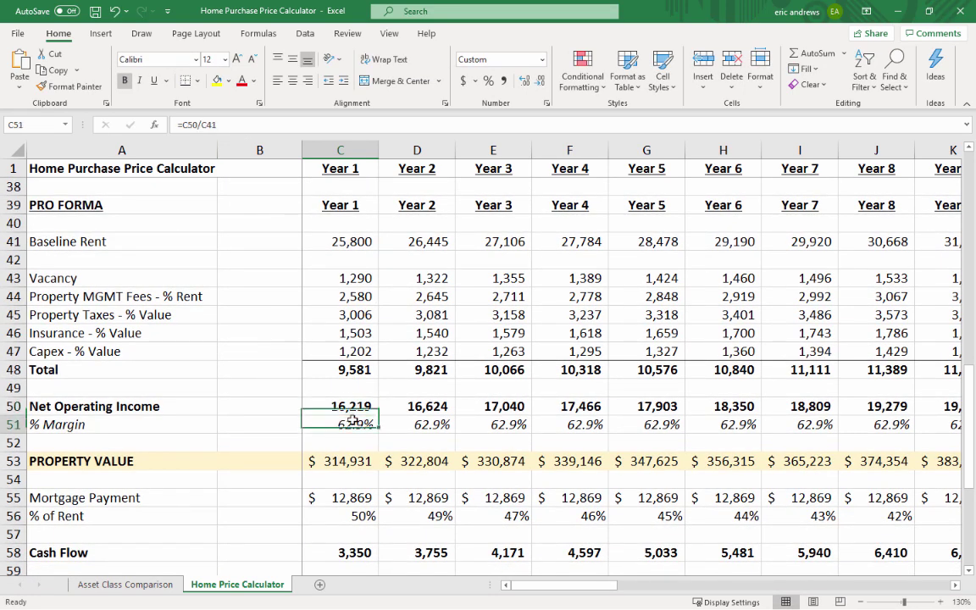
double_click(13, 396)
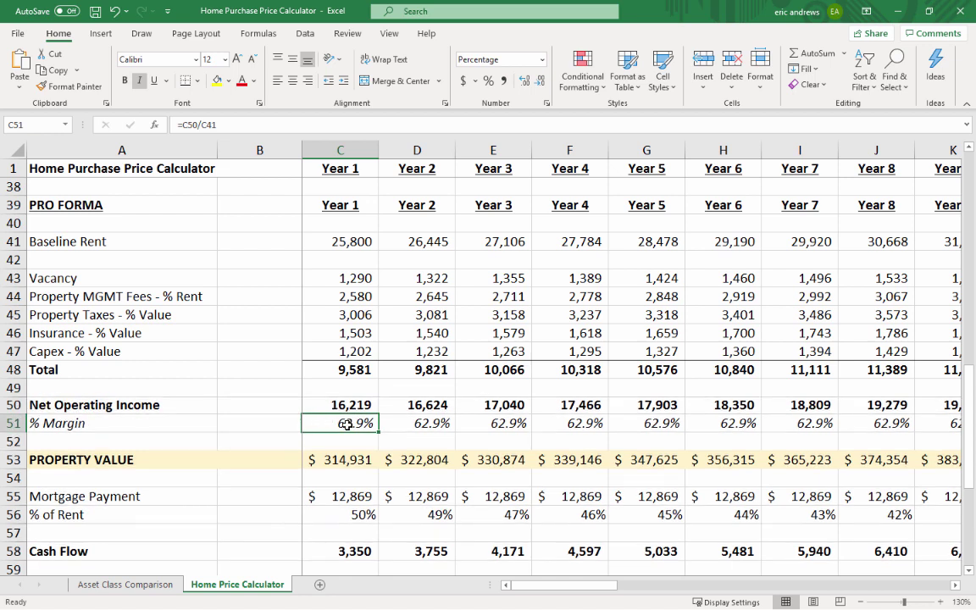
click(125, 425)
click(331, 423)
scroll(349, 343, up, 4)
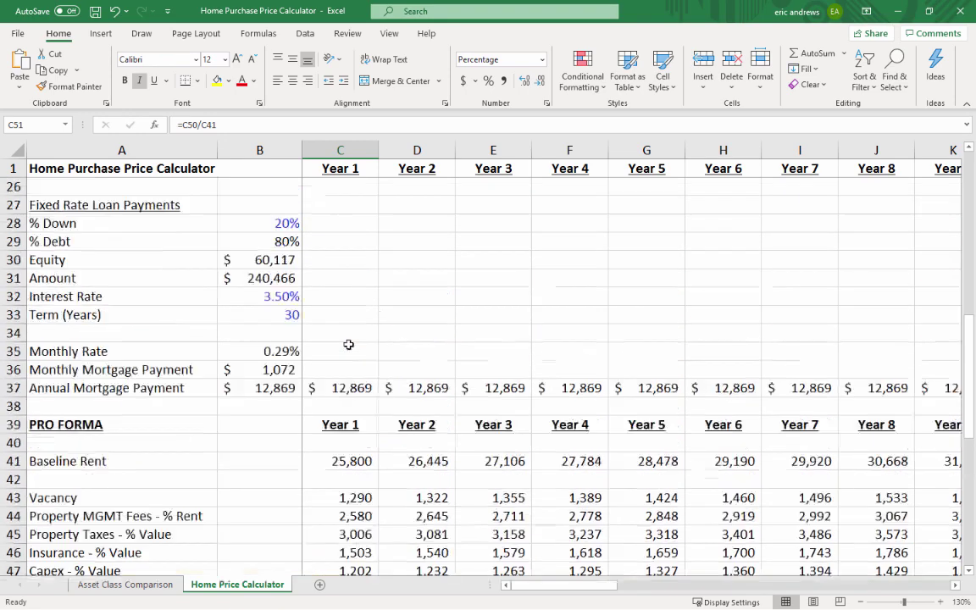
Step: Compare the Operating Expenses (% of Rent) assumption in B13 with the Year 1 % Margin formula in C51
scroll(348, 344, up, 7)
click(271, 335)
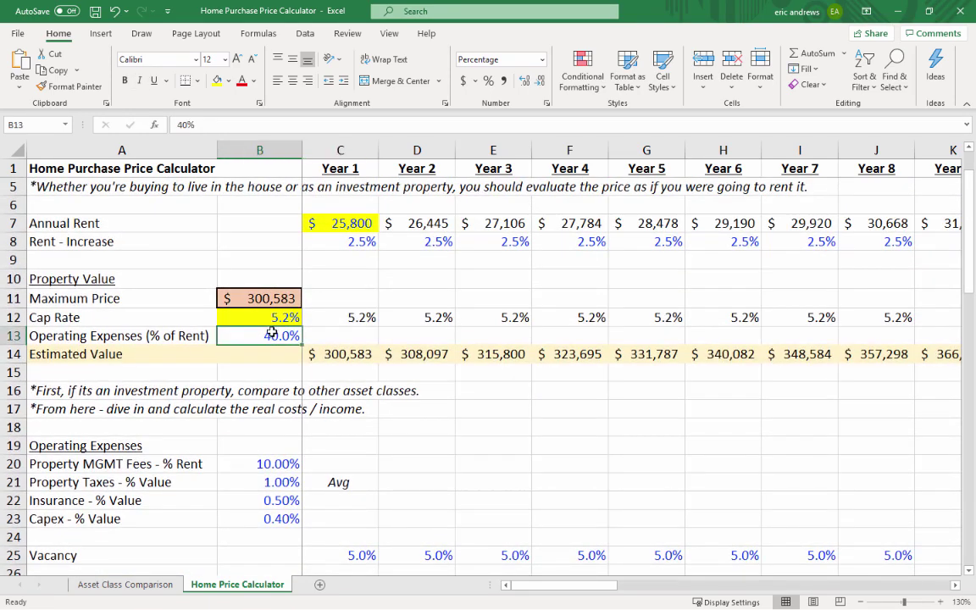
scroll(346, 336, down, 11)
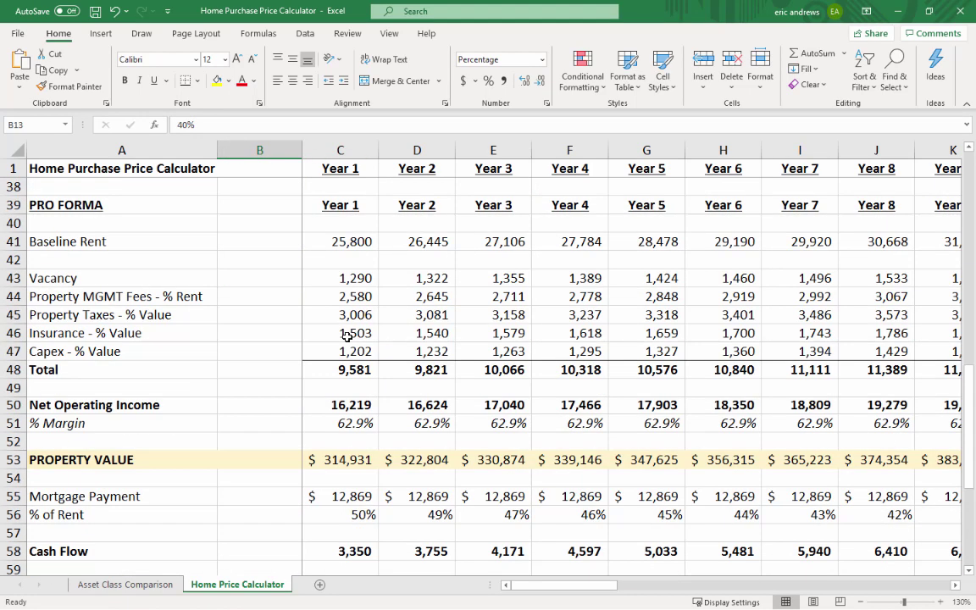
click(344, 418)
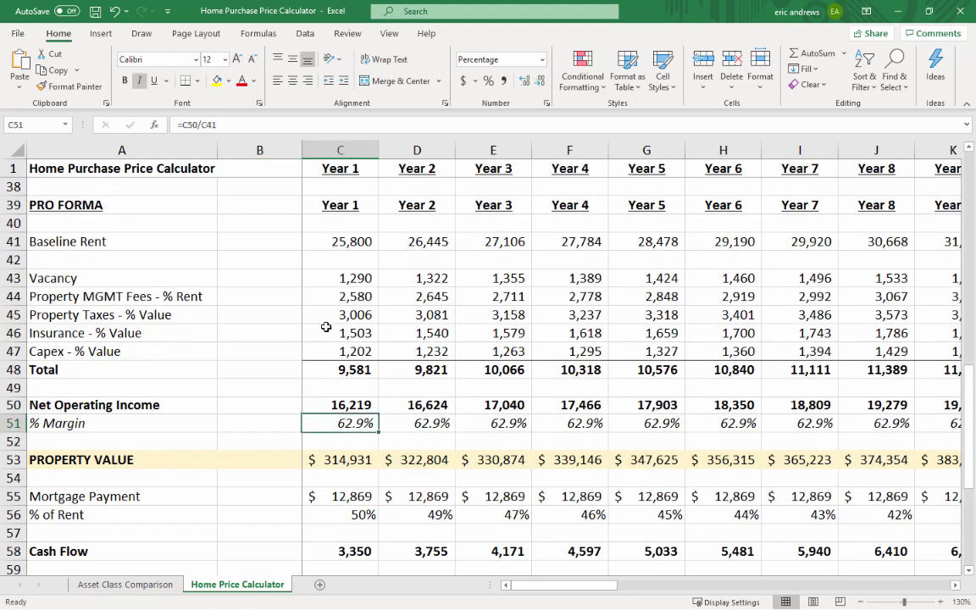
key(Right)
key(Left)
Step: Trace the Year 1 Property Value formula in C53 to the Net Operating Income in C50 and the Cap Rate in B12
click(344, 460)
click(340, 404)
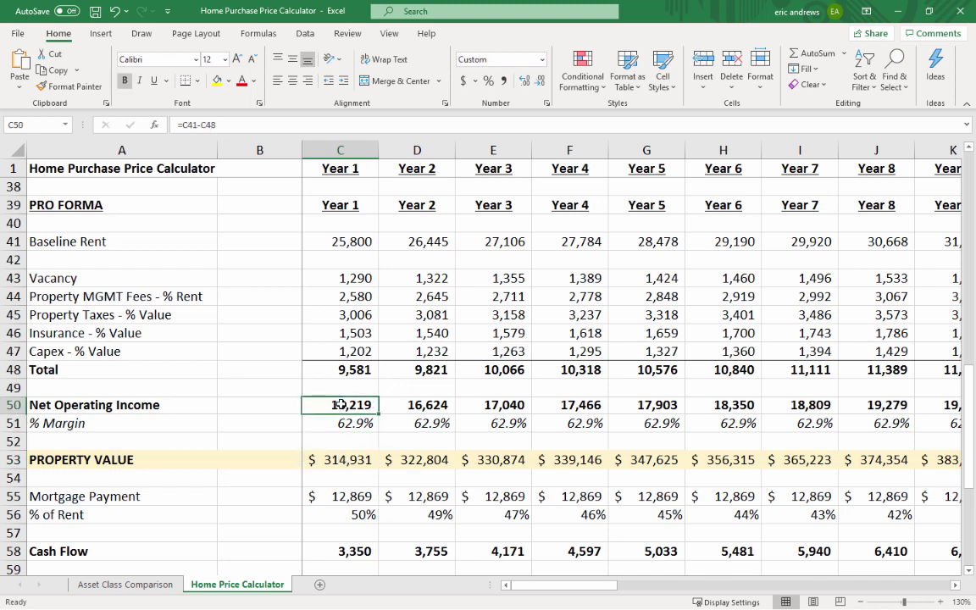
click(346, 458)
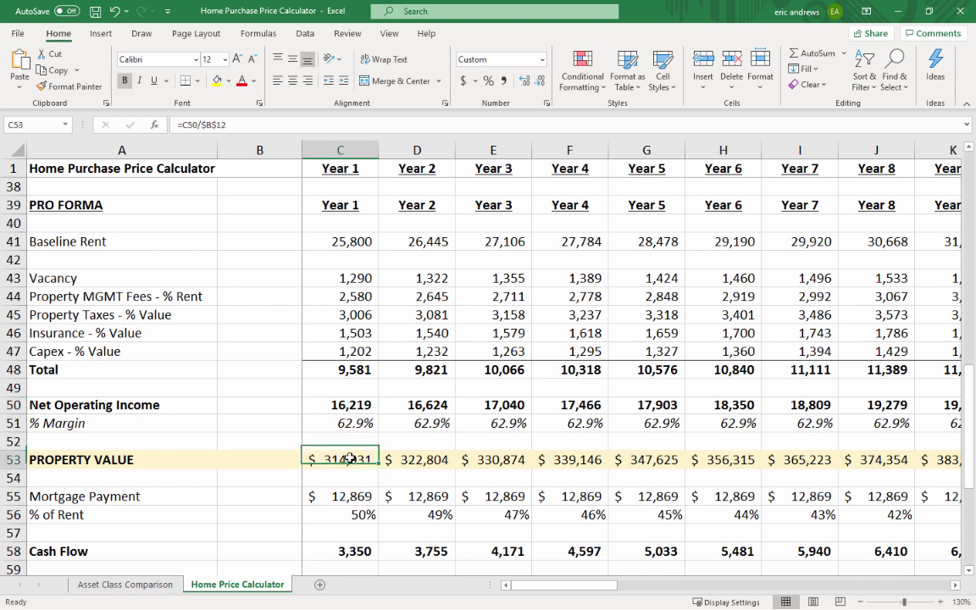
click(272, 125)
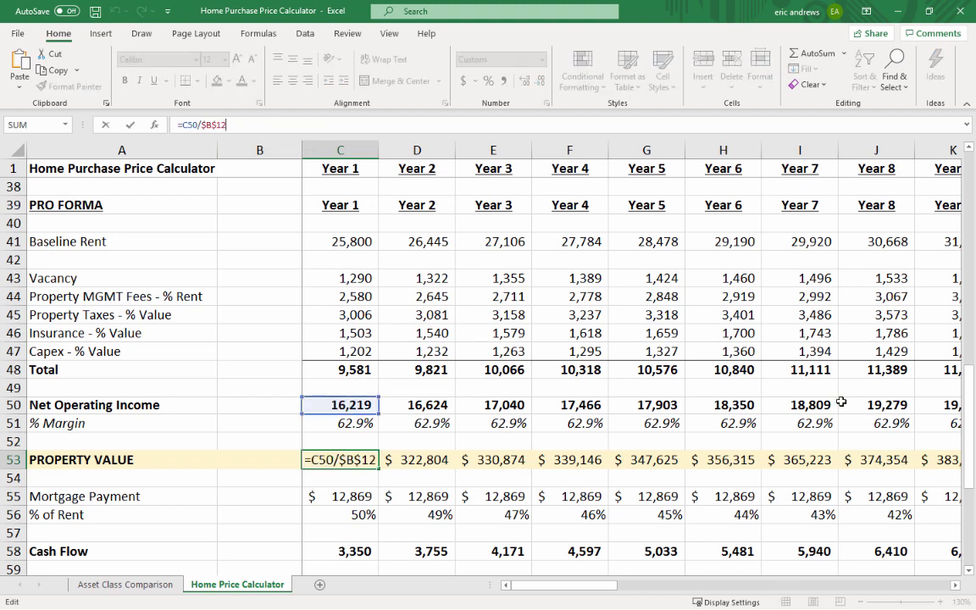
drag(963, 409, 929, 201)
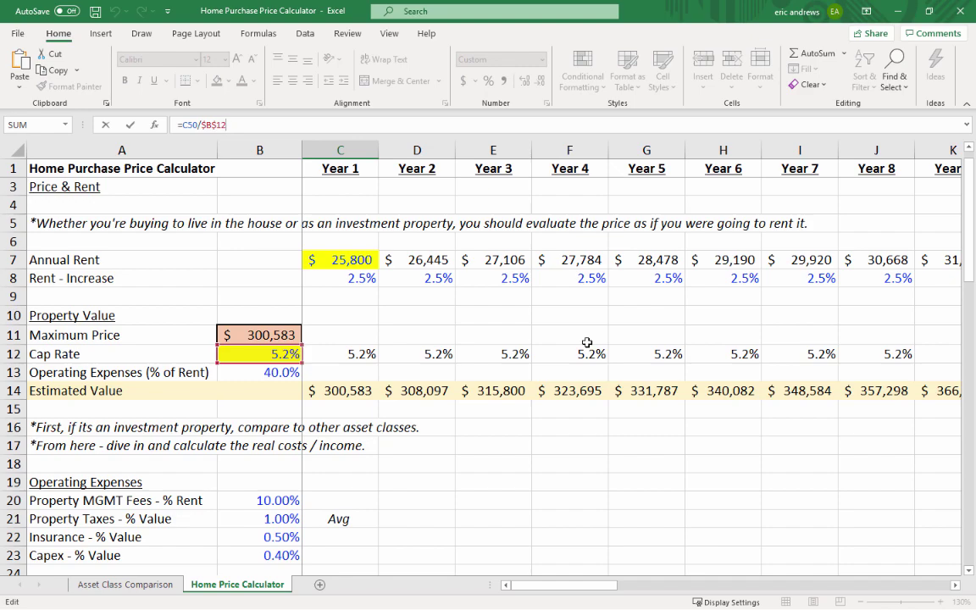
key(Return)
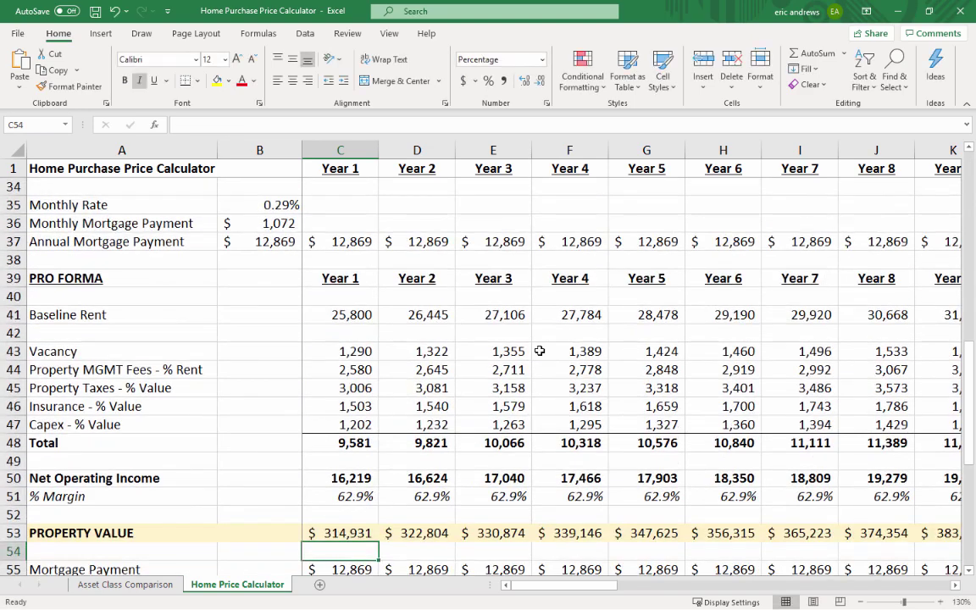
Step: Compare the pro forma Year 1 Property Value in C53 with the Year 1 Estimated Value in C14
click(344, 477)
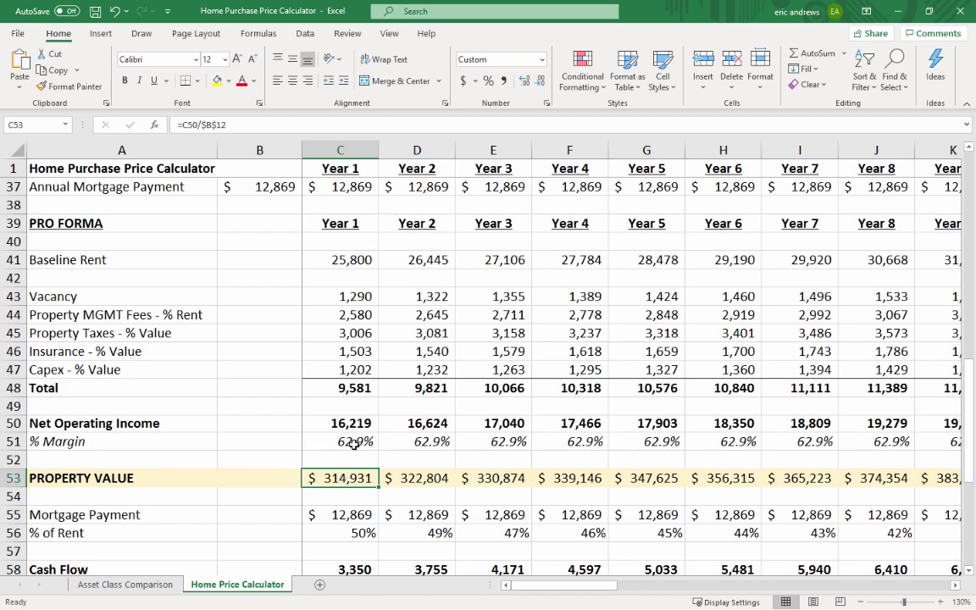
scroll(371, 429, up, 2)
scroll(370, 429, up, 7)
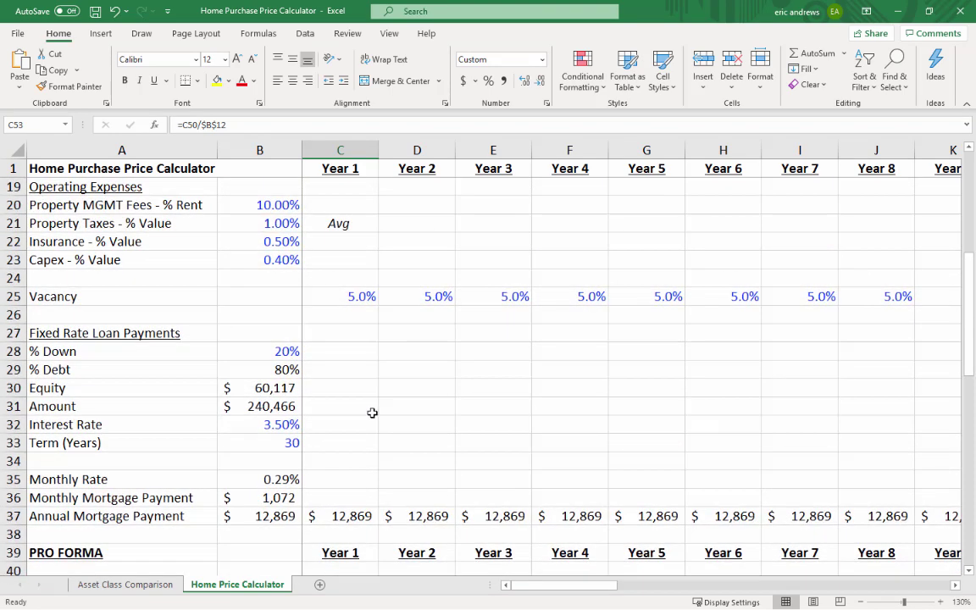
click(345, 262)
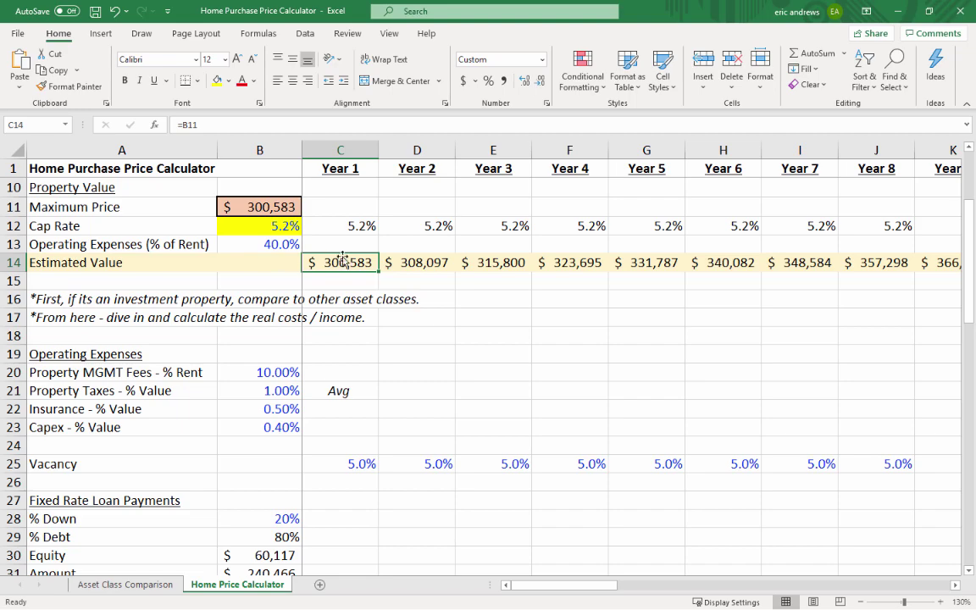
scroll(344, 290, down, 3)
scroll(344, 290, down, 7)
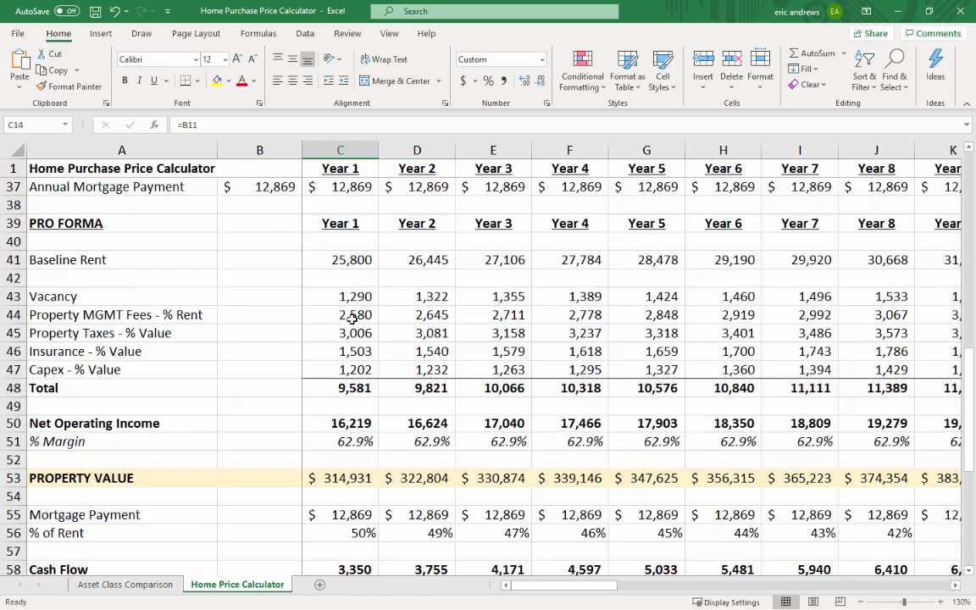
click(344, 425)
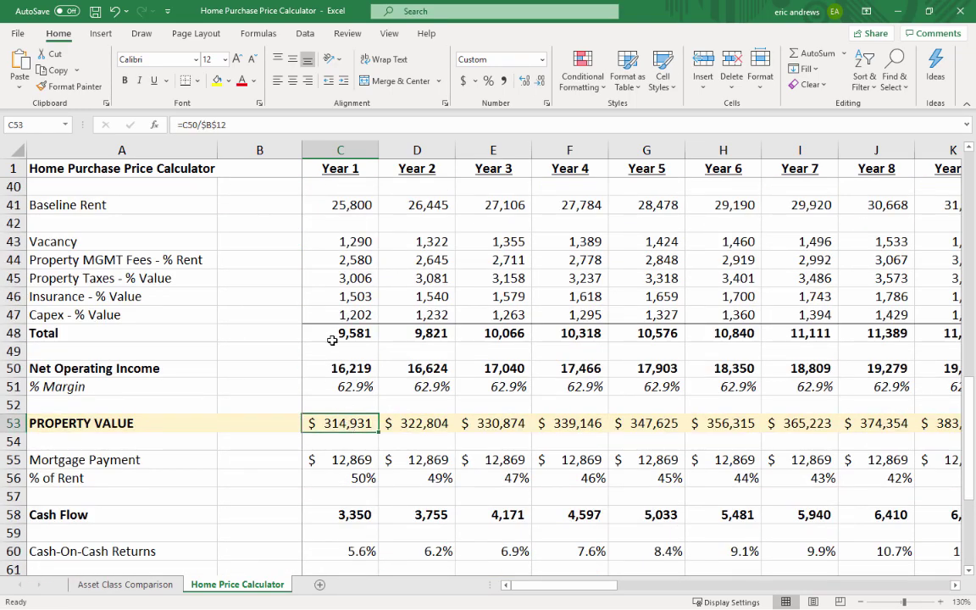
Step: Inspect the Mortgage Payment formulas for Year 1 and Year 2 in C55 and D55
scroll(339, 335, down, 1)
click(343, 403)
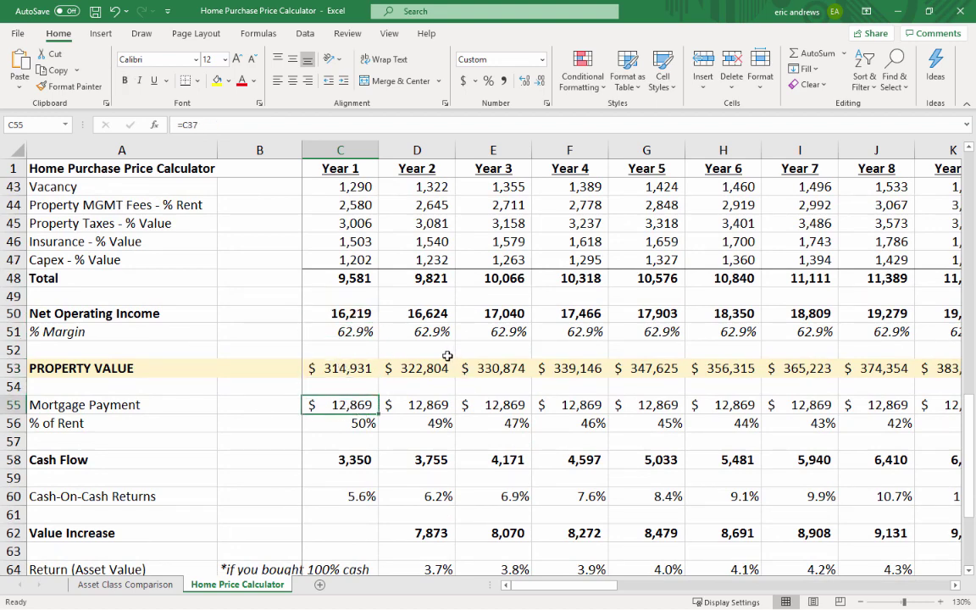
scroll(445, 354, down, 1)
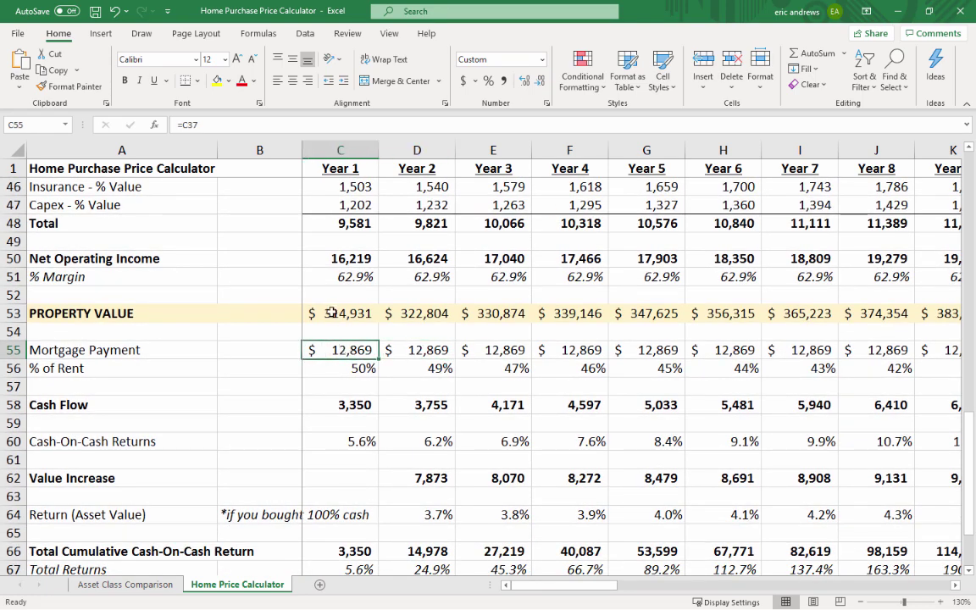
click(398, 345)
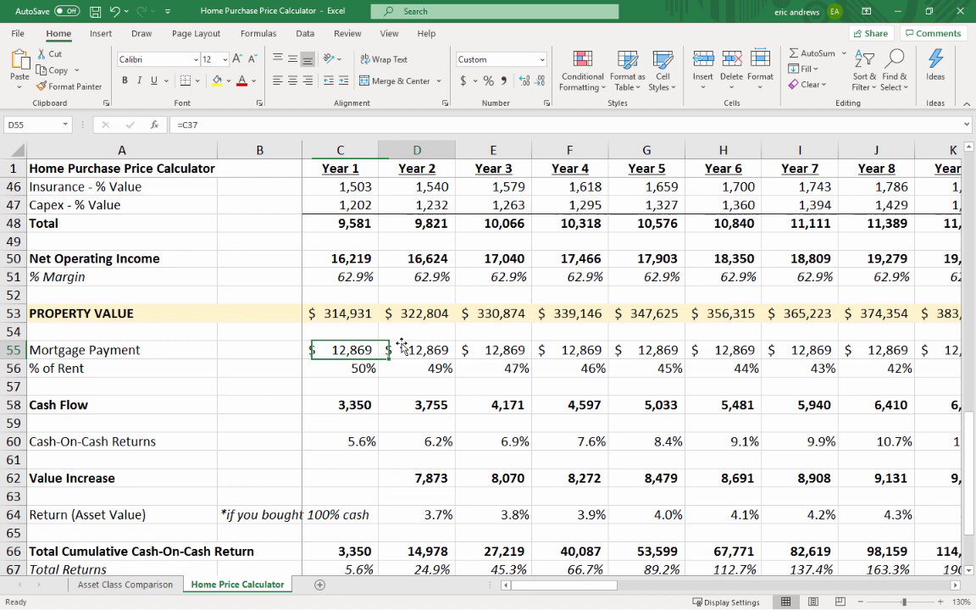
click(355, 348)
Step: Trace the Year 1 Cash Flow formula in C58 to its referenced cells and check the Year 2 Cash Flow in D58
click(355, 399)
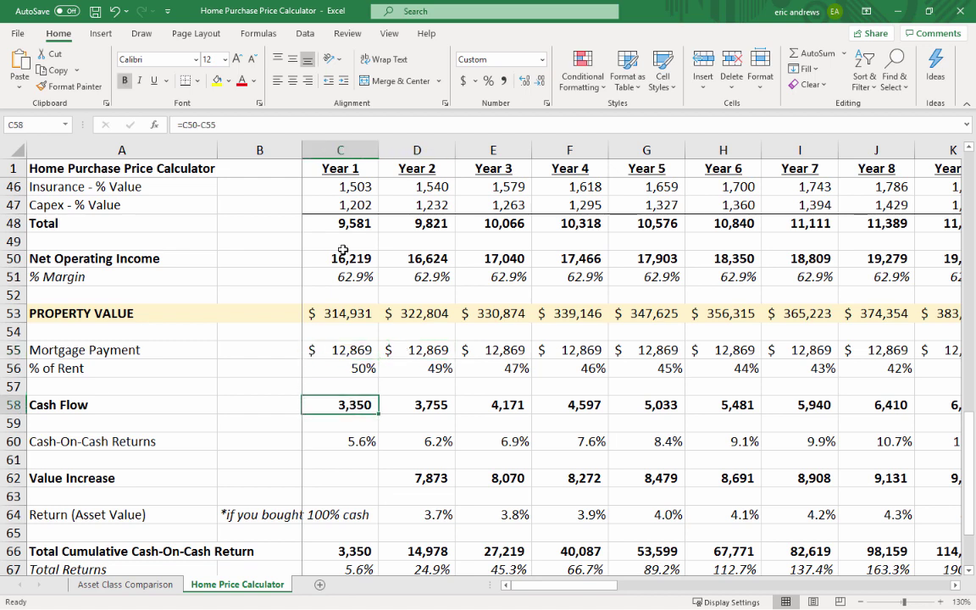
click(300, 126)
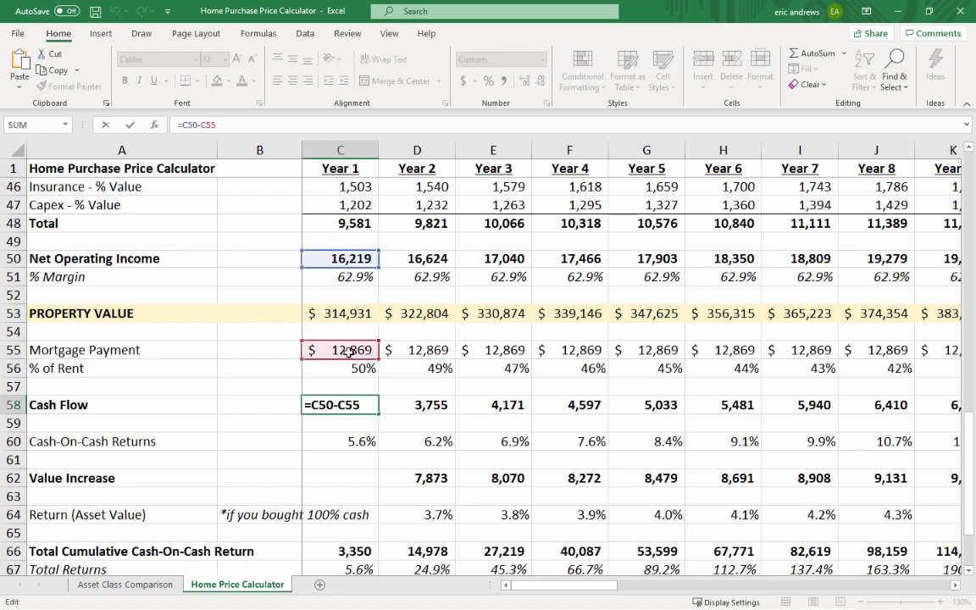
key(Escape)
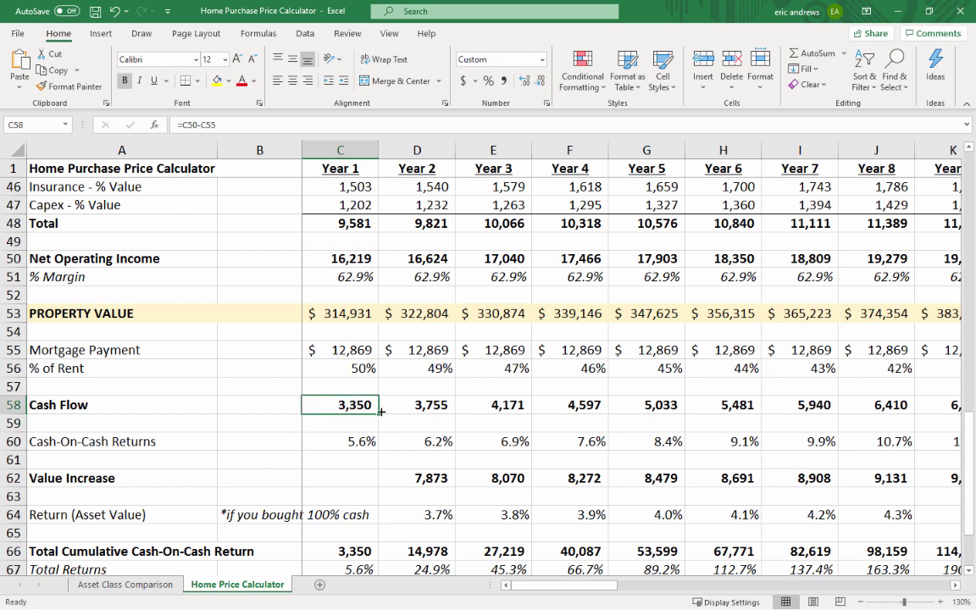
click(432, 403)
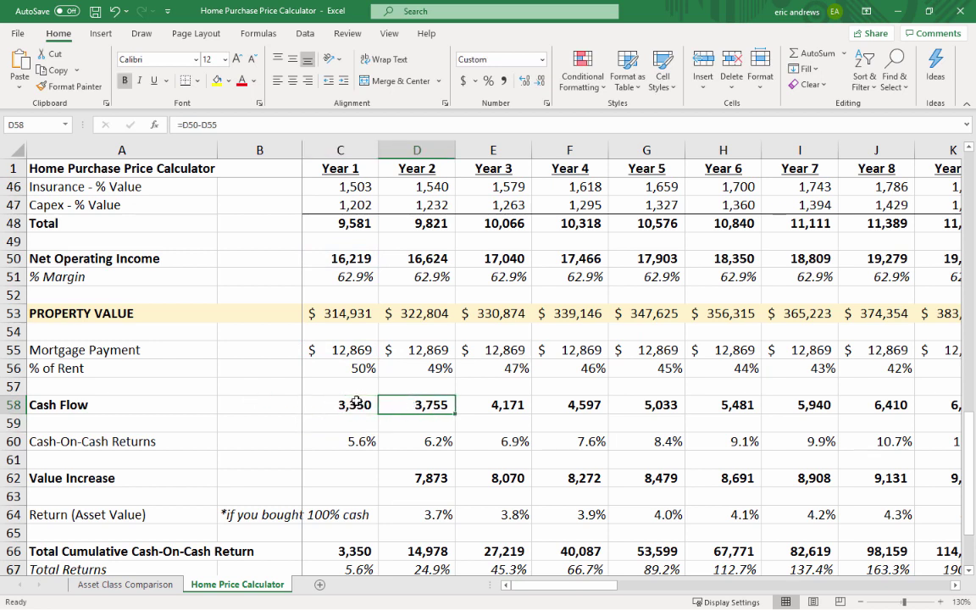
click(355, 403)
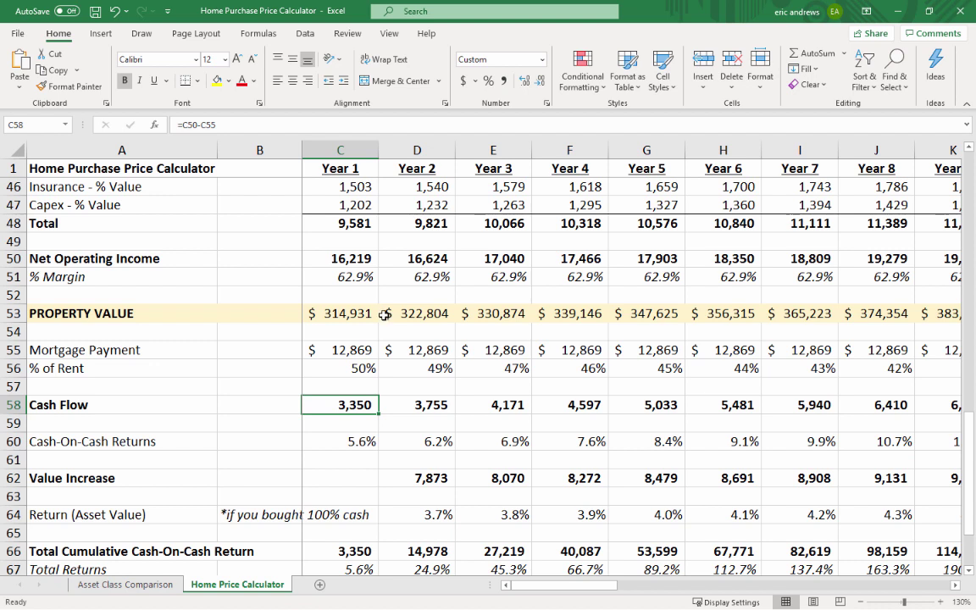
Step: Trace the Year 1 Cash-On-Cash Returns formula in C60 to the Cash Flow in C58 and the Equity in B30
key(Down)
key(Down)
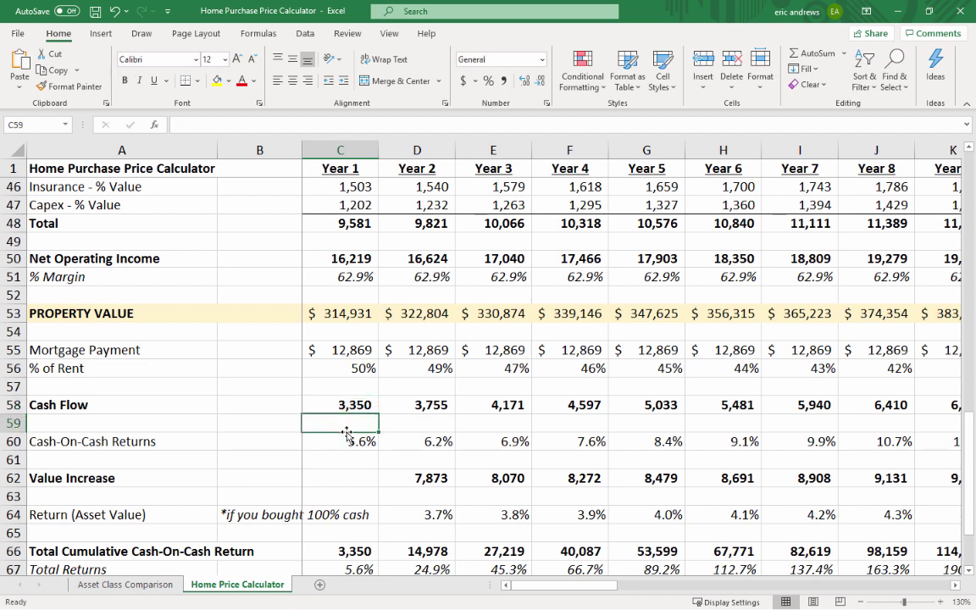
key(F2)
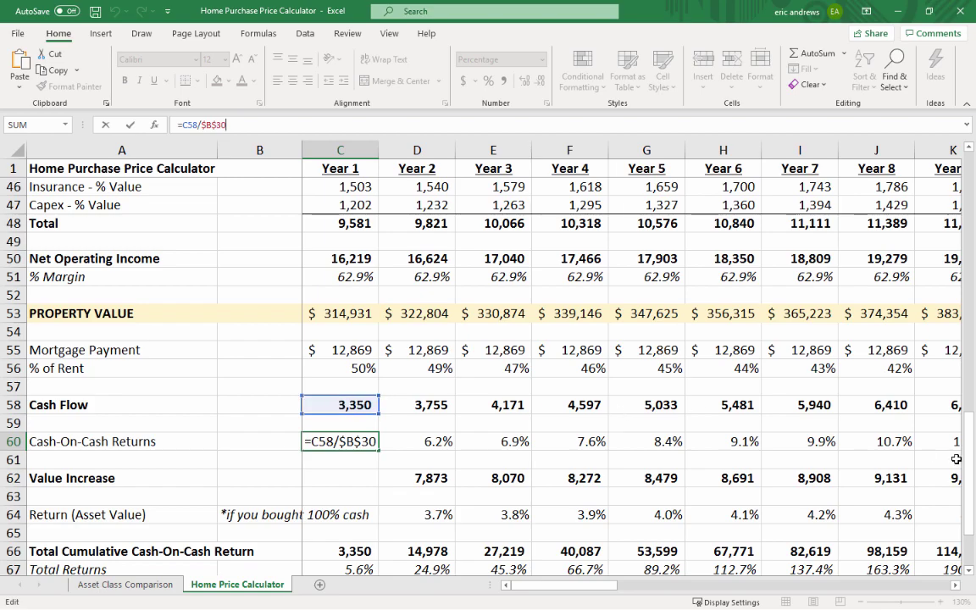
drag(967, 457, 959, 373)
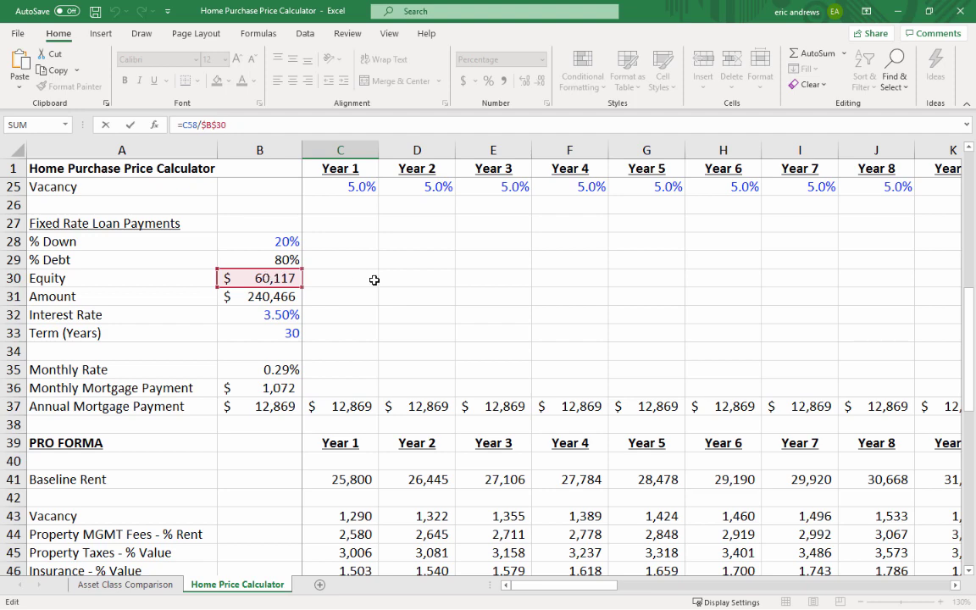
scroll(373, 280, down, 6)
key(Return)
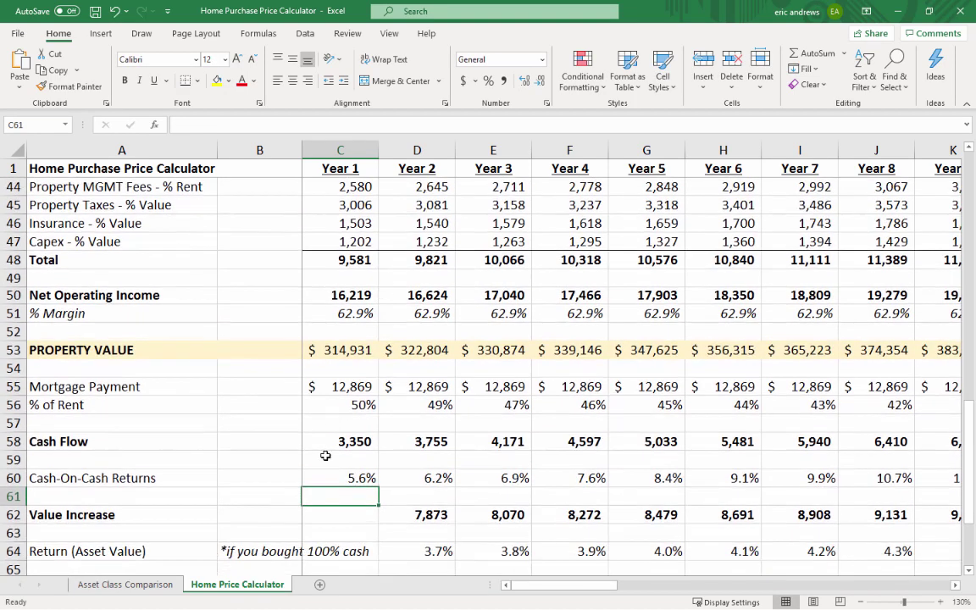
Step: Compare the Cash Flow in C58:F58 with the Cash-On-Cash Returns in C60:E60 across the first years
click(338, 474)
scroll(405, 340, down, 1)
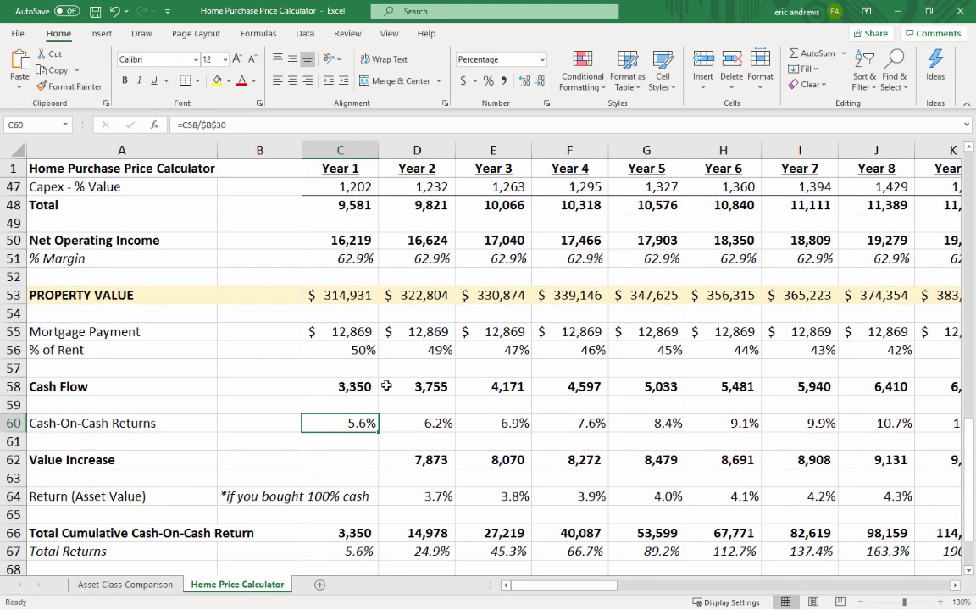
click(341, 389)
click(420, 383)
click(477, 383)
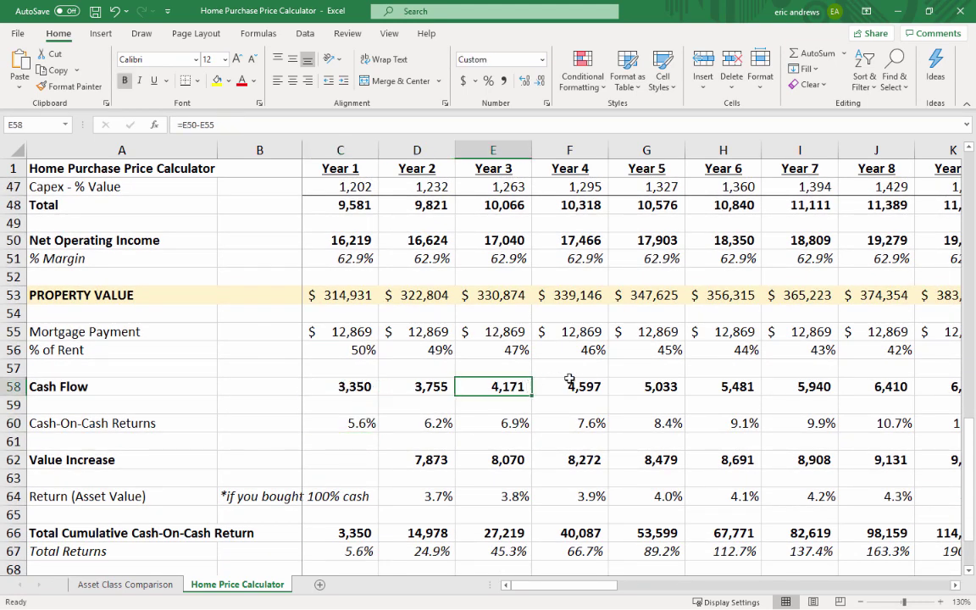
click(572, 383)
click(503, 385)
click(401, 403)
click(414, 386)
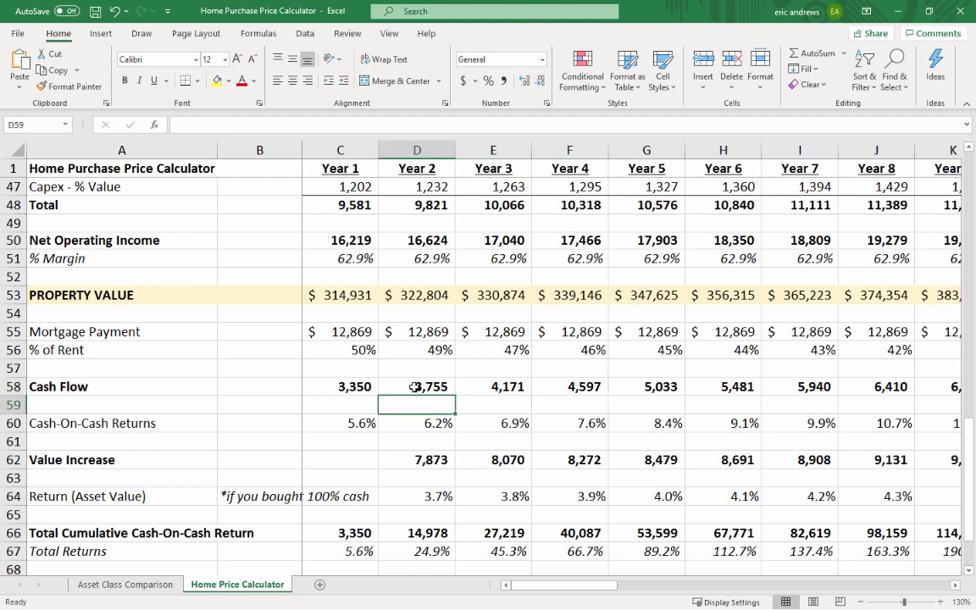
click(431, 422)
click(503, 422)
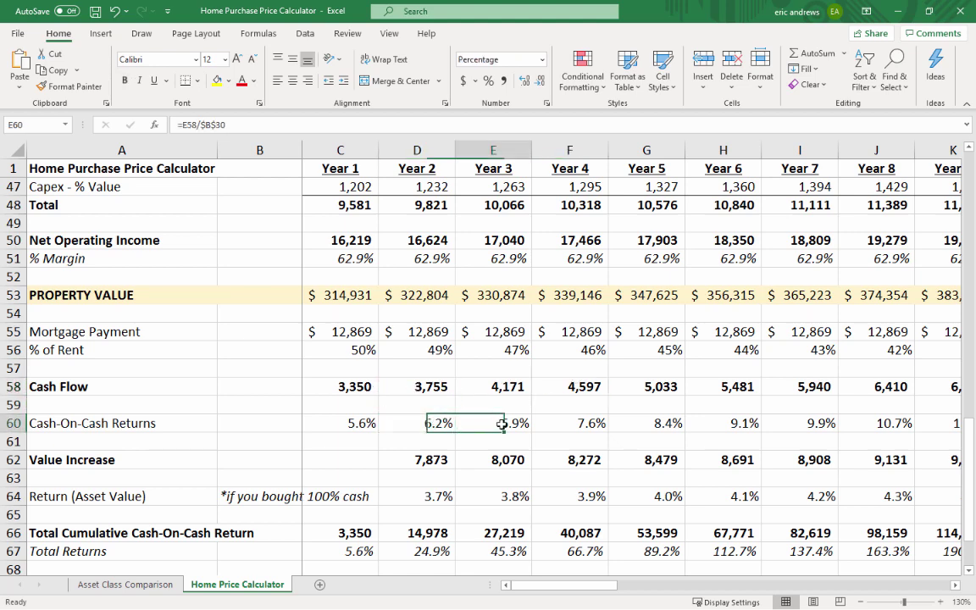
Step: Trace the Year 2 Value Increase formula in D62 to the property values it references and compare it with Year 3
click(417, 460)
scroll(424, 424, down, 1)
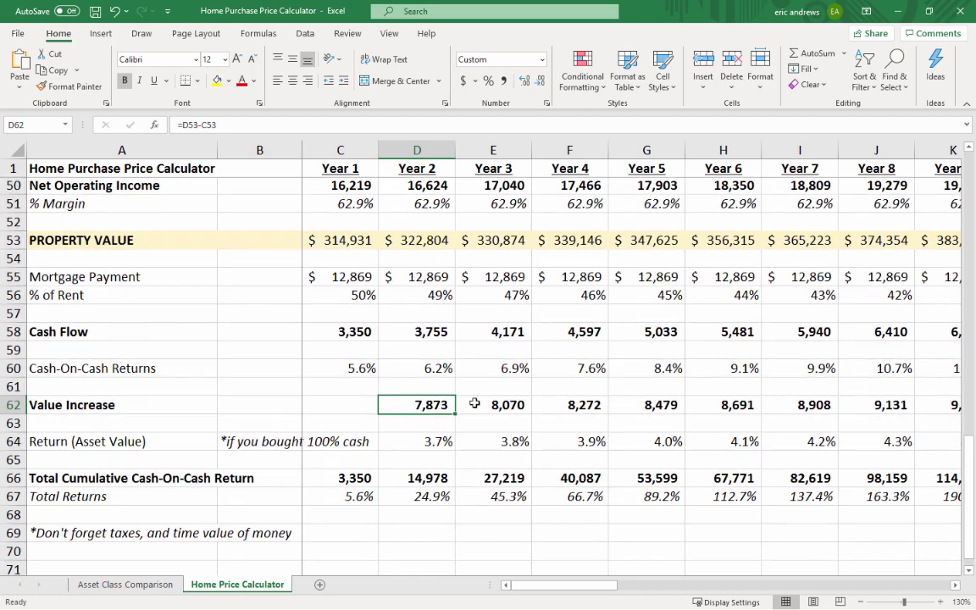
click(473, 404)
click(426, 405)
click(507, 404)
click(443, 405)
click(305, 124)
key(Return)
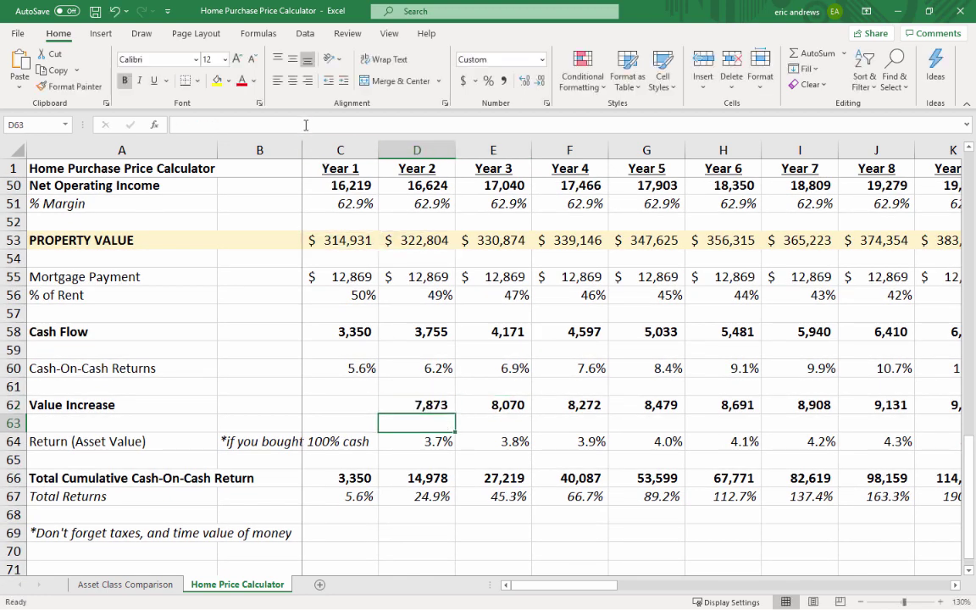
Step: Trace the Value Increase formulas for Years 3 to 5 in E62:G62 to their referenced property values
key(Up)
key(Right)
click(305, 124)
key(Return)
key(Up)
key(Right)
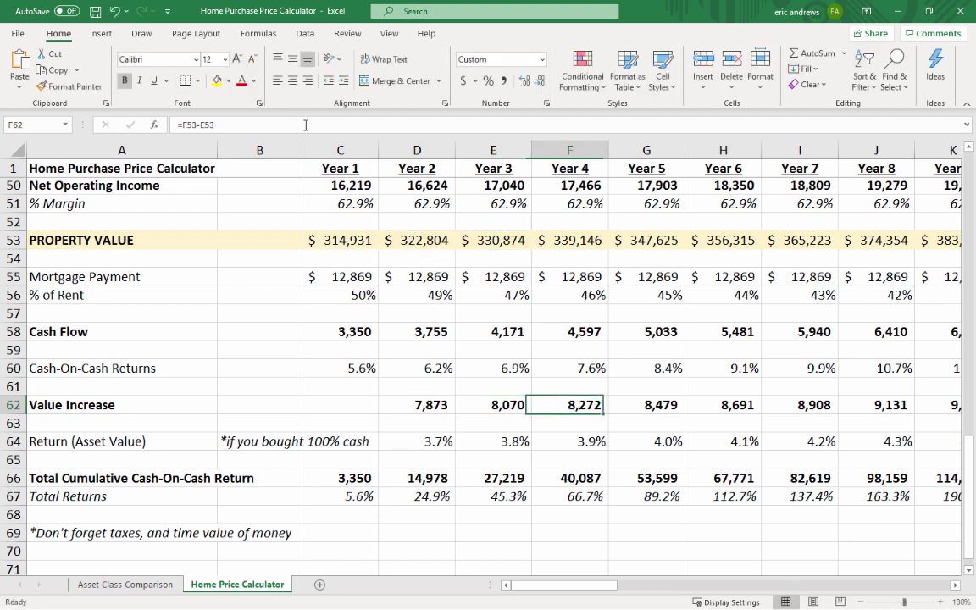
click(305, 124)
key(Return)
key(Up)
key(Right)
click(305, 123)
key(Return)
key(Up)
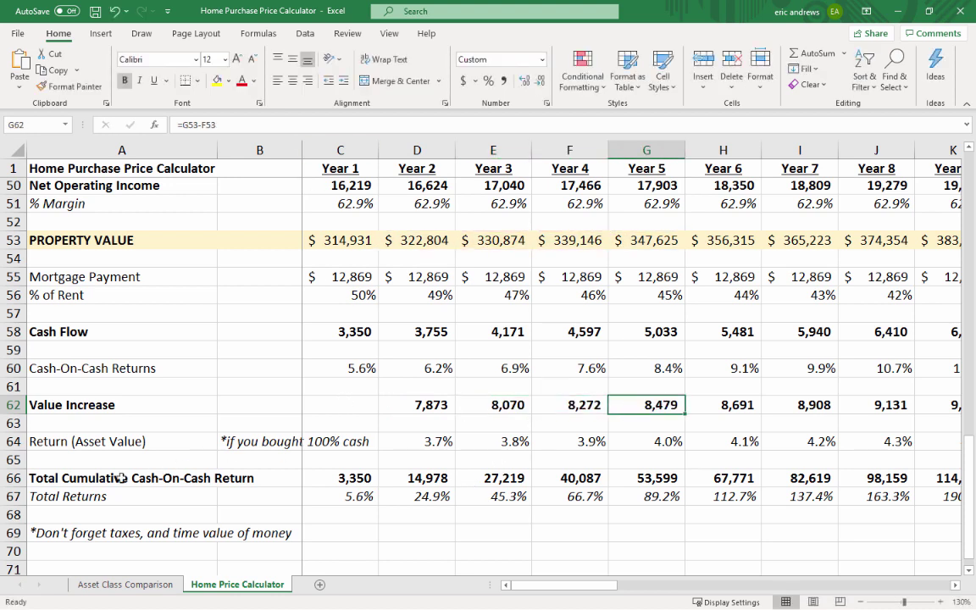
Step: Inspect the Total Cumulative Cash-On-Cash Return formulas for Year 1 and Year 2 in C66 and D66
click(89, 478)
click(371, 484)
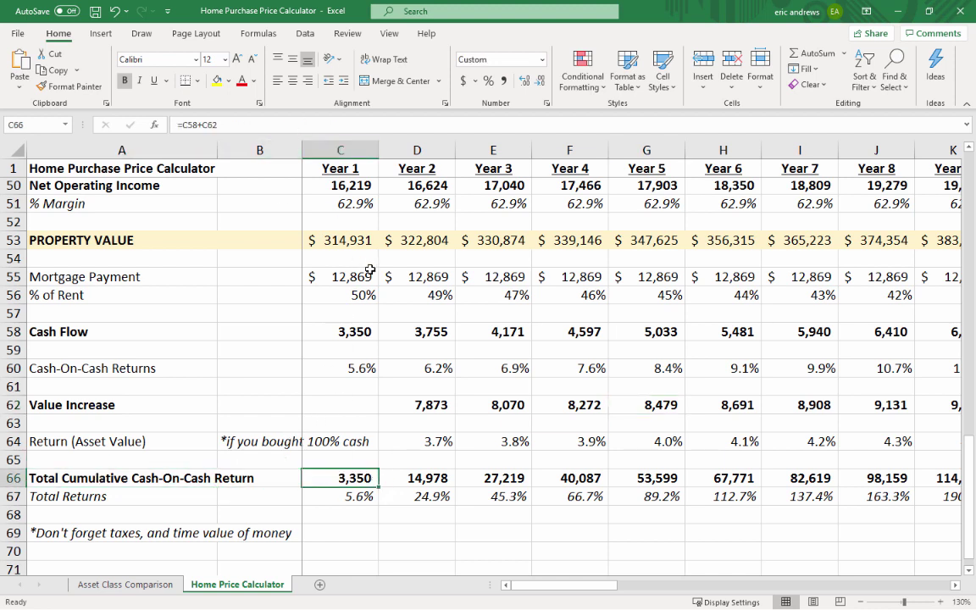
click(428, 478)
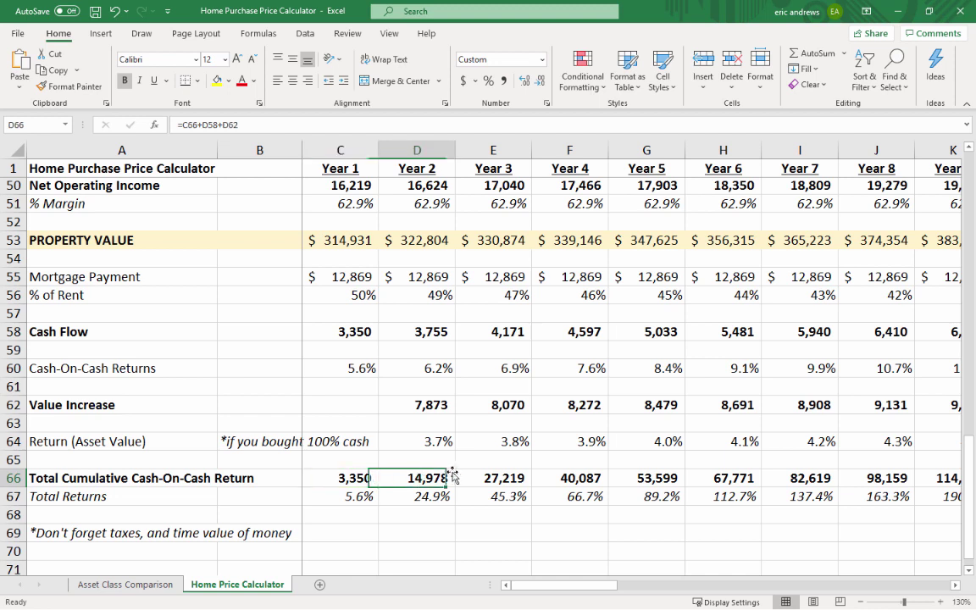
Step: Compare the Total Cumulative Cash-On-Cash Return formulas for Years 3 to 8 across E66:J66
click(499, 477)
click(567, 479)
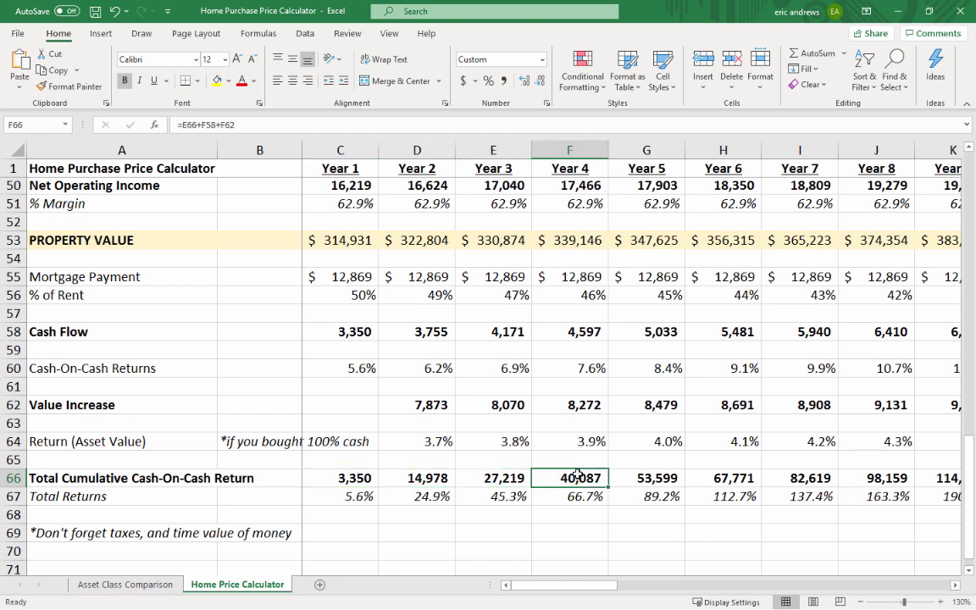
click(639, 476)
drag(446, 485, 495, 479)
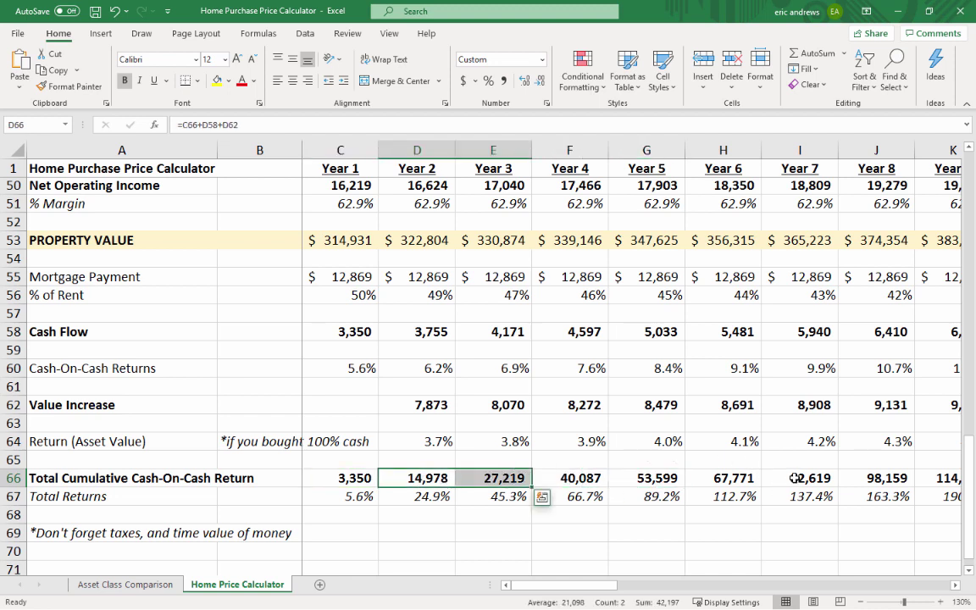
click(794, 476)
click(873, 478)
click(800, 479)
click(715, 479)
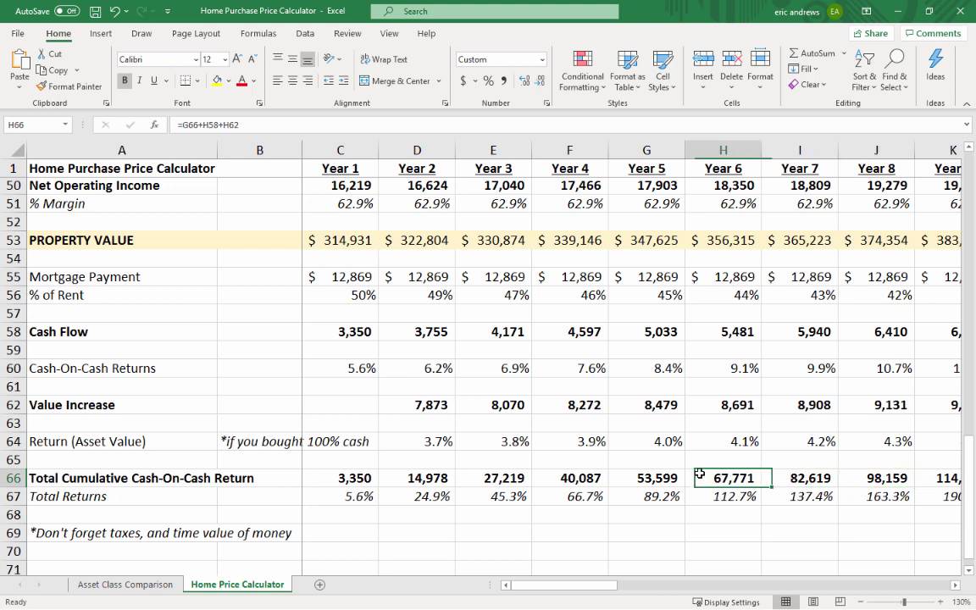
click(639, 478)
click(565, 477)
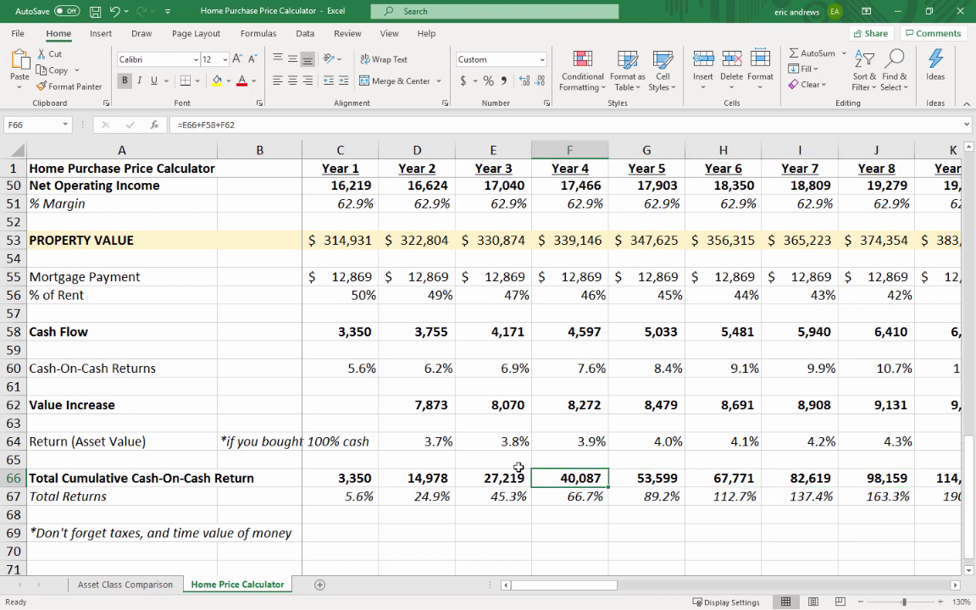
click(801, 478)
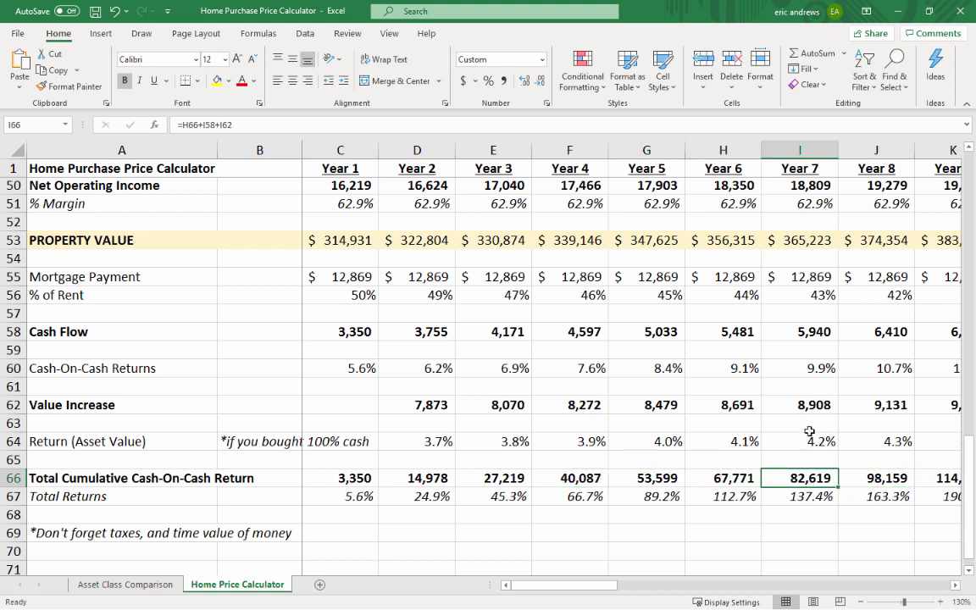
Step: Review the Return (Asset Value) label in A64 together with its 100% cash purchase note in B64
click(808, 434)
click(106, 440)
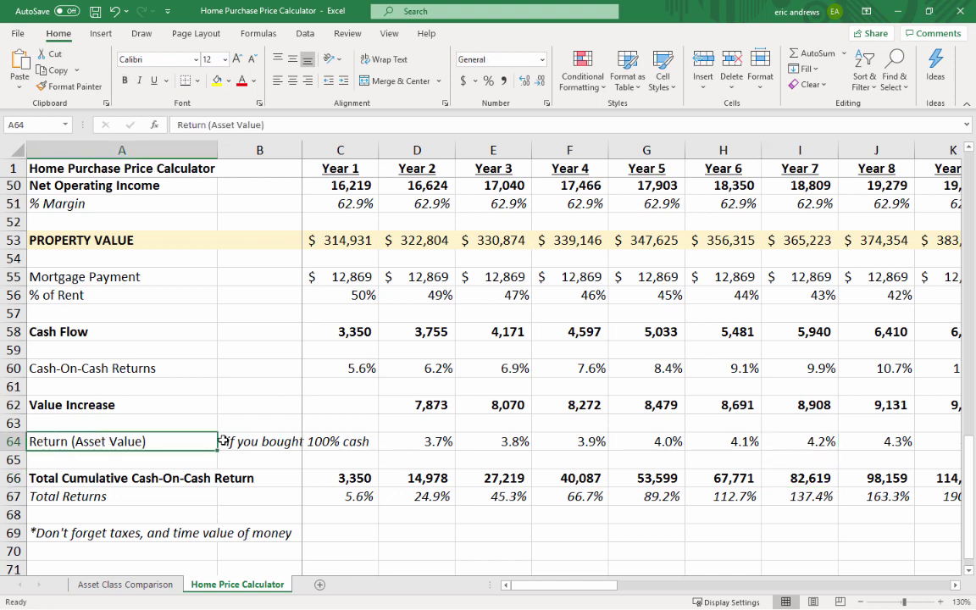
click(223, 441)
click(99, 434)
click(242, 438)
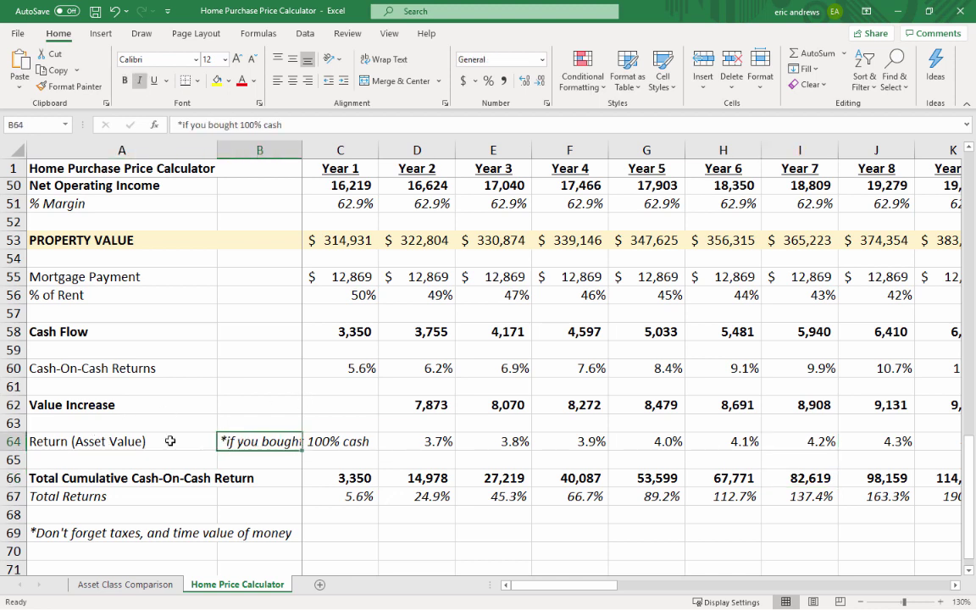
click(174, 438)
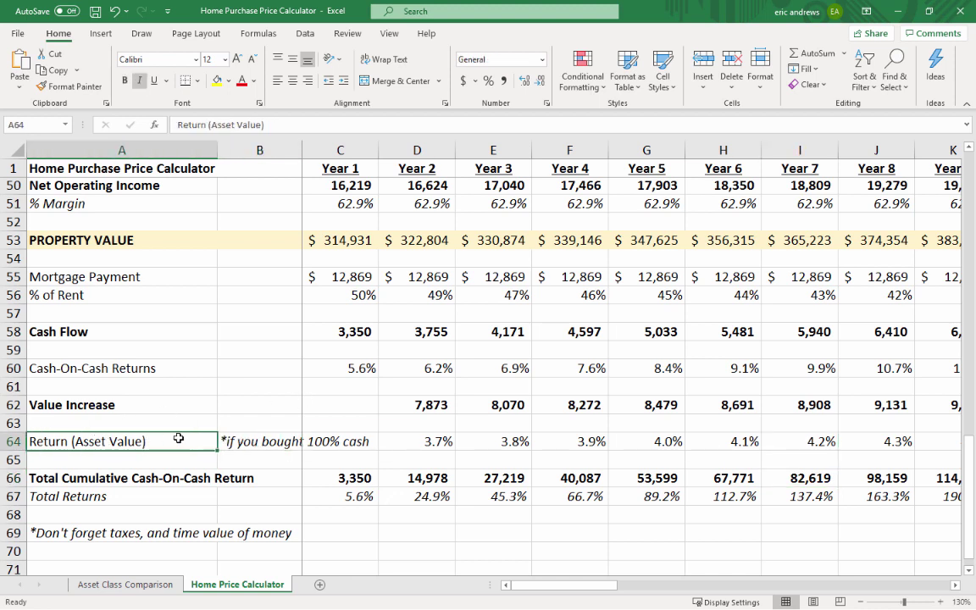
Step: Trace the Year 2 Return (Asset Value) formula in D64 to its referenced cells and compare it with Year 3 in E64
click(383, 441)
click(260, 123)
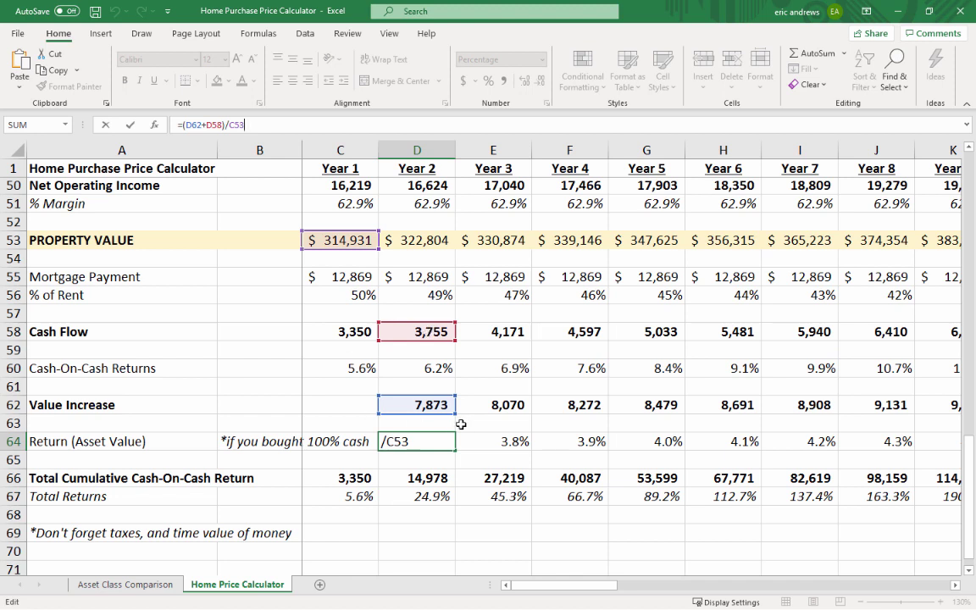
key(Return)
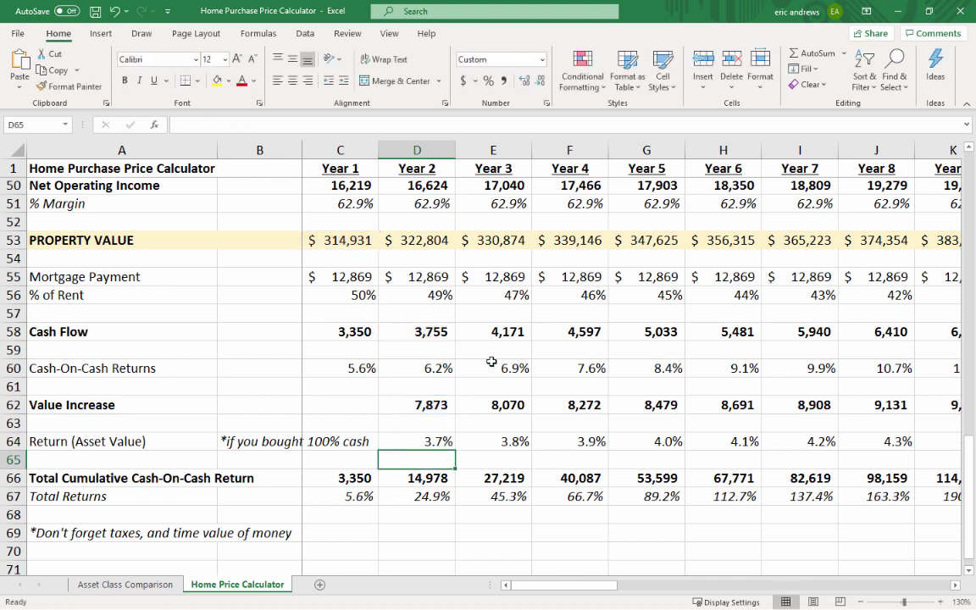
key(Up)
key(Right)
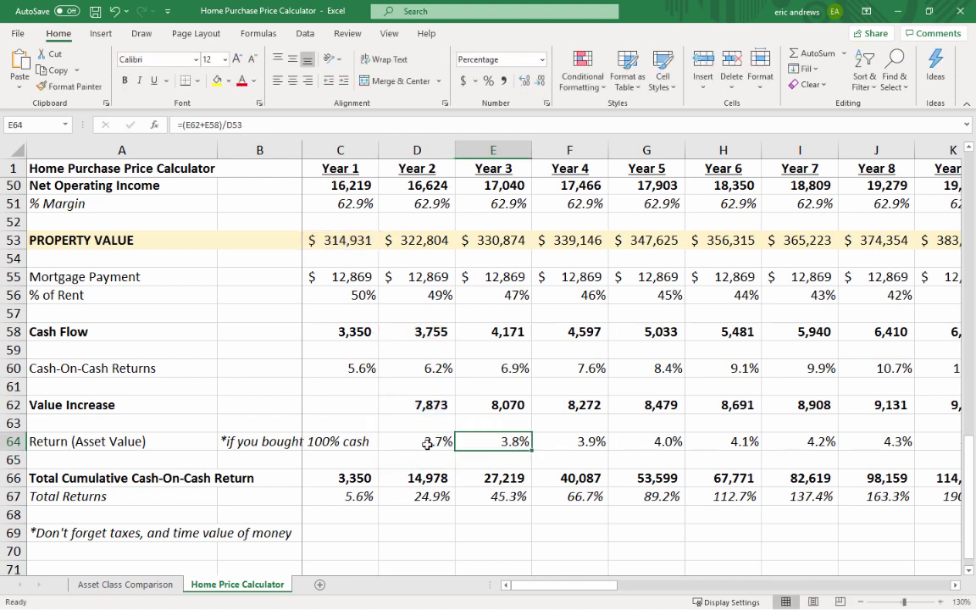
key(Left)
key(Right)
key(Left)
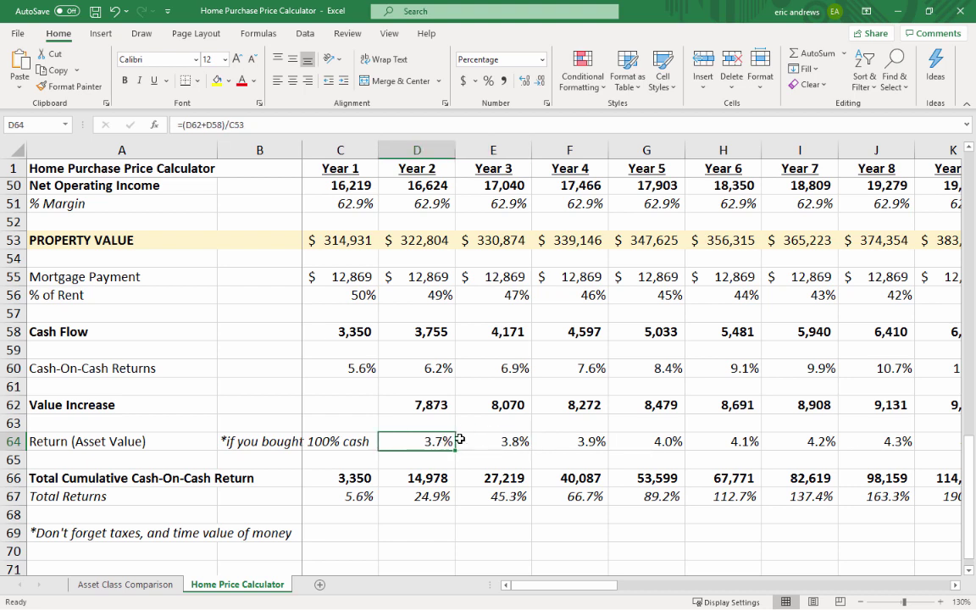
Step: Compare the 100% cash note in B64 with the asset value returns for Years 2 and 3 in D64:E64
click(225, 446)
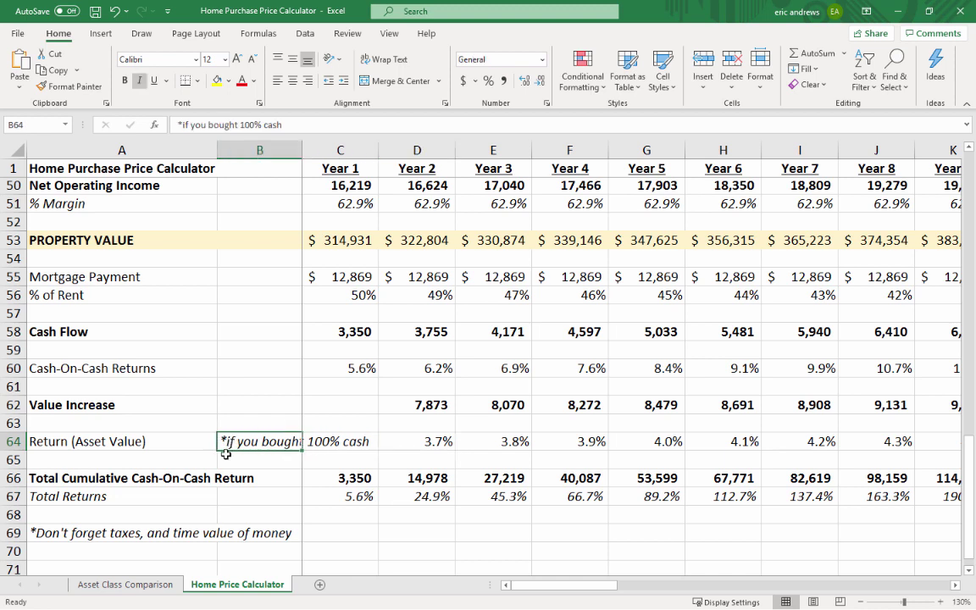
click(432, 441)
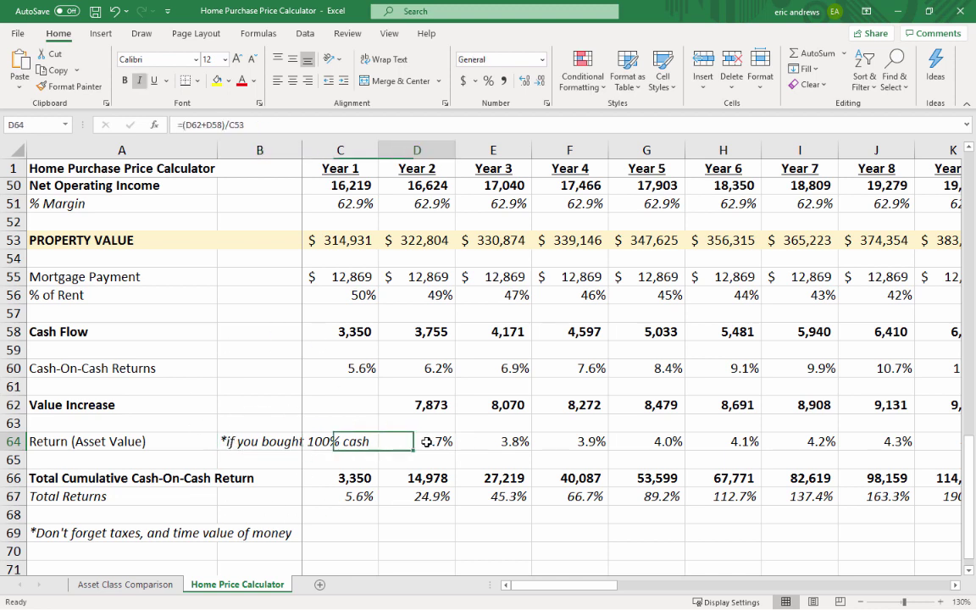
click(477, 445)
click(438, 439)
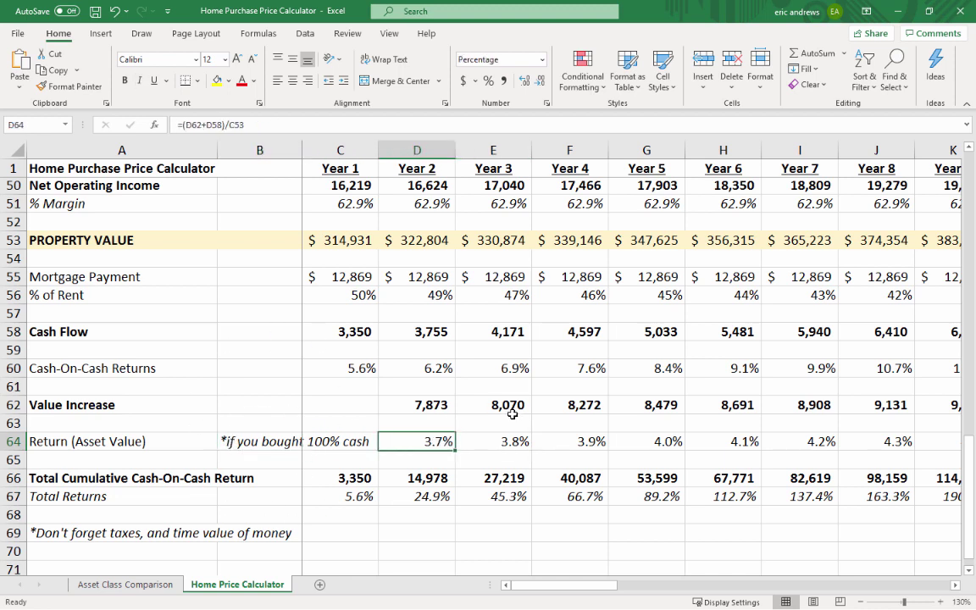
click(474, 441)
click(428, 441)
click(470, 442)
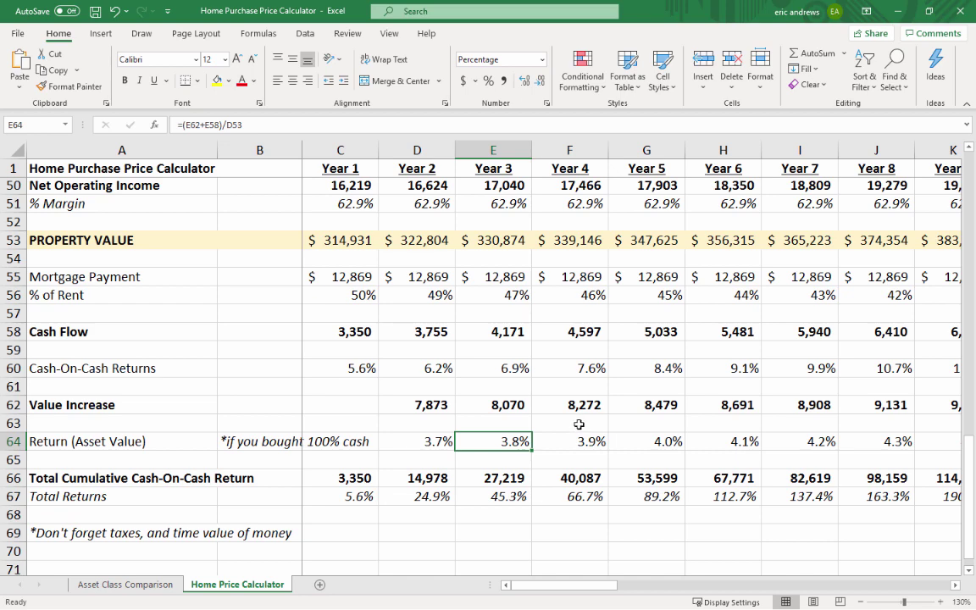
Step: Review the Total Cumulative Cash-On-Cash Return formulas for Years 2 to 5 in D66:G66
scroll(501, 446, down, 1)
key(Down)
key(Down)
key(Left)
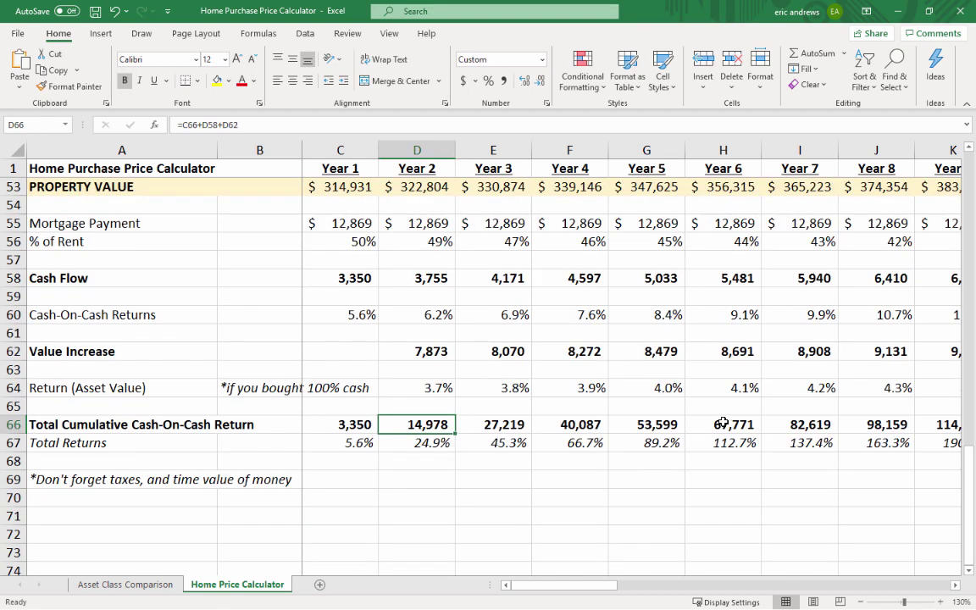
key(Right)
key(Right)
key(Right)
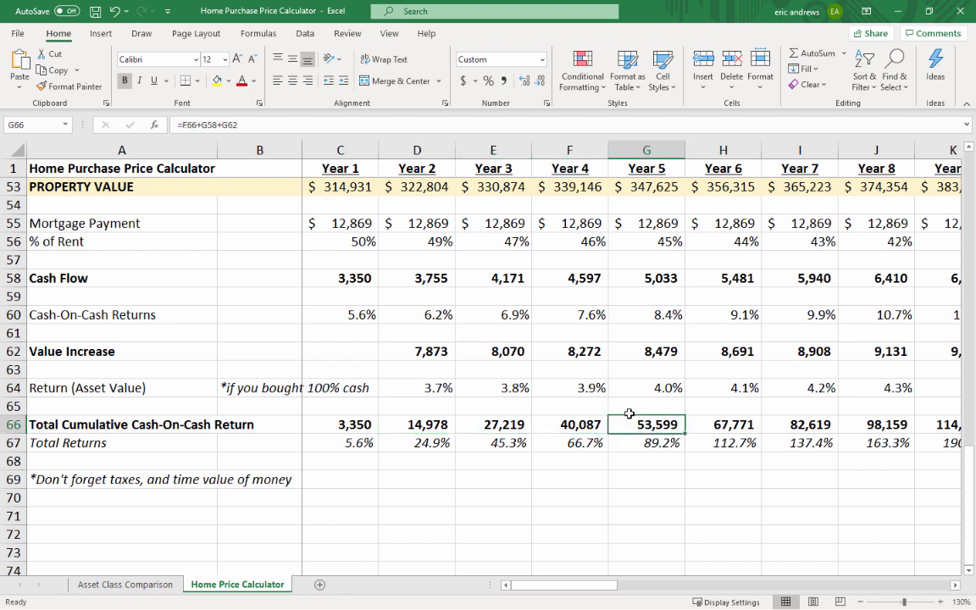
key(Left)
key(Left)
key(Right)
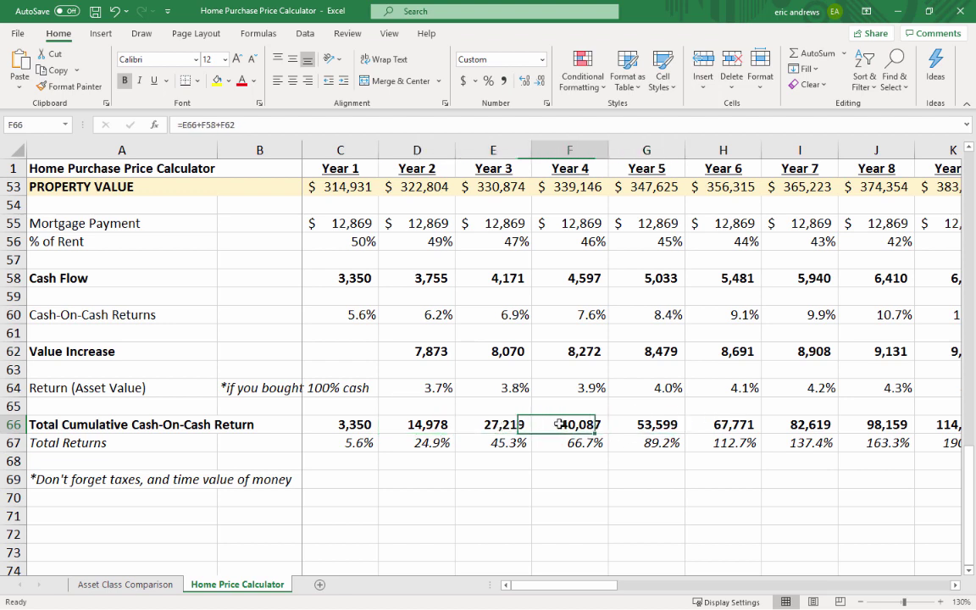
Step: Trace the Year 3 Total Cumulative Cash-On-Cash Return formula in E66 to the cells it references
key(Left)
click(400, 125)
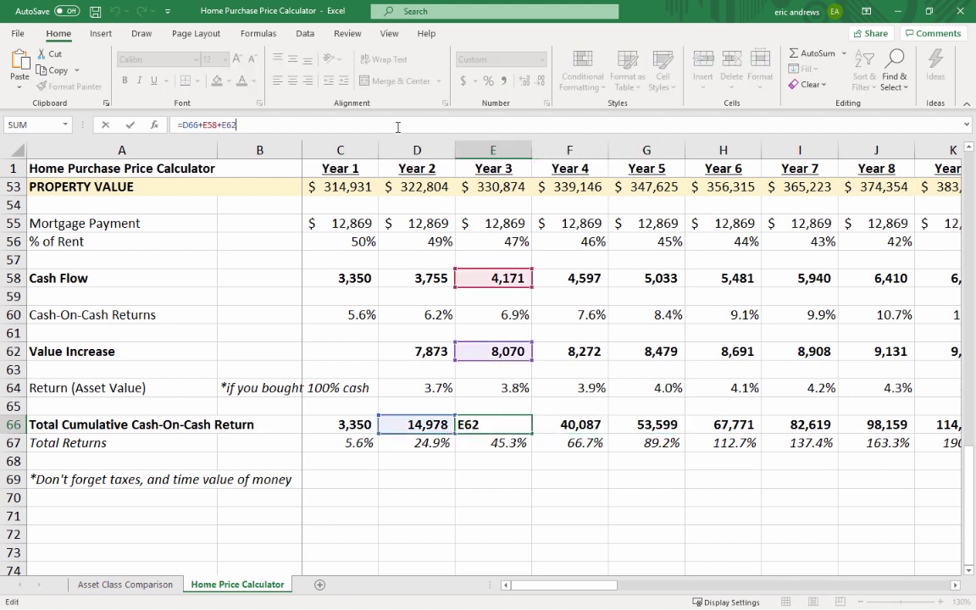
key(Escape)
key(Up)
key(Down)
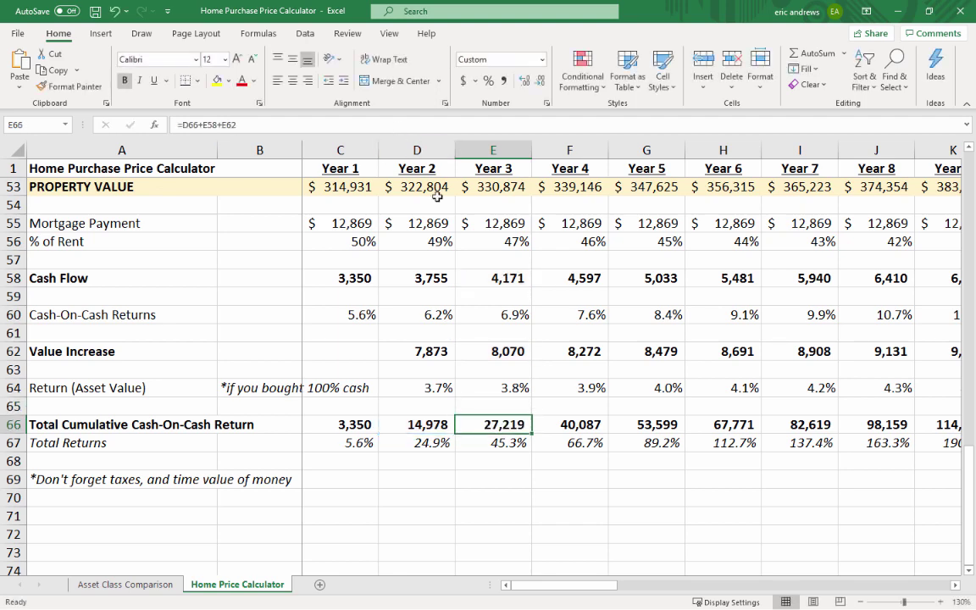
Step: Follow the Total Cumulative Cash-On-Cash Return from Year 4 in F66 through to Year 30 in AF66
click(546, 419)
key(Right)
key(Right)
key(Right)
key(Right)
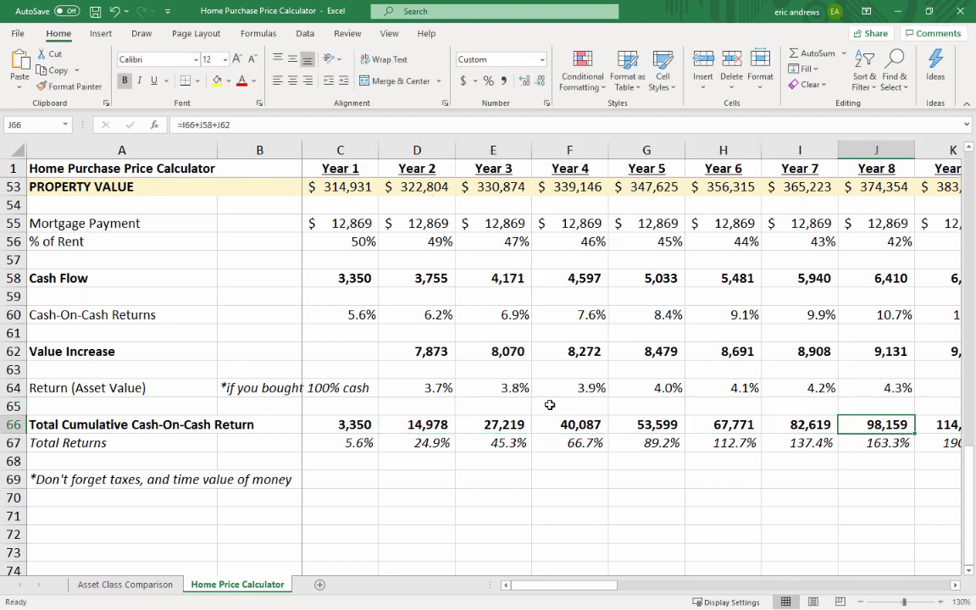
key(ctrl+Right)
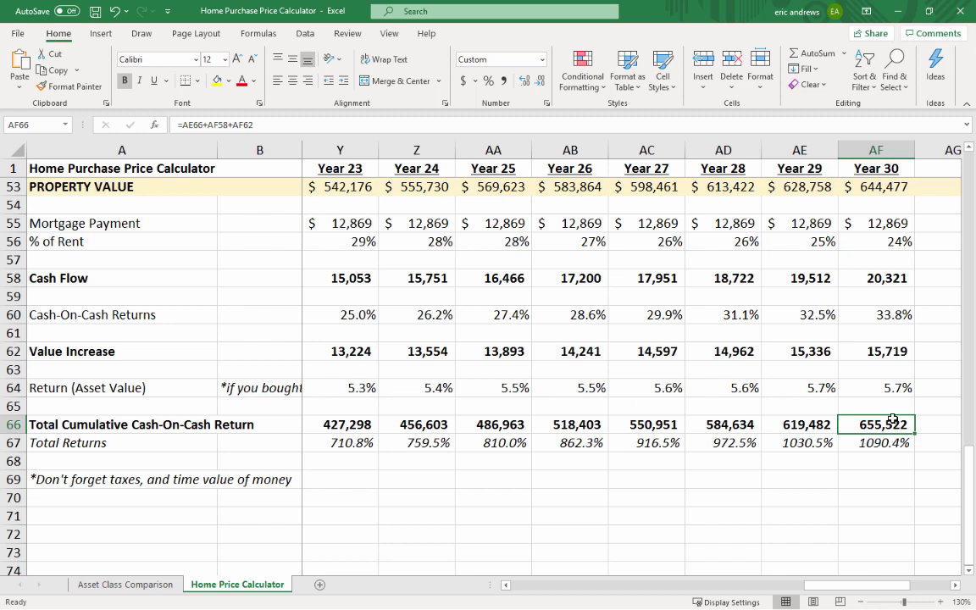
Step: Examine the Year 30 figures in column AF from Cash Flow down to the cumulative return and Total Returns in AF66:AF67
key(Up)
key(Up)
key(Up)
key(Up)
key(Up)
key(Up)
key(Up)
key(Up)
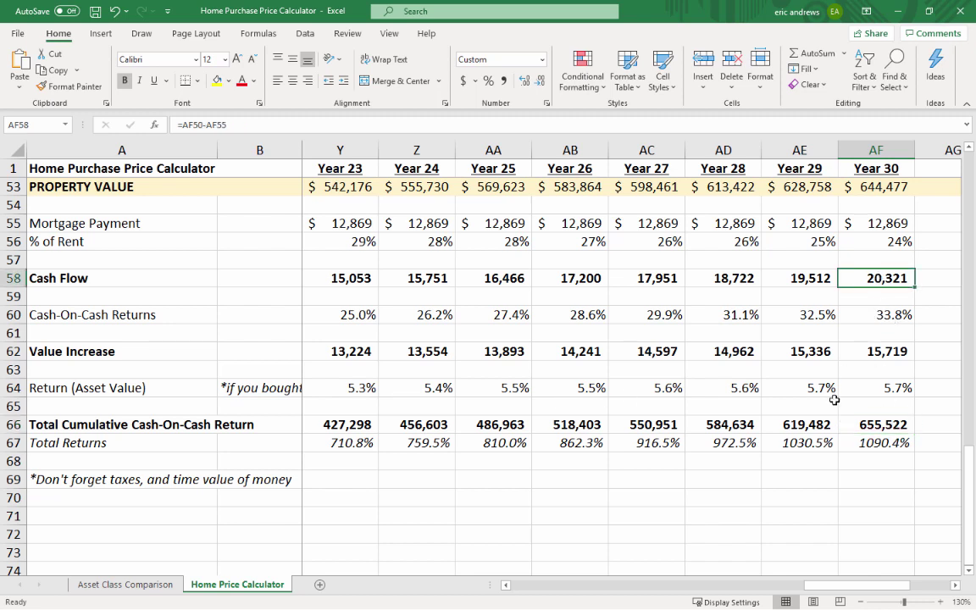
click(887, 426)
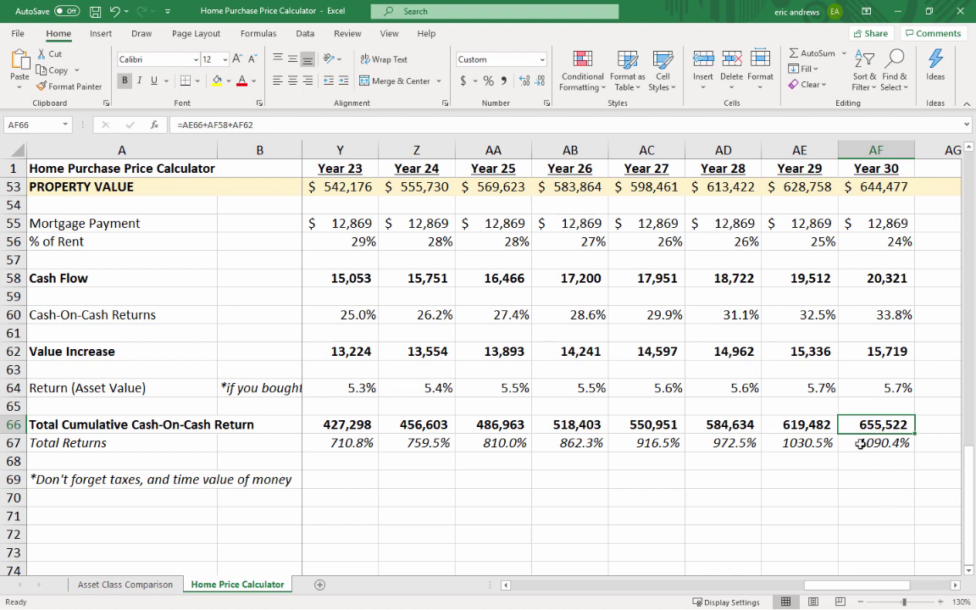
click(872, 443)
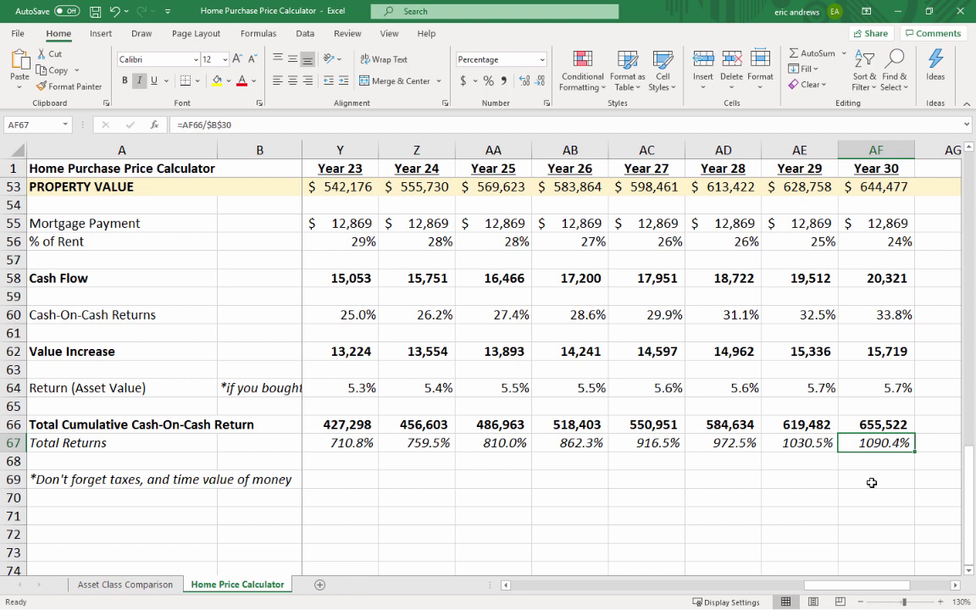
Step: Enter comparison investment inputs below the Year 30 returns: 60000 in AF69, 8% in AF70 and 30 in AF71
click(873, 482)
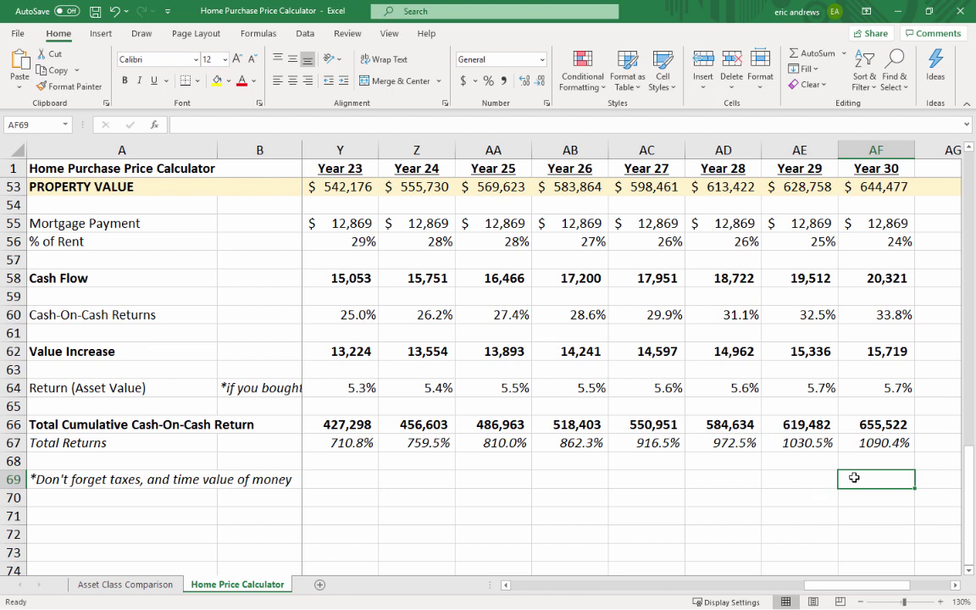
key(Left)
key(Right)
text(60000)
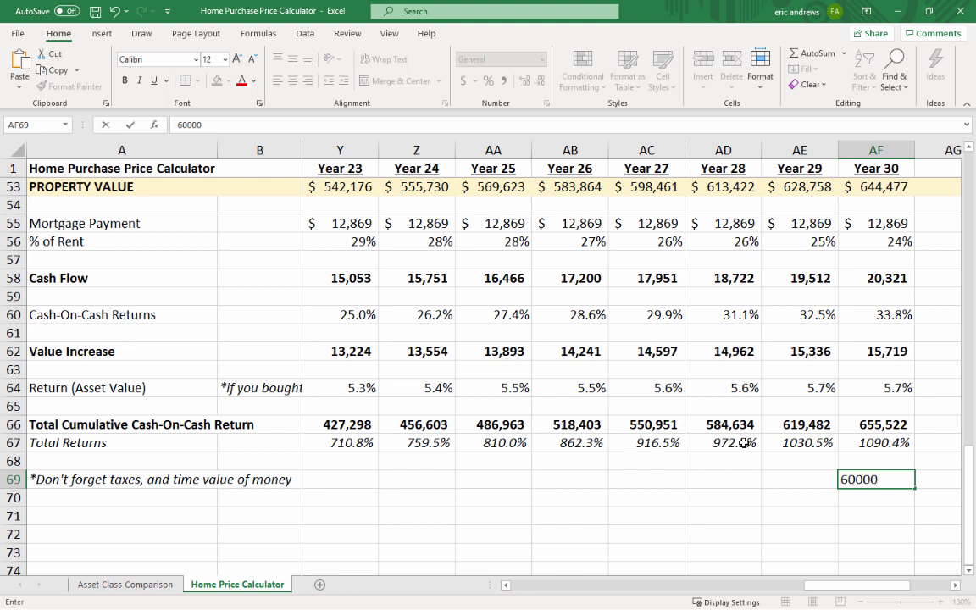
key(Return)
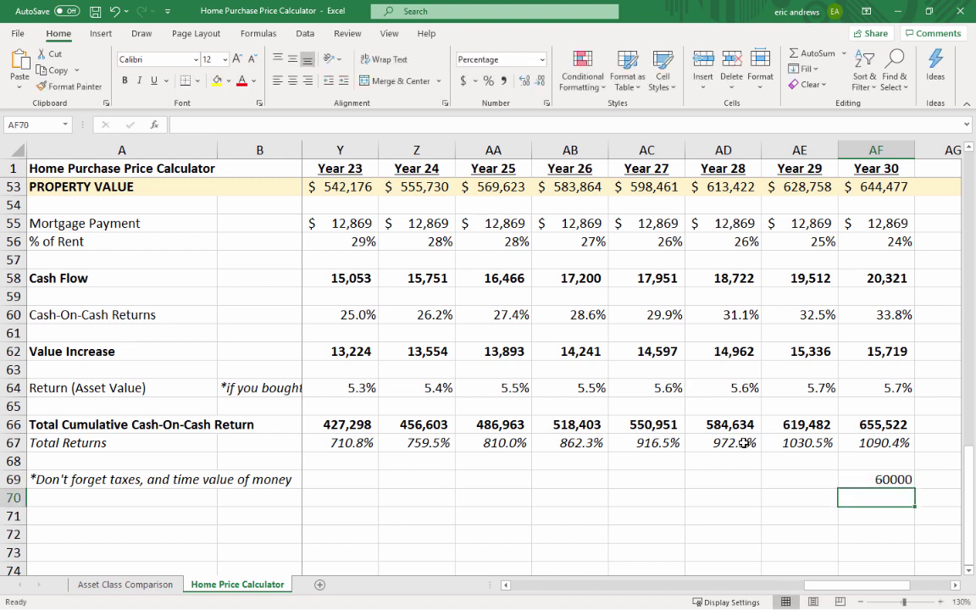
text(8)
key(Return)
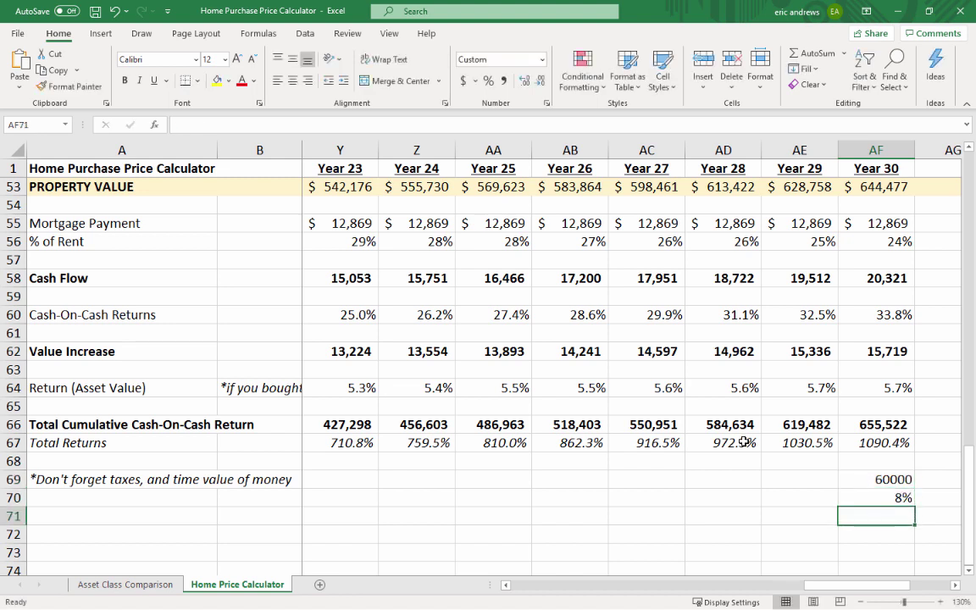
text(30)
key(Return)
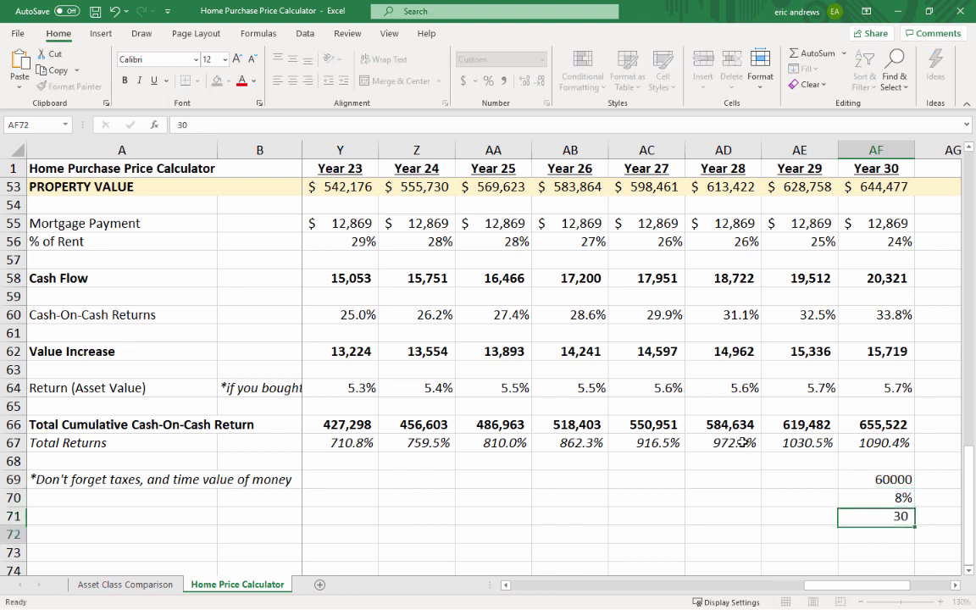
Step: Calculate the comparison investment's compounded future value in AF72 with =AF69*(1+AF70)^AF71
text(=)
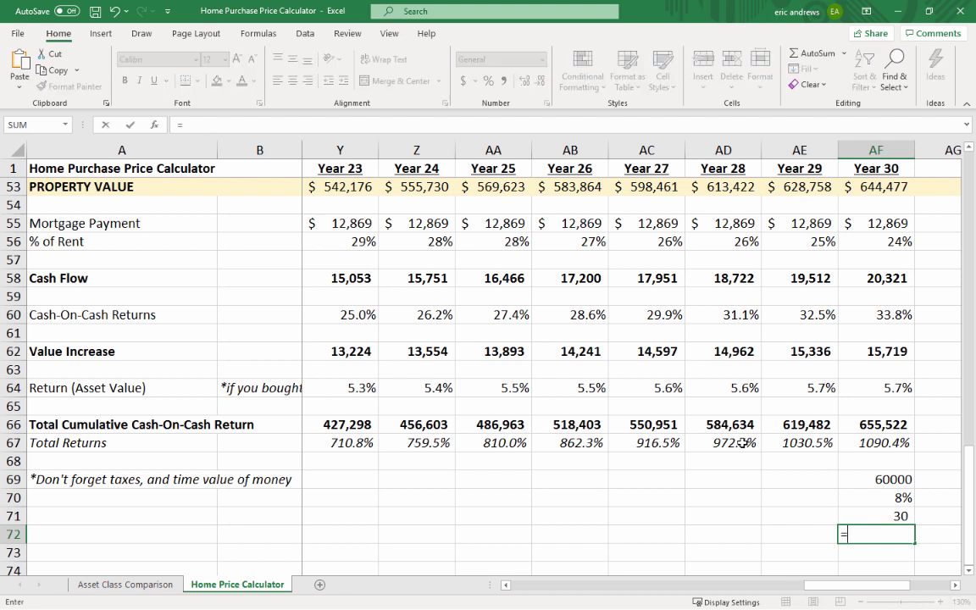
key(Up)
key(Up)
key(Up)
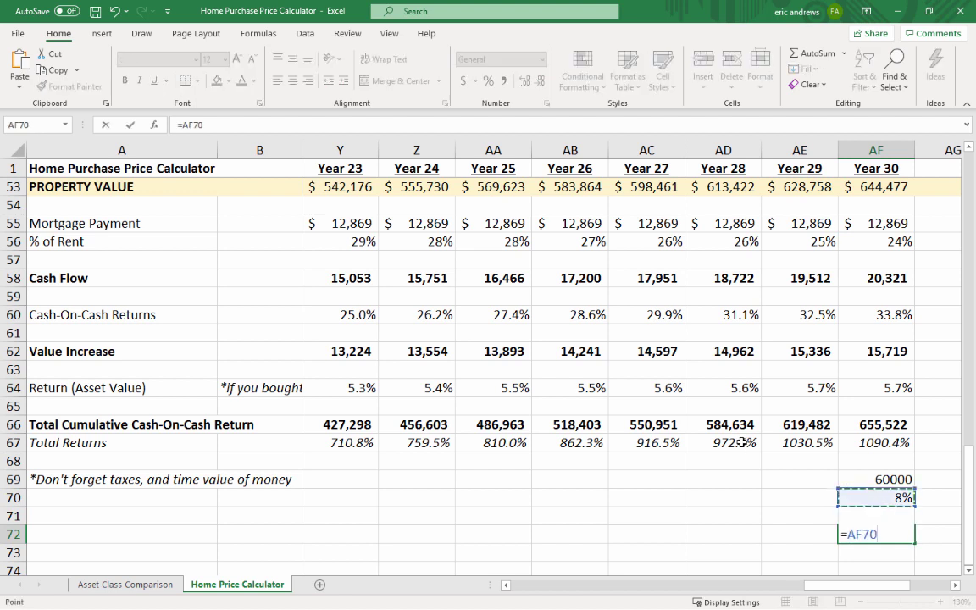
text(*(1+)
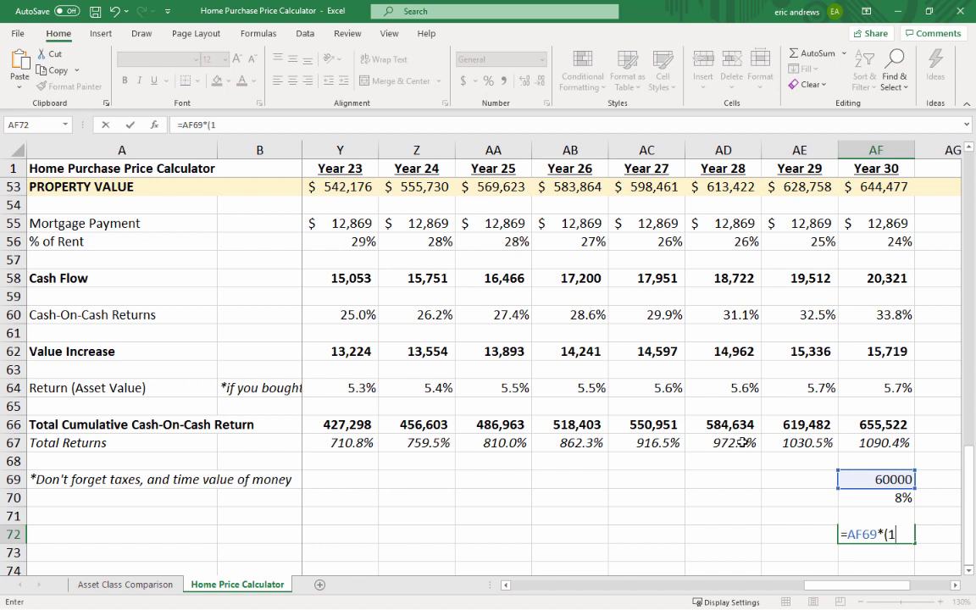
key(Up)
key(Up)
text()^)
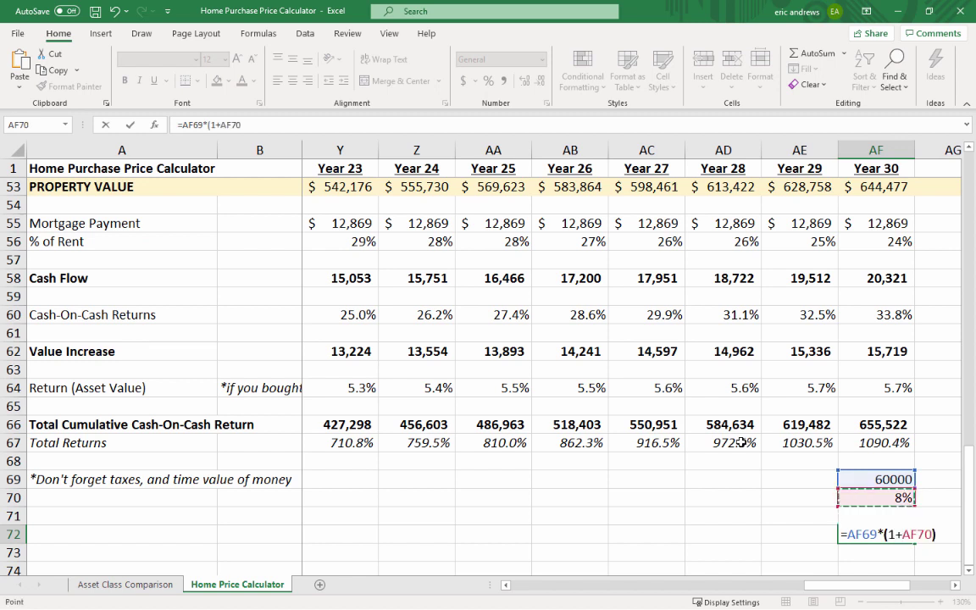
key(Up)
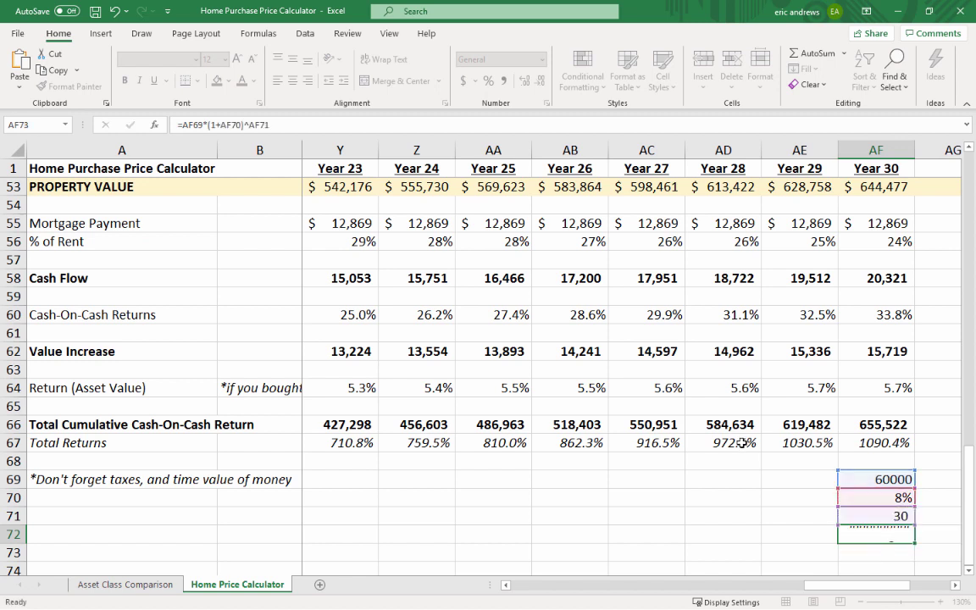
key(Return)
Step: Format the future value in AF72 with a thousands separator and no decimal places
key(Up)
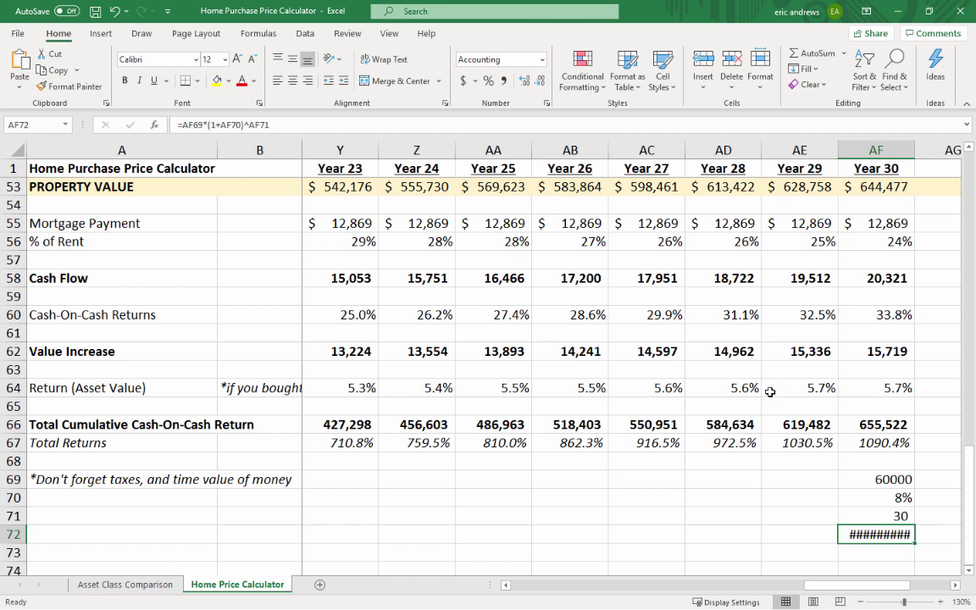
click(504, 80)
click(539, 81)
click(538, 82)
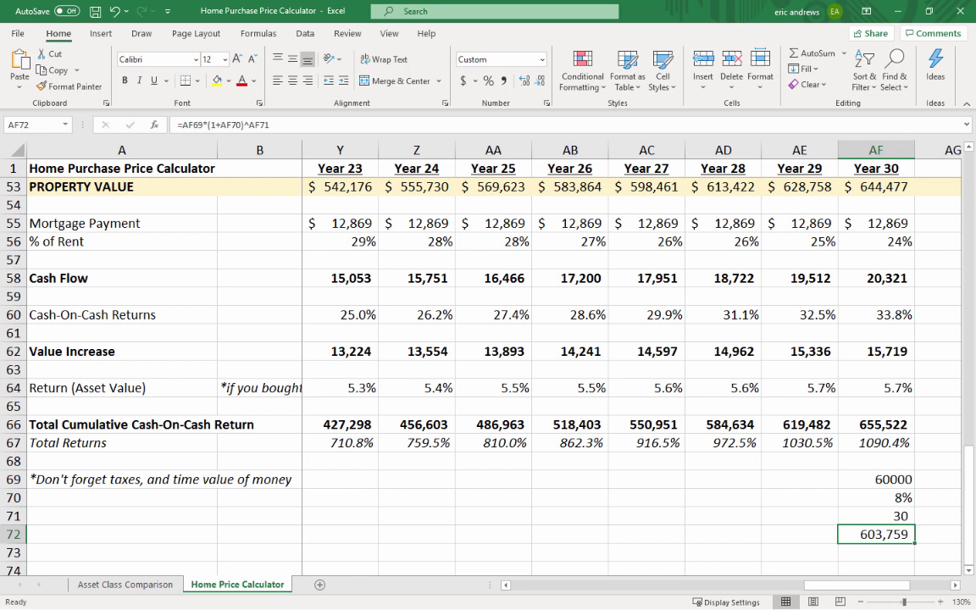
Step: Compare the alternative investment's figures in AF69:AF72 with the Year 30 Total Cumulative Cash-On-Cash Return in AF66
drag(862, 486, 866, 528)
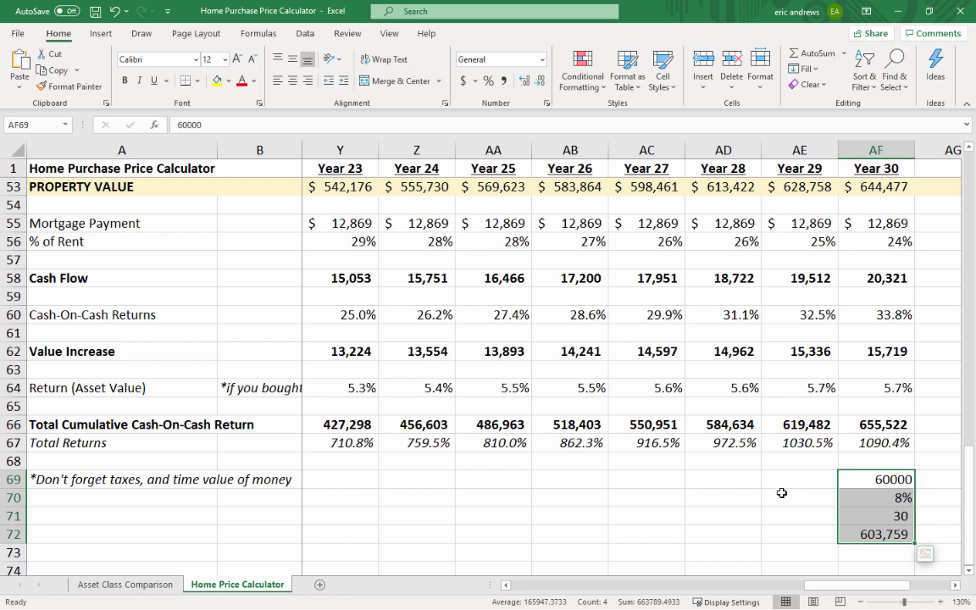
click(756, 476)
click(879, 423)
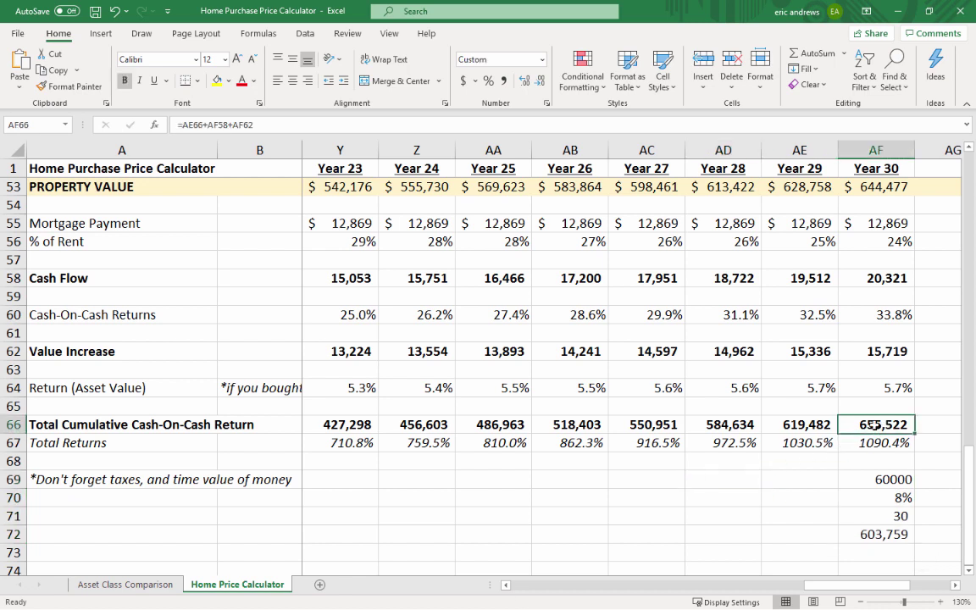
click(810, 423)
click(863, 423)
click(872, 480)
click(872, 424)
click(881, 479)
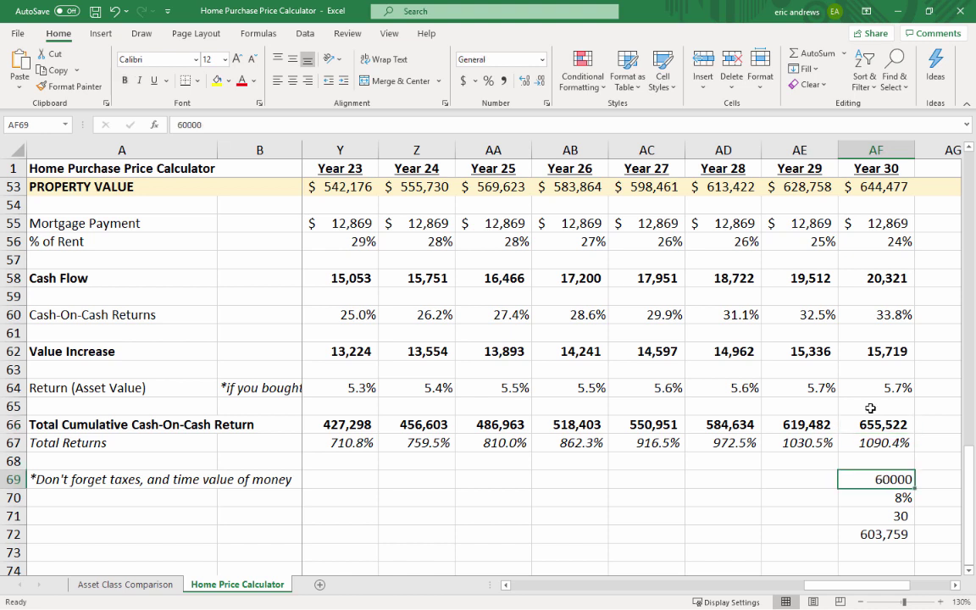
click(871, 423)
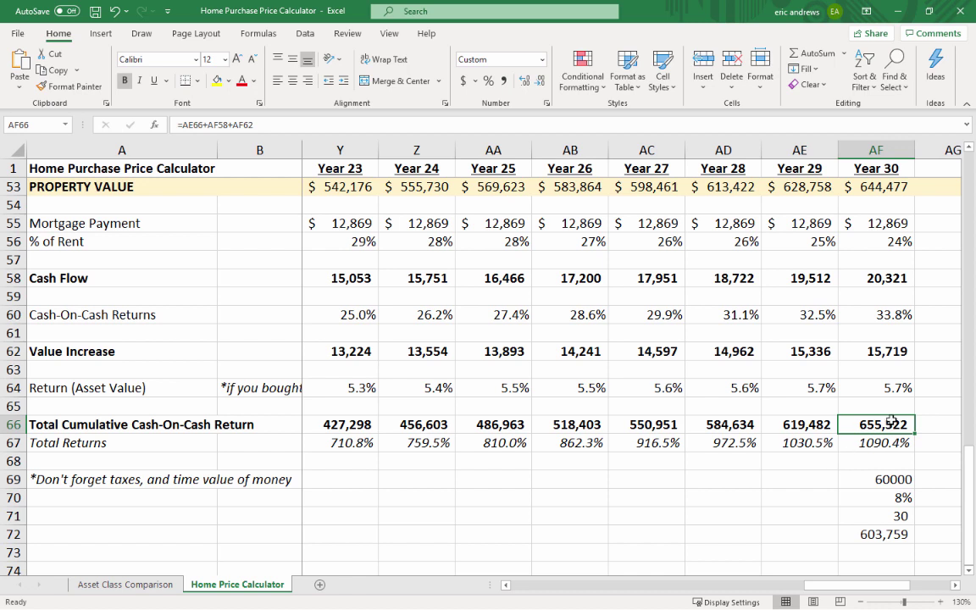
click(887, 481)
click(879, 431)
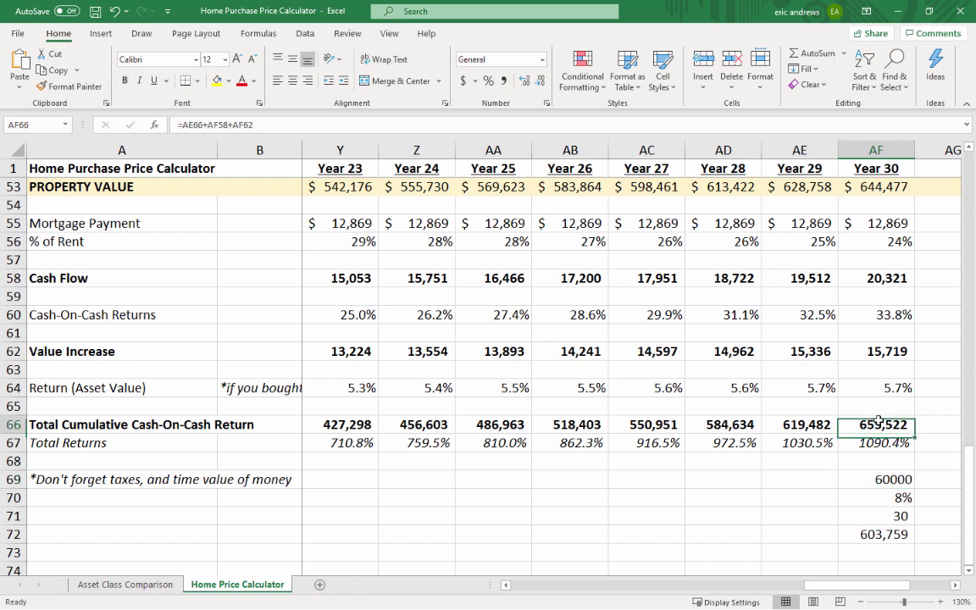
click(810, 482)
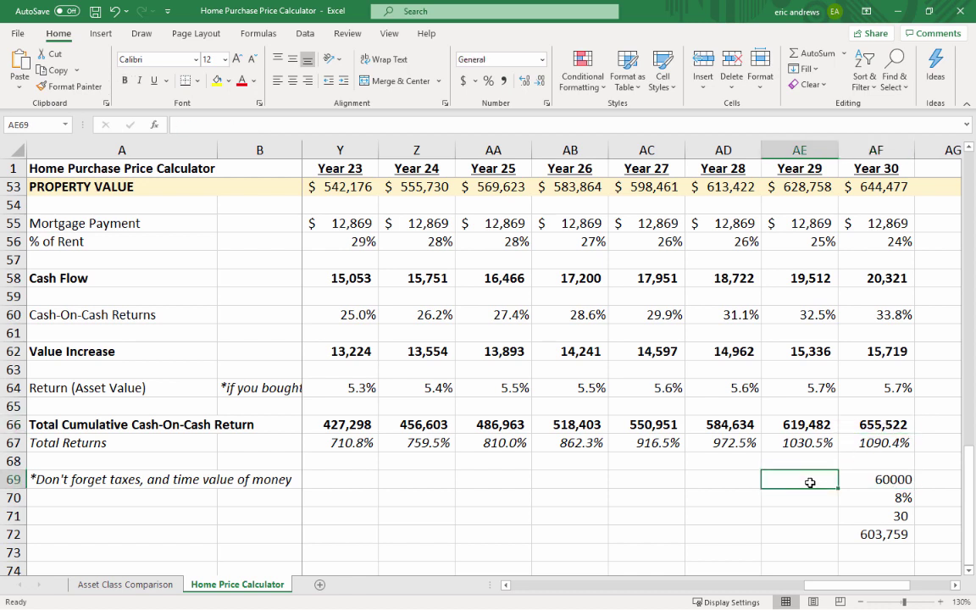